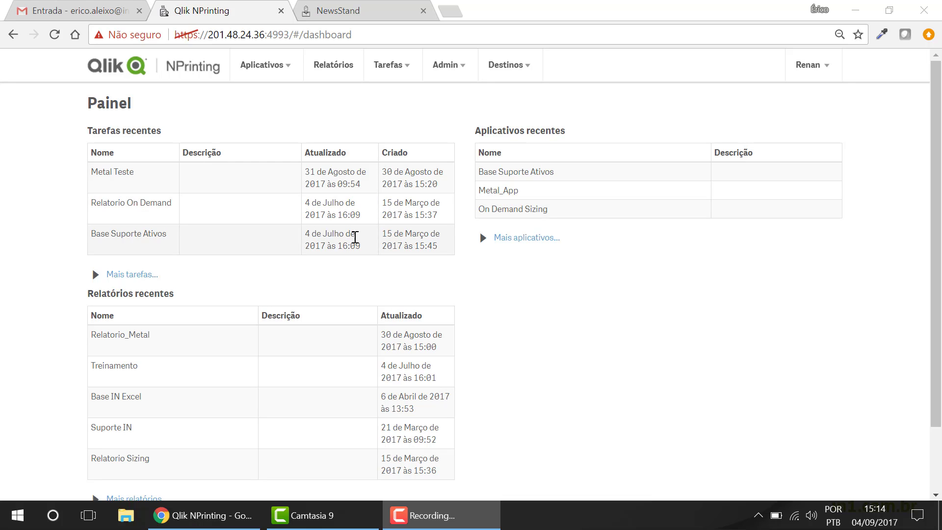
# Step: View the list of applications and the list of connections from the dashboard
pyautogui.scroll(-2, 232, 414)
pyautogui.scroll(2, 263, 405)
pyautogui.click(286, 73)
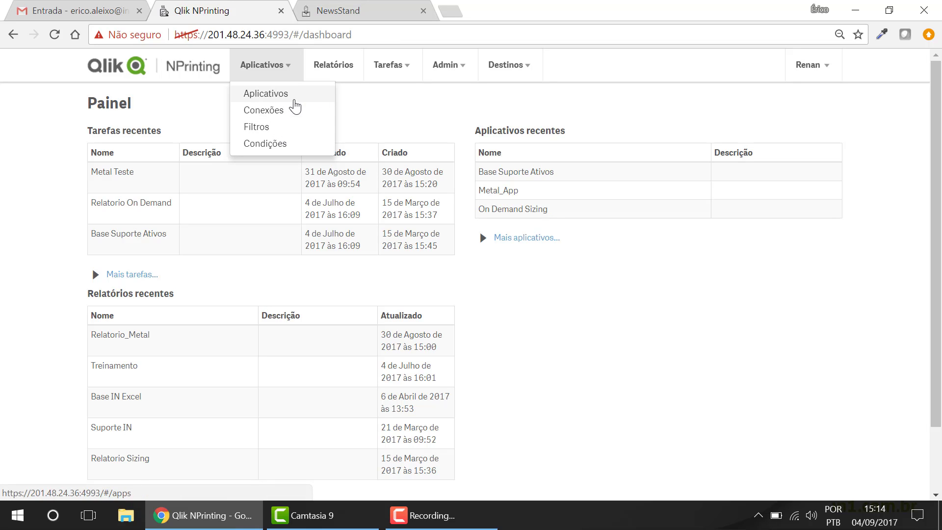
pyautogui.click(293, 101)
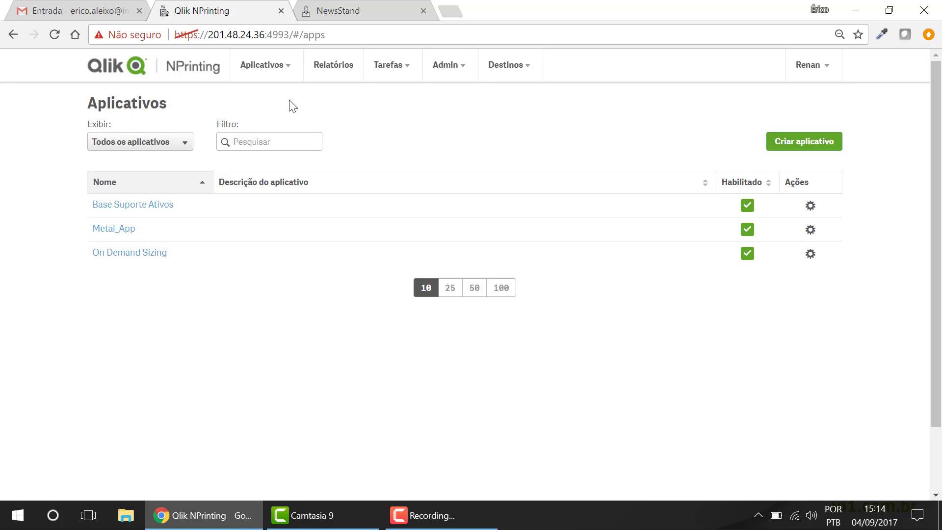
pyautogui.click(272, 69)
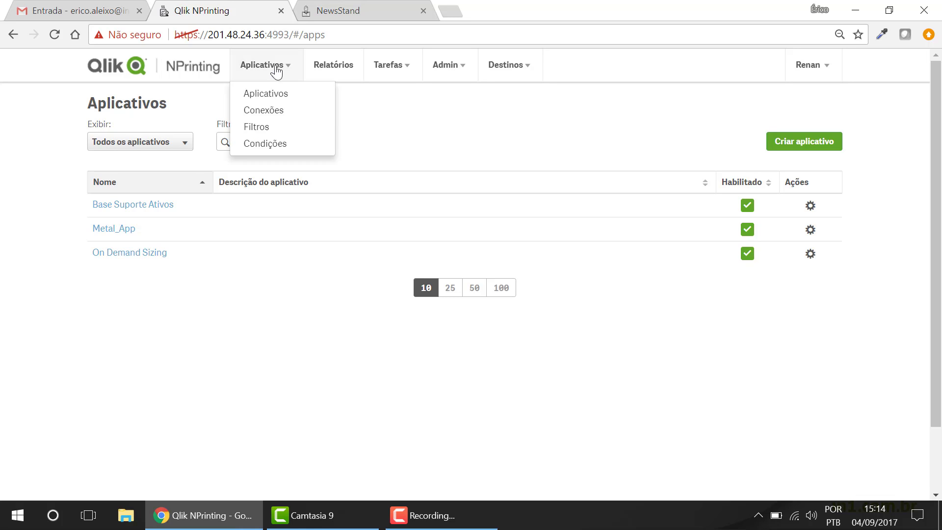
pyautogui.click(288, 112)
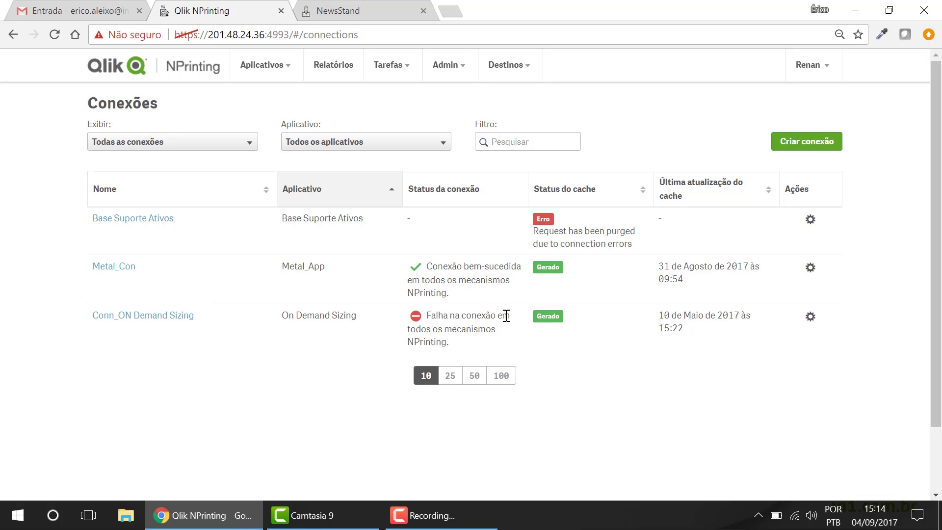
# Step: Open a new connection form and examine its fields, switching the origin to Qlik Sense to see that source's settings
pyautogui.click(807, 142)
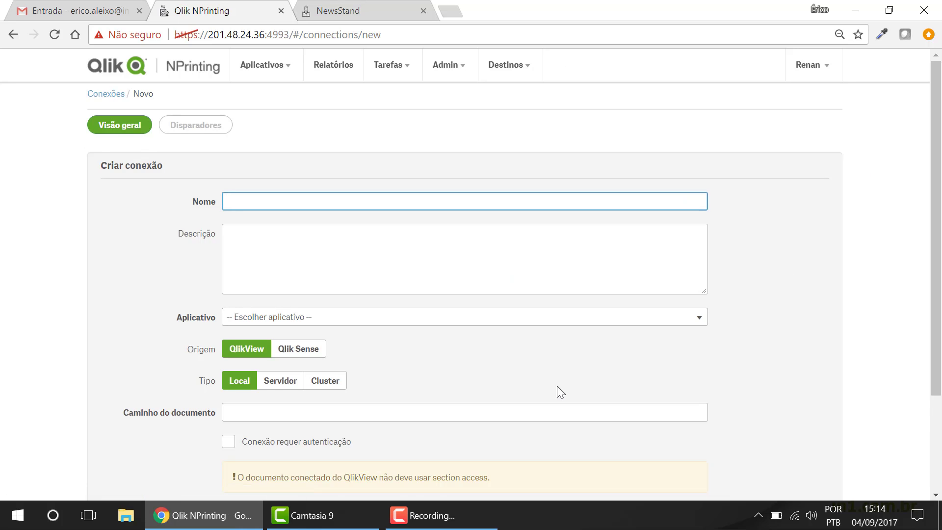
pyautogui.scroll(-3, 557, 387)
pyautogui.scroll(3, 573, 387)
pyautogui.click(381, 261)
pyautogui.scroll(-1, 448, 278)
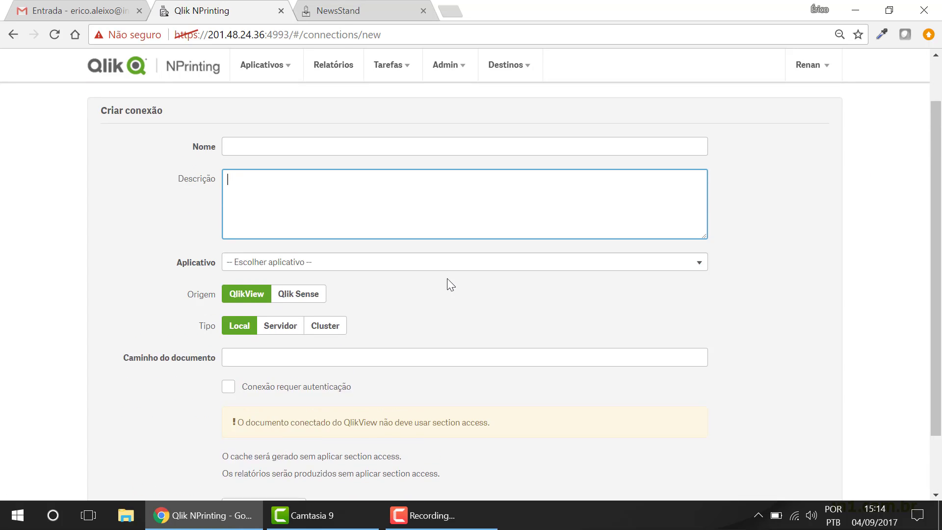
pyautogui.scroll(1, 447, 278)
pyautogui.click(289, 202)
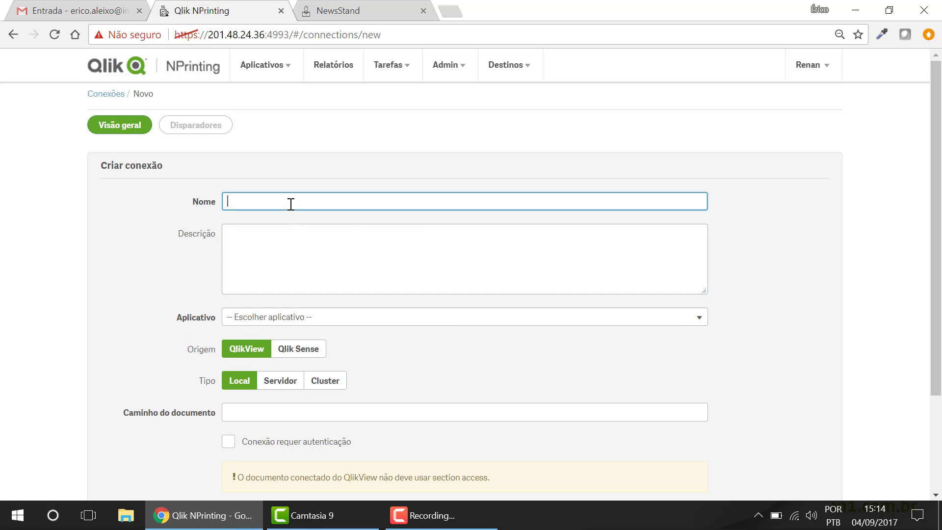
pyautogui.click(332, 318)
pyautogui.click(225, 325)
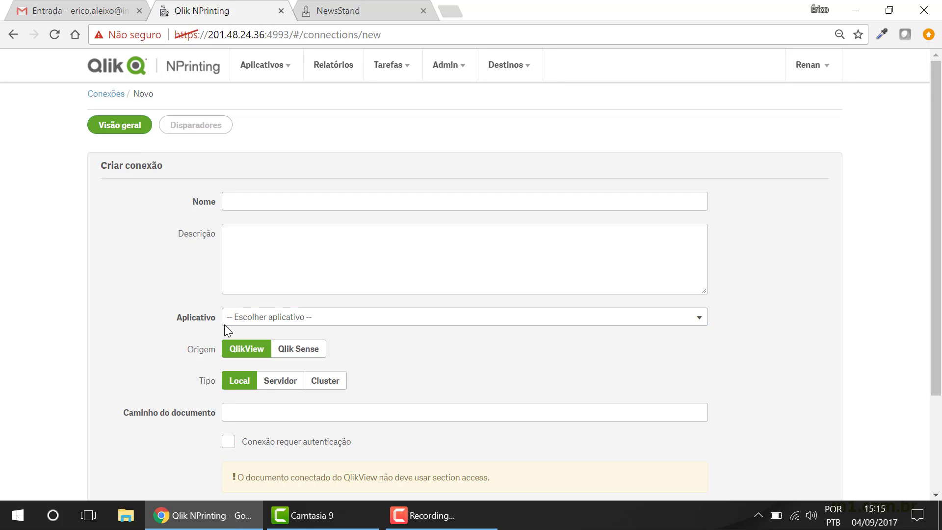
pyautogui.scroll(-3, 363, 354)
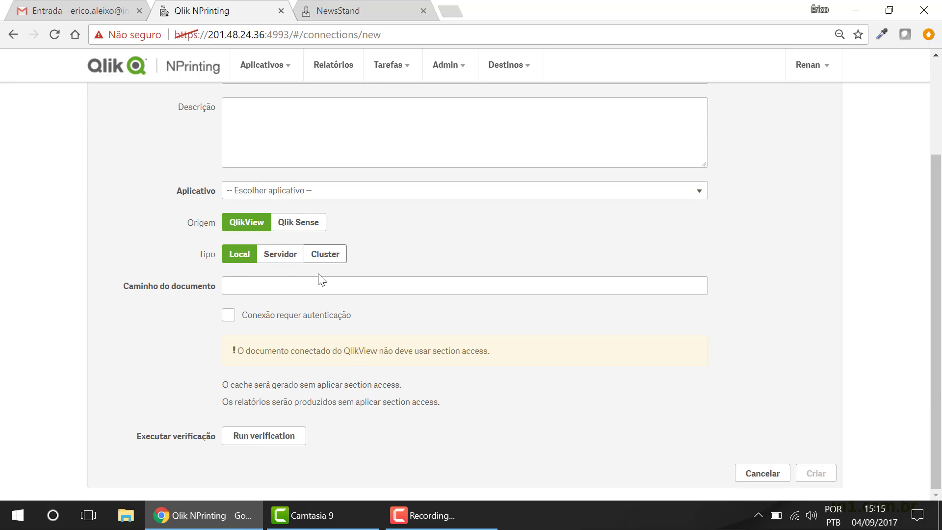
pyautogui.click(300, 223)
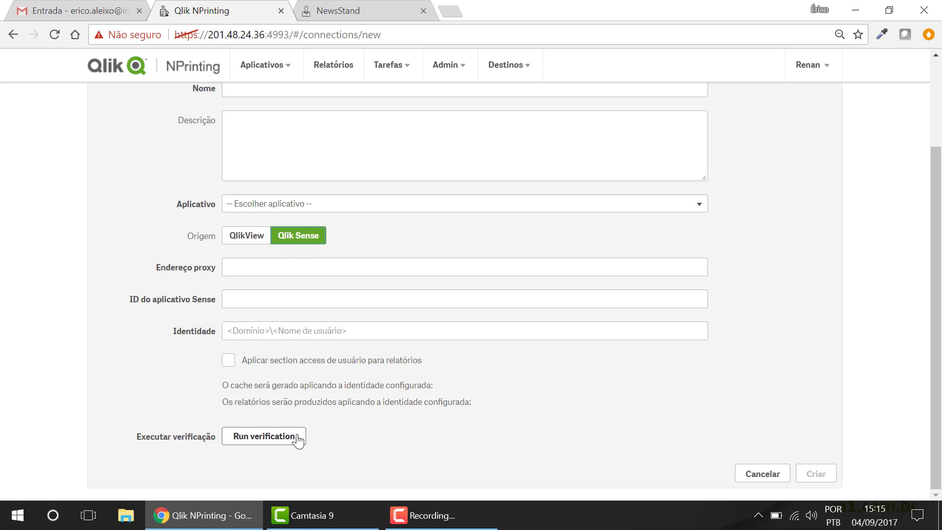
# Step: Leave the new connection form without saving and open the list of filters
pyautogui.scroll(3, 284, 444)
pyautogui.click(259, 79)
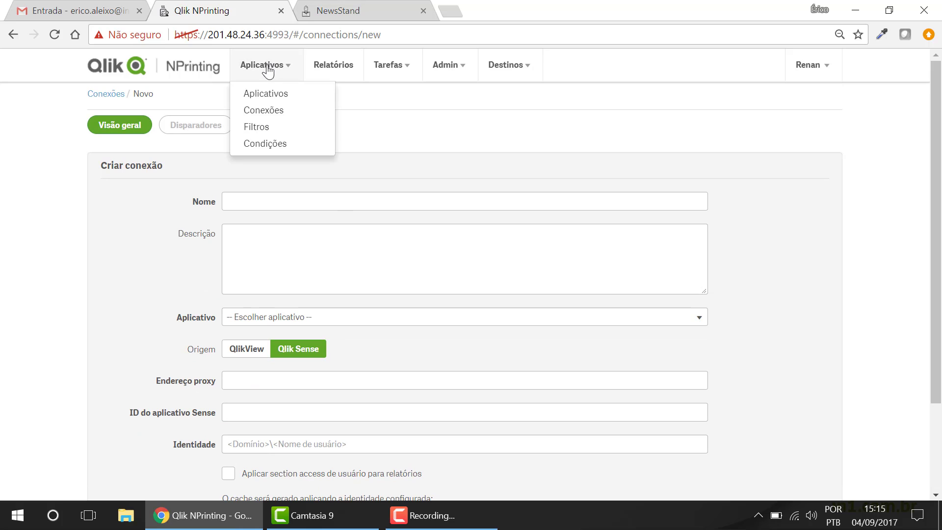
pyautogui.click(301, 132)
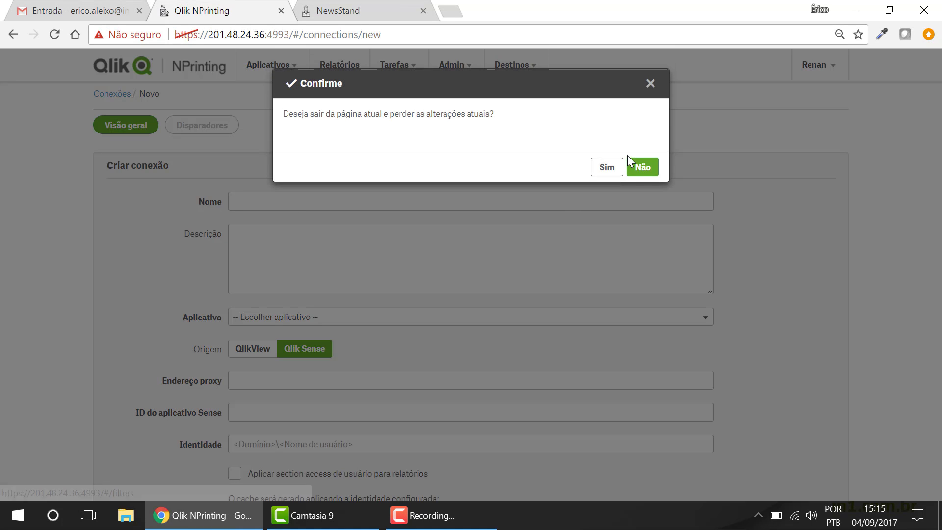
pyautogui.click(641, 169)
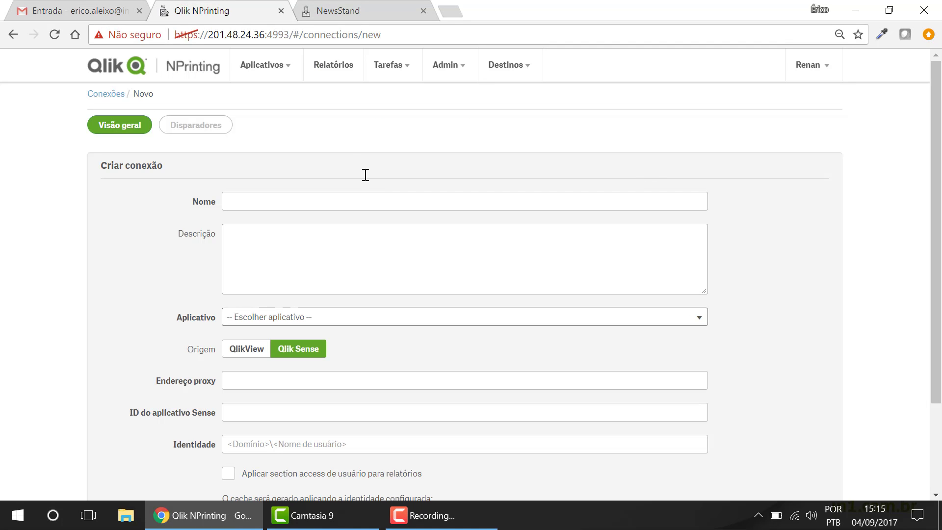
pyautogui.click(263, 68)
pyautogui.click(297, 132)
pyautogui.click(606, 167)
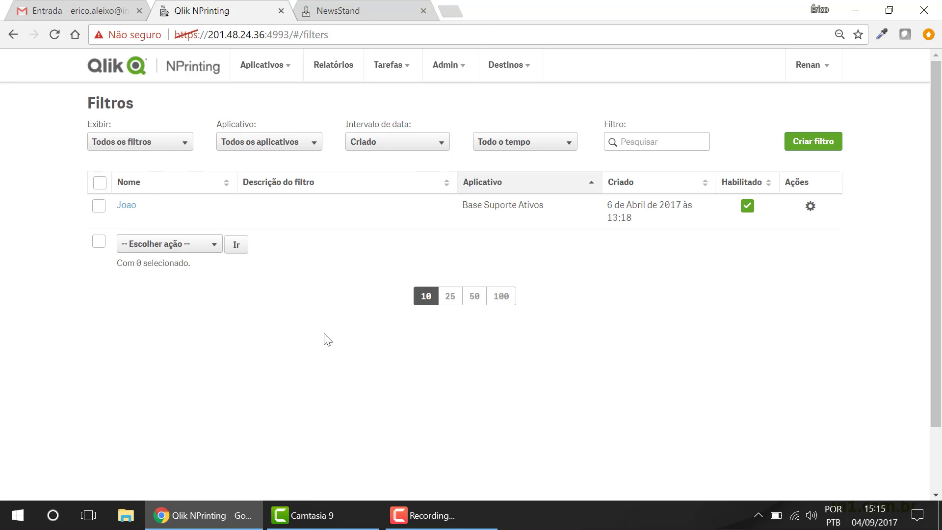
# Step: Create an enabled filter named Filial for the Metal_App application
pyautogui.click(801, 145)
pyautogui.click(276, 206)
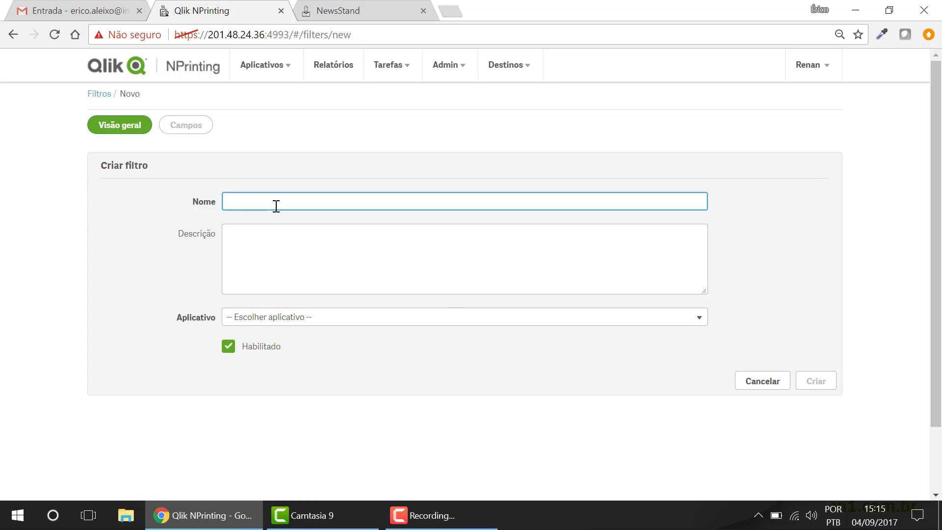
pyautogui.write('Filie')
pyautogui.click(315, 289)
pyautogui.click(301, 318)
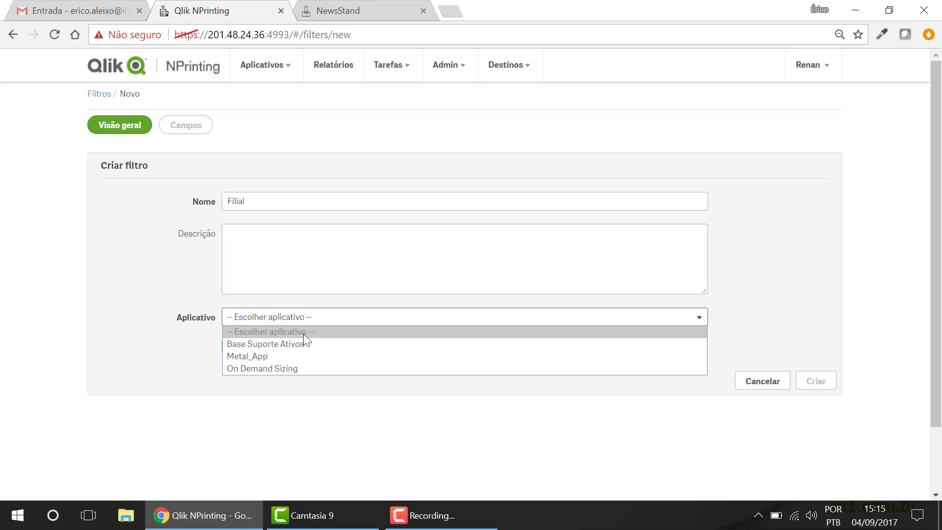
pyautogui.click(296, 356)
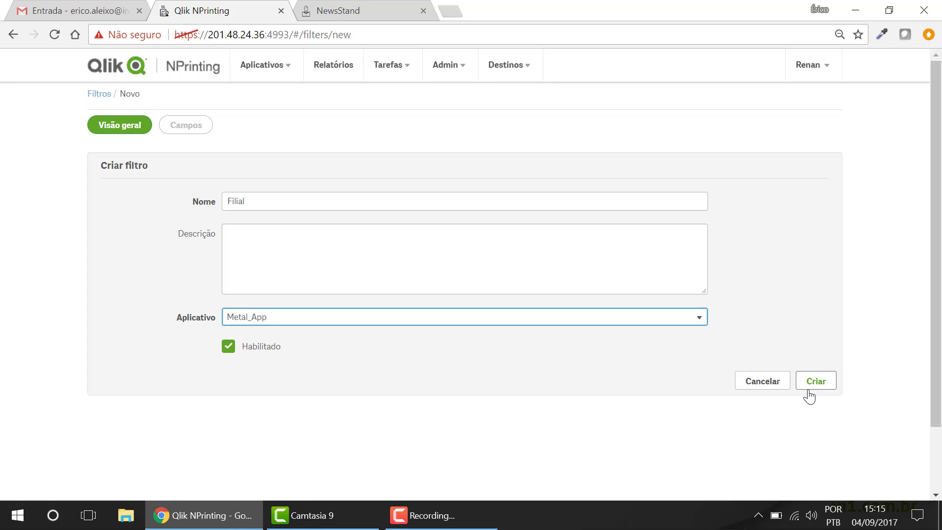
pyautogui.click(823, 387)
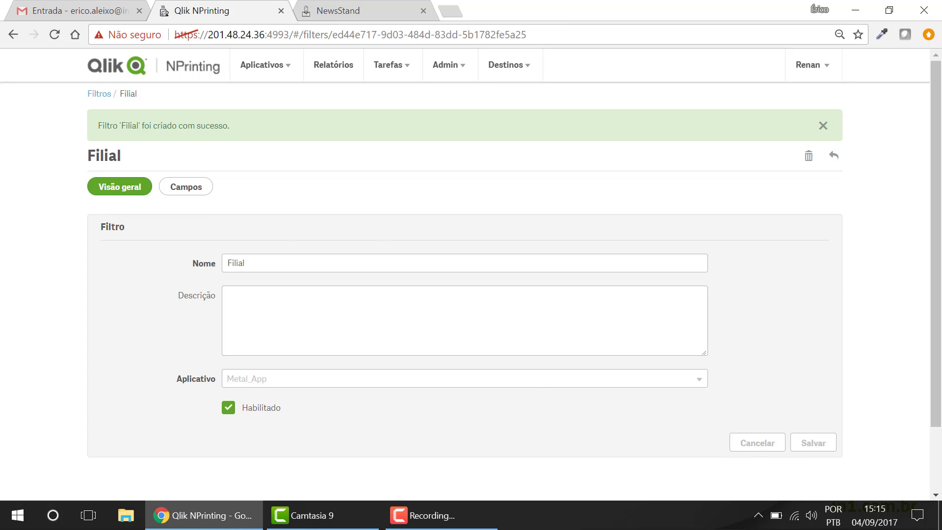
# Step: Start a new field in the Filial filter, using the Metal_Con connection and Filial as the field name
pyautogui.click(186, 194)
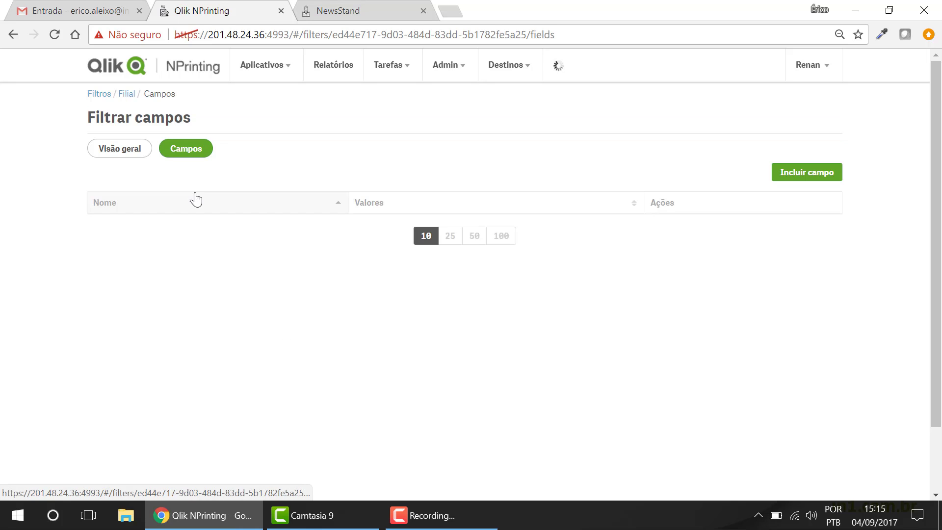
pyautogui.click(815, 174)
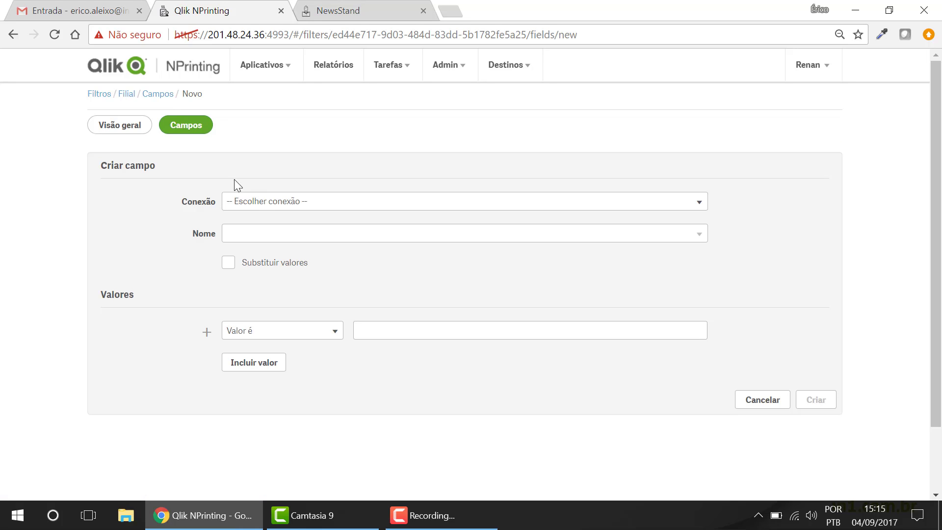
pyautogui.click(260, 201)
pyautogui.click(248, 229)
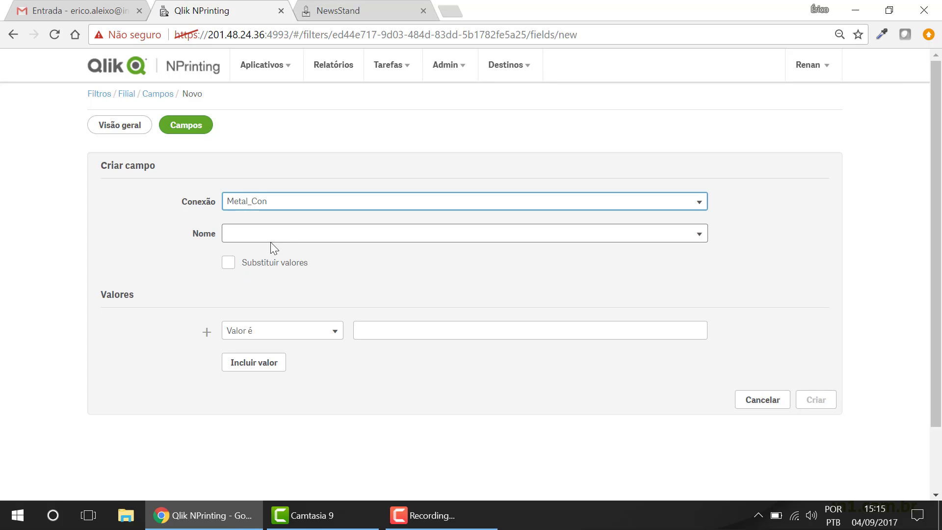
pyautogui.click(297, 232)
pyautogui.scroll(-3, 339, 427)
pyautogui.scroll(3, 332, 384)
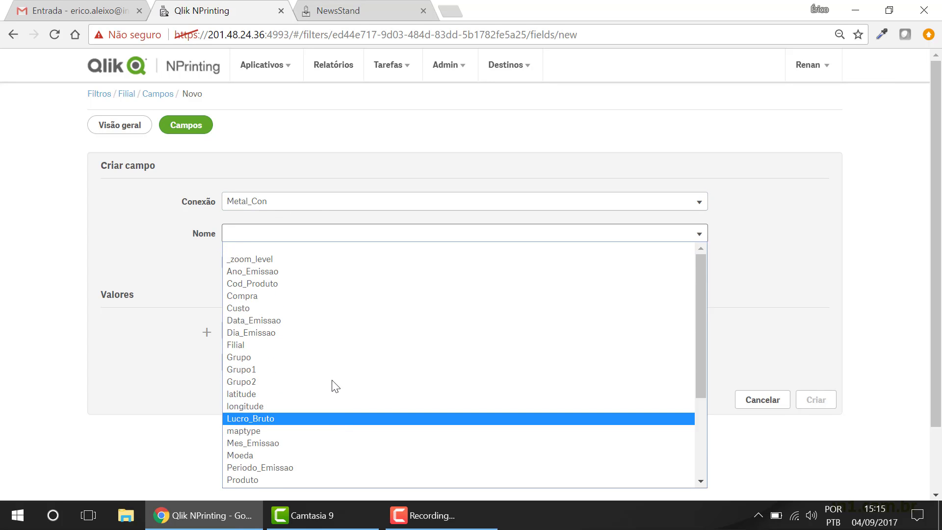
pyautogui.scroll(-1, 338, 343)
pyautogui.scroll(-3, 342, 422)
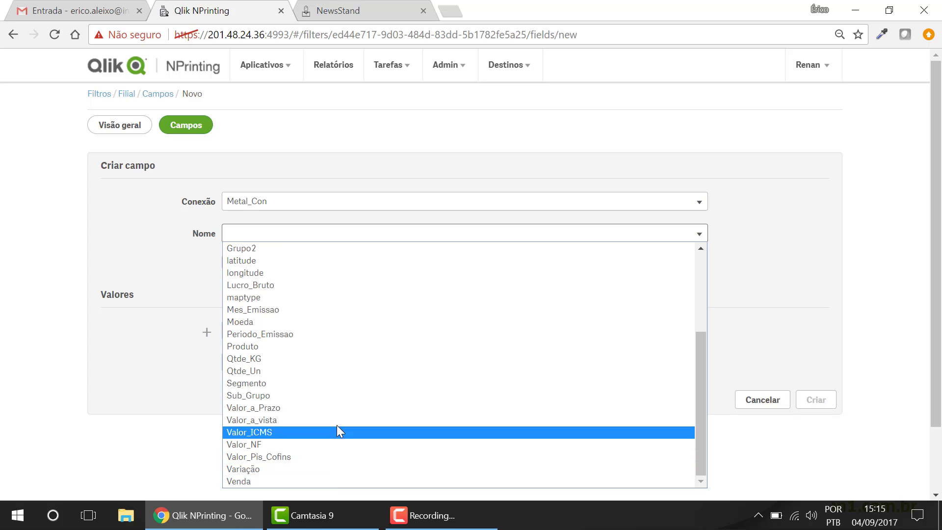
pyautogui.scroll(3, 339, 426)
pyautogui.scroll(-3, 327, 416)
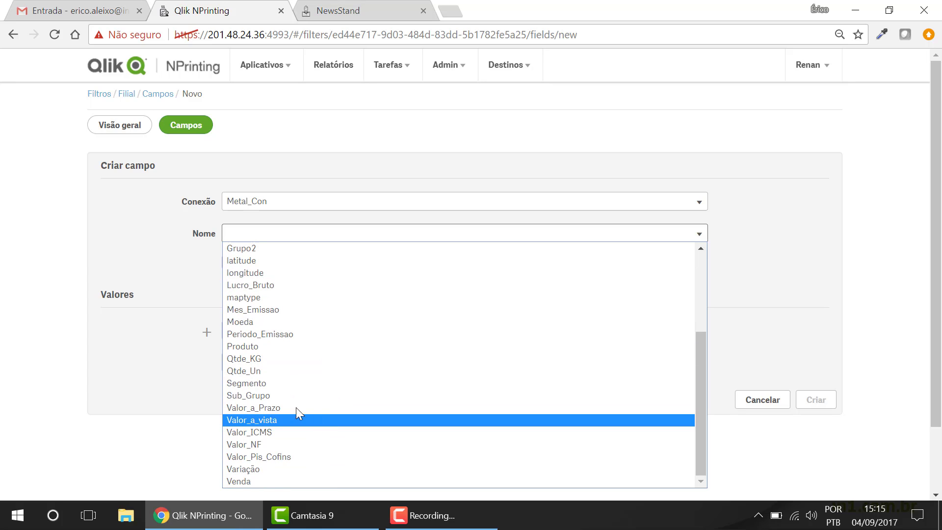
pyautogui.press('f')
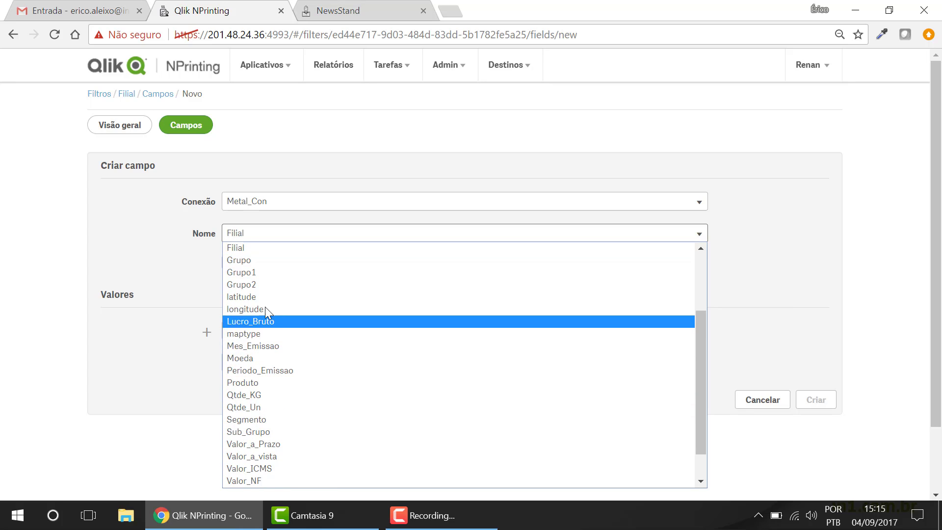
pyautogui.click(259, 247)
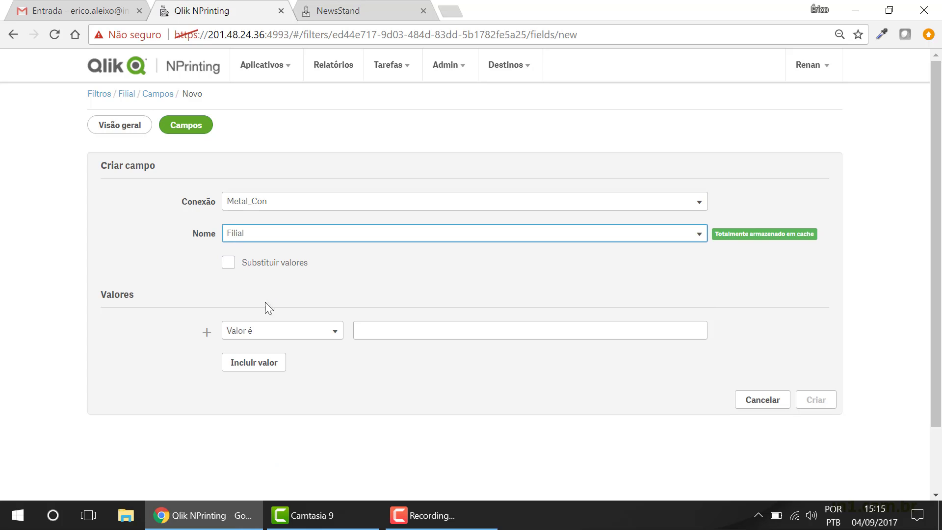
# Step: Keep the value type as "Valor é" and set the field's first value to São Paulo
pyautogui.click(291, 334)
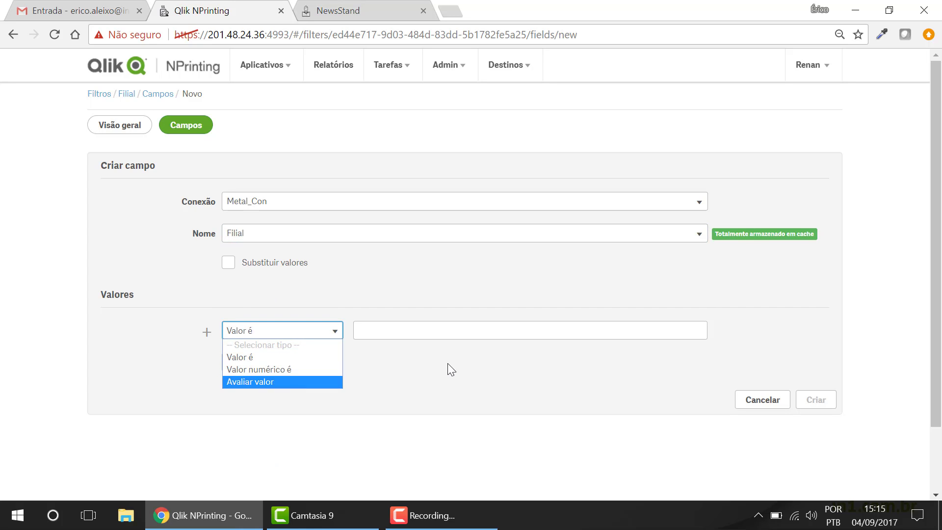
pyautogui.click(399, 336)
pyautogui.click(402, 337)
pyautogui.write('s')
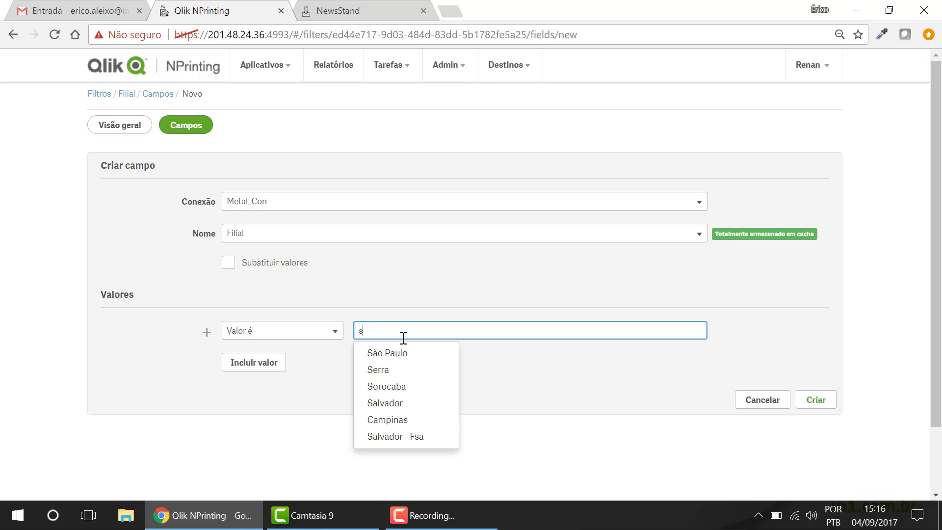
pyautogui.click(389, 355)
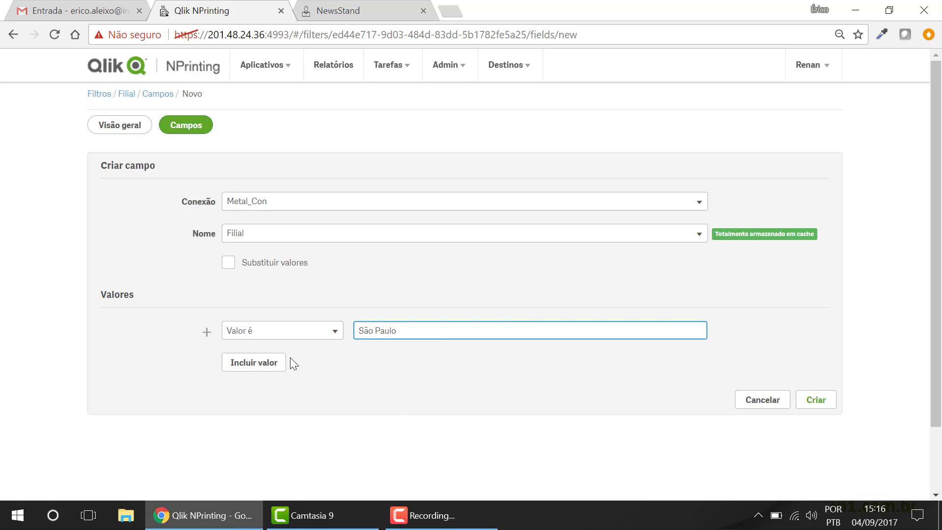
# Step: Include a second value in the filter field and set it to Rio De Janeiro
pyautogui.click(249, 368)
pyautogui.click(387, 366)
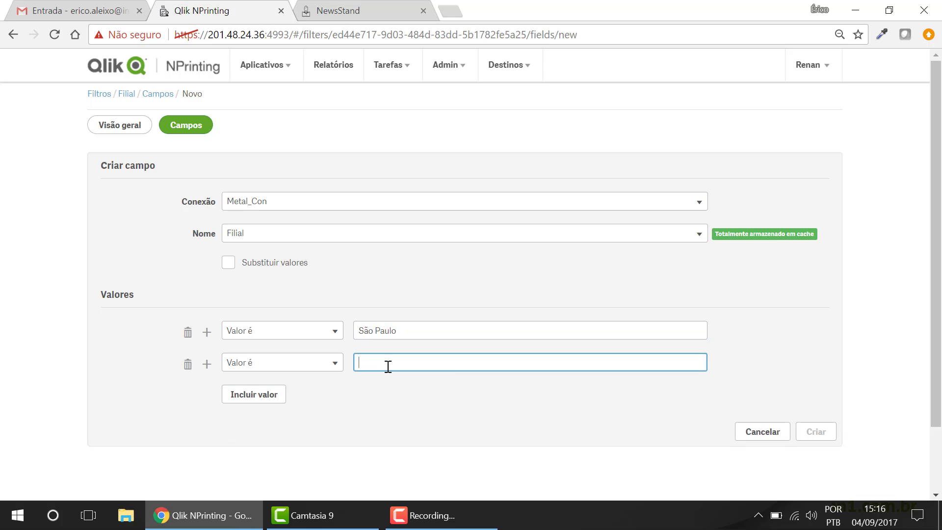
pyautogui.write('Rio')
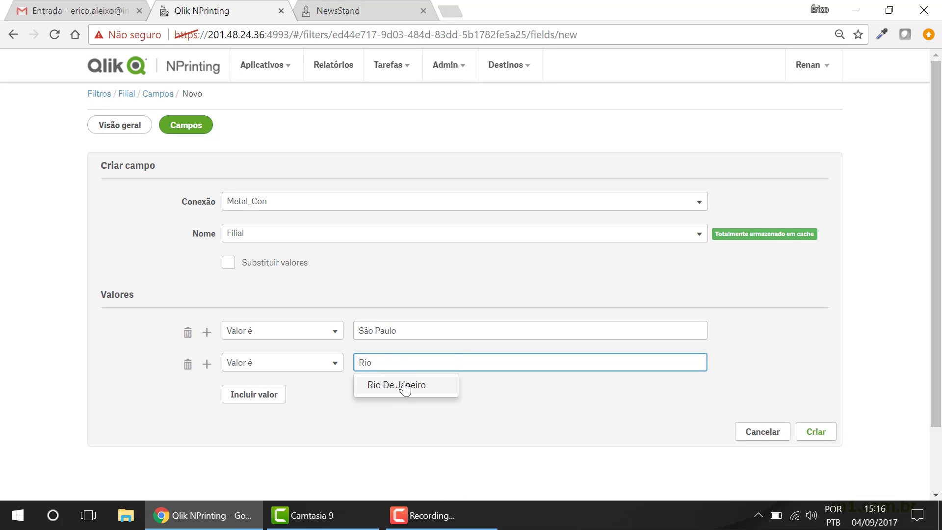
pyautogui.click(405, 385)
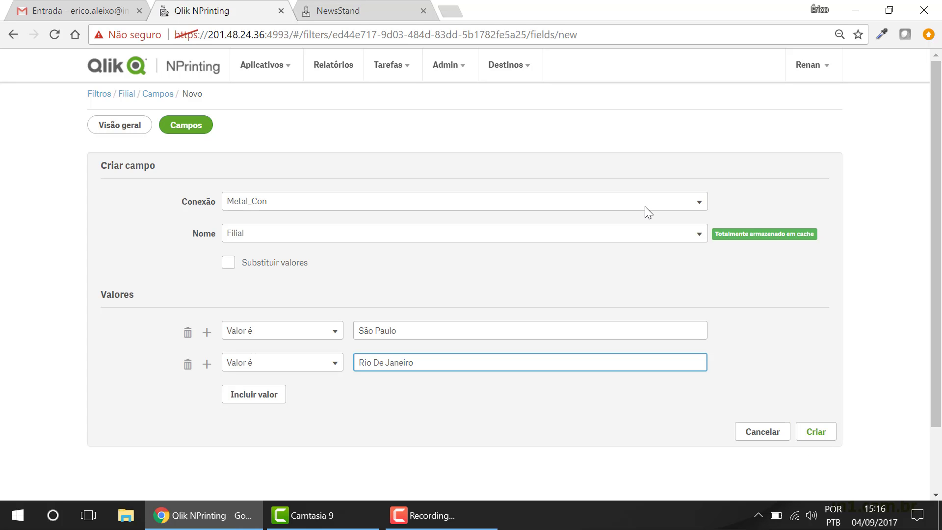
# Step: Discard the unsaved filter field and open a new condition form from the conditions list
pyautogui.click(266, 66)
pyautogui.click(294, 147)
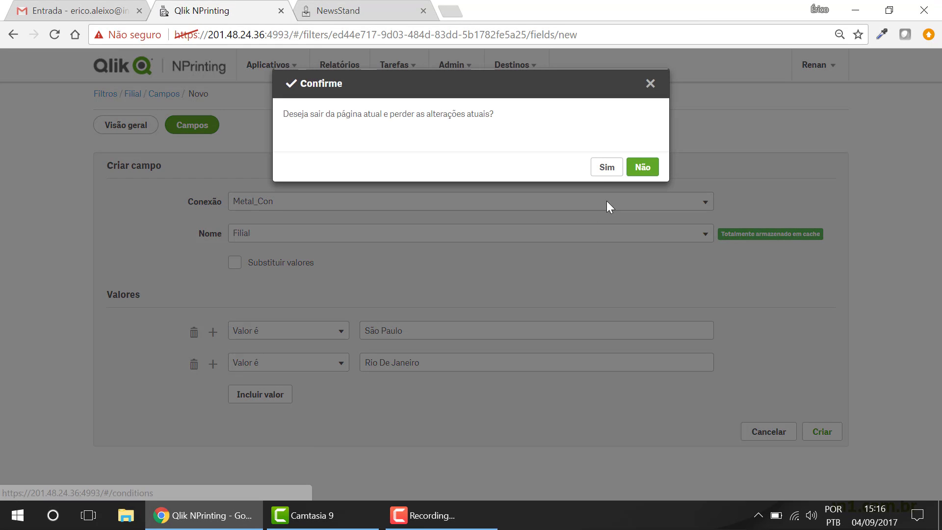
pyautogui.click(605, 168)
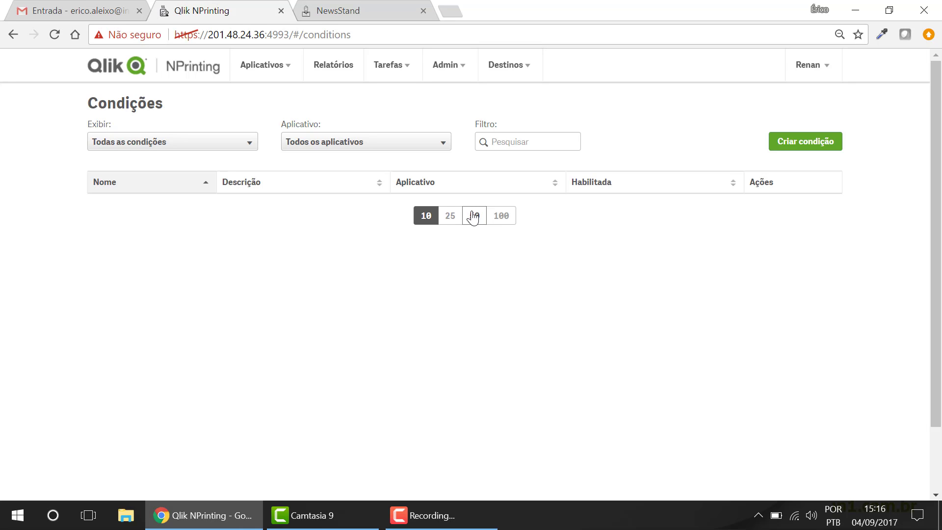
pyautogui.click(809, 143)
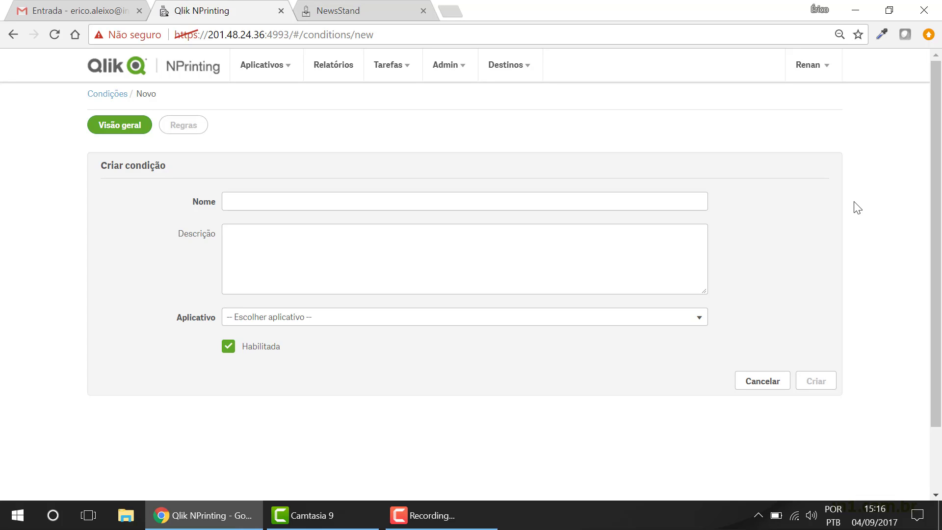
# Step: Create a condition named Condicional Teste for the Metal_App application
pyautogui.click(563, 201)
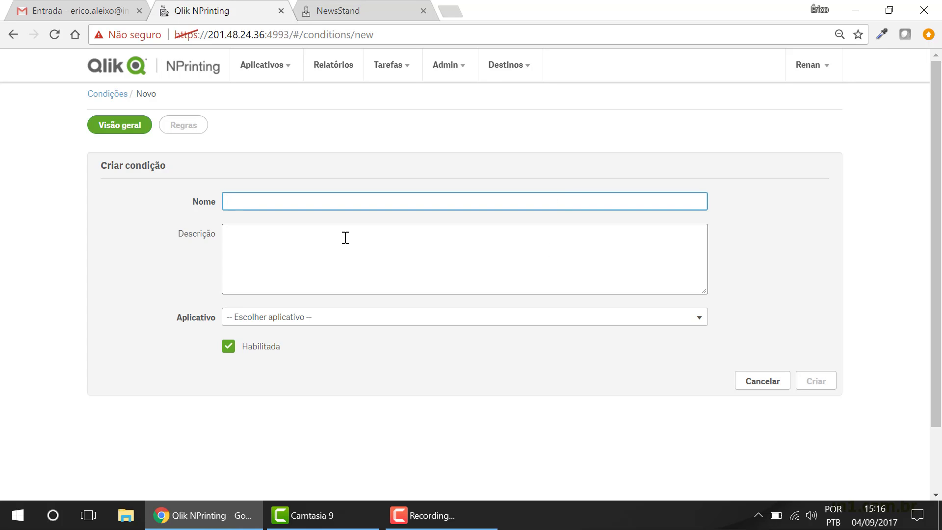
pyautogui.write('Condicional Teste')
pyautogui.press('Tab')
pyautogui.press('Tab')
pyautogui.click(333, 323)
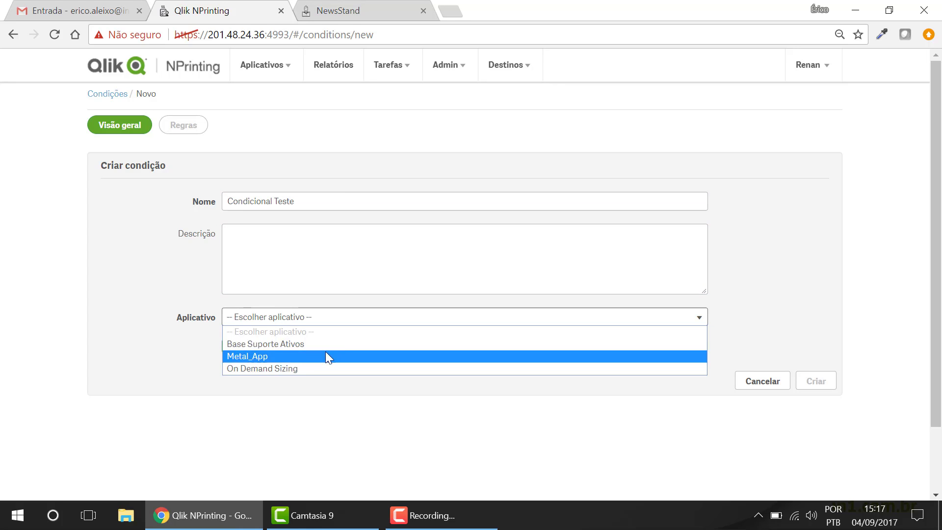
pyautogui.click(301, 356)
pyautogui.click(822, 385)
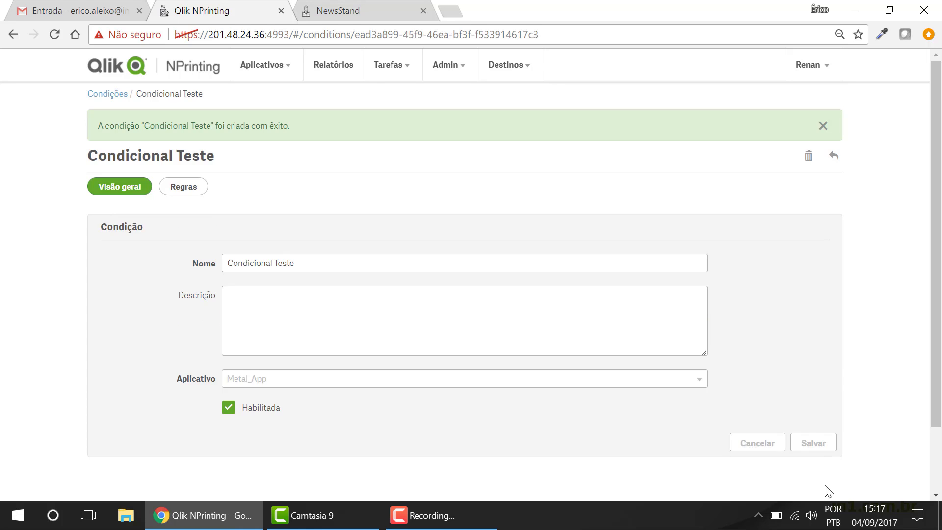
# Step: Start a new rule named Regra 1 in the Condicional Teste condition, using the Metal_Con connection
pyautogui.click(195, 194)
pyautogui.click(183, 186)
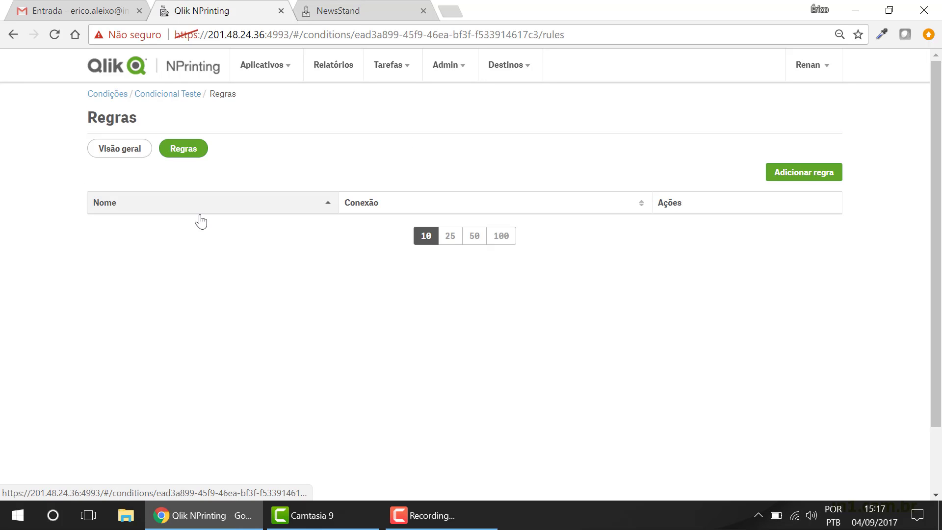
pyautogui.click(779, 177)
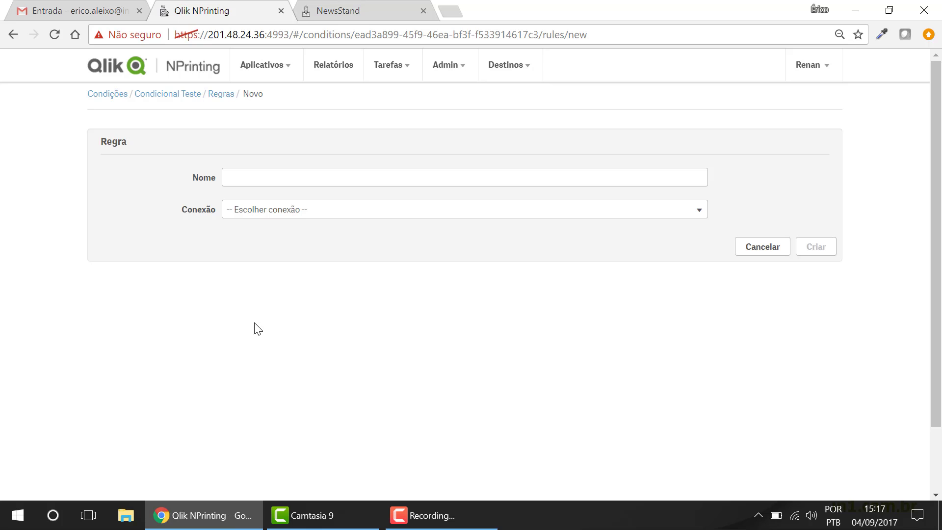
pyautogui.click(284, 173)
pyautogui.write('Regra 1')
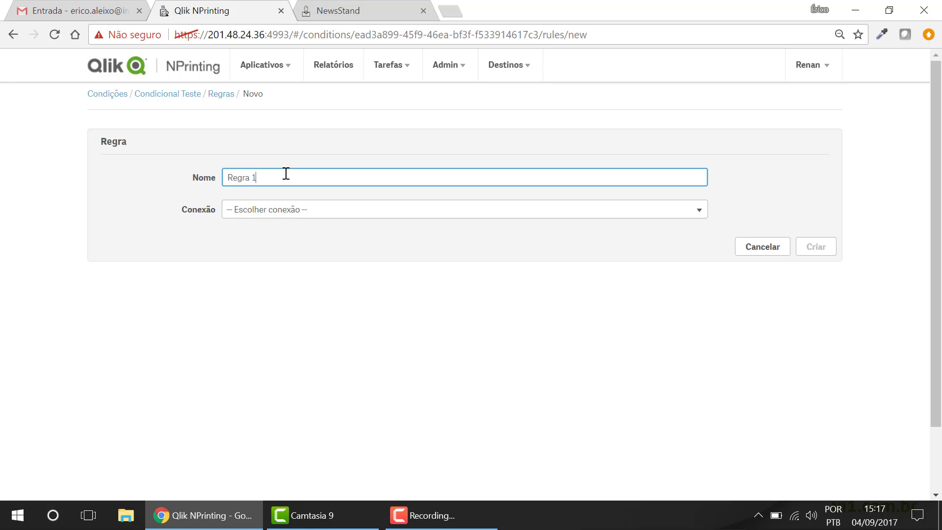
pyautogui.click(296, 209)
pyautogui.click(356, 236)
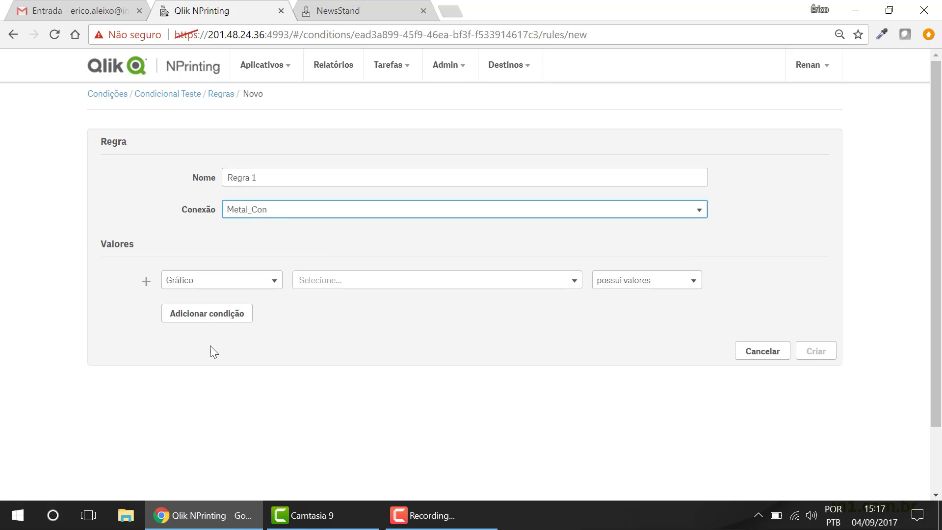
# Step: Define the rule's value comparison as variable vMes equal to variable HidePrefix
pyautogui.click(272, 280)
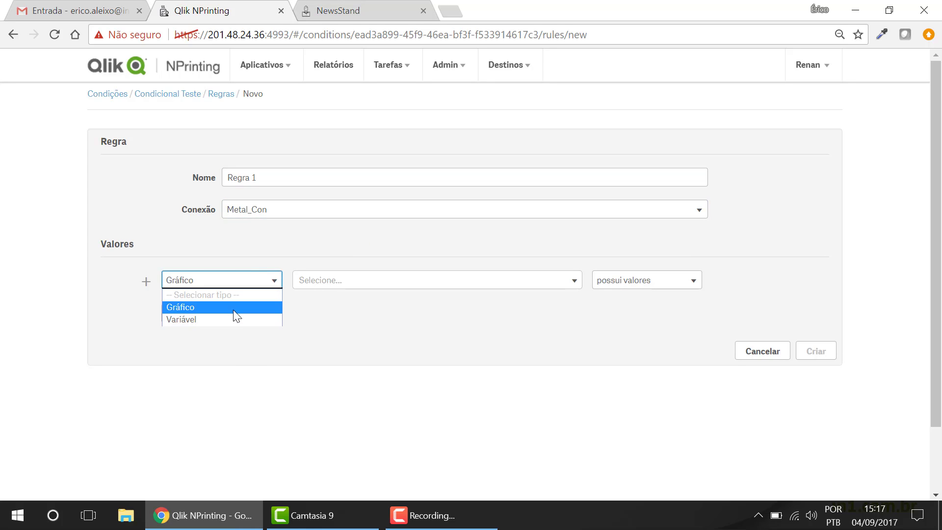
pyautogui.click(226, 318)
pyautogui.click(382, 279)
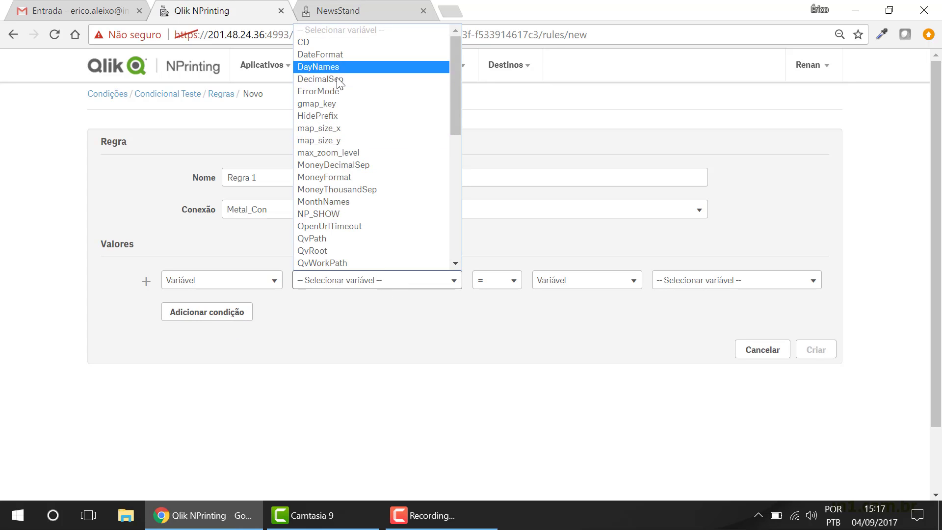
pyautogui.scroll(-5, 326, 211)
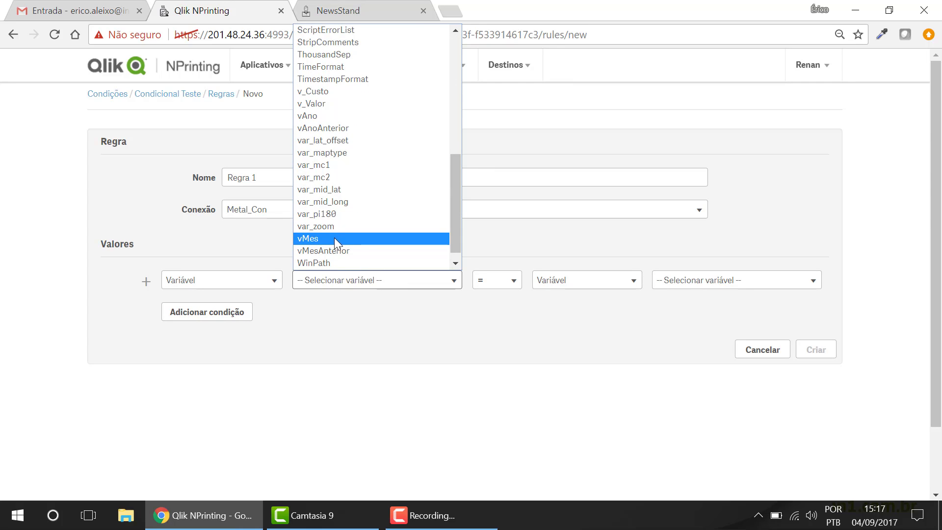
pyautogui.click(334, 239)
pyautogui.click(514, 280)
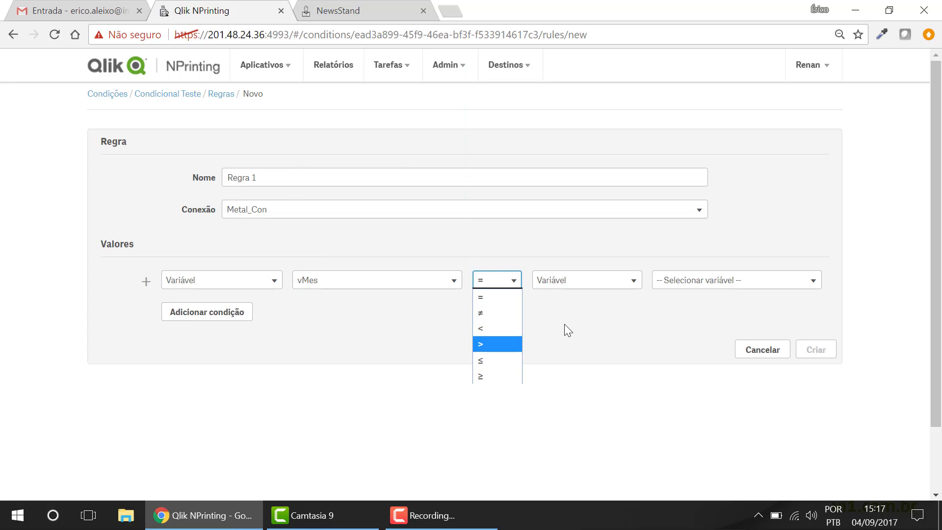
pyautogui.click(586, 275)
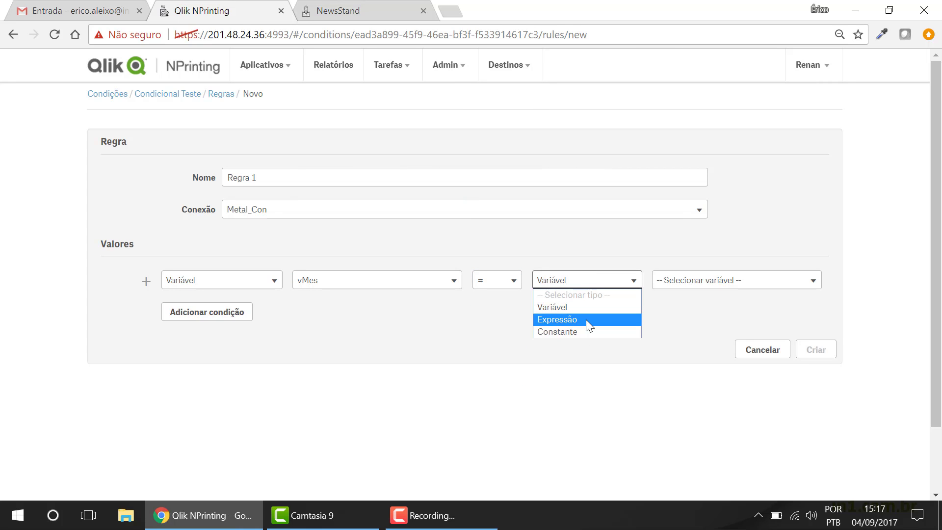
pyautogui.click(728, 282)
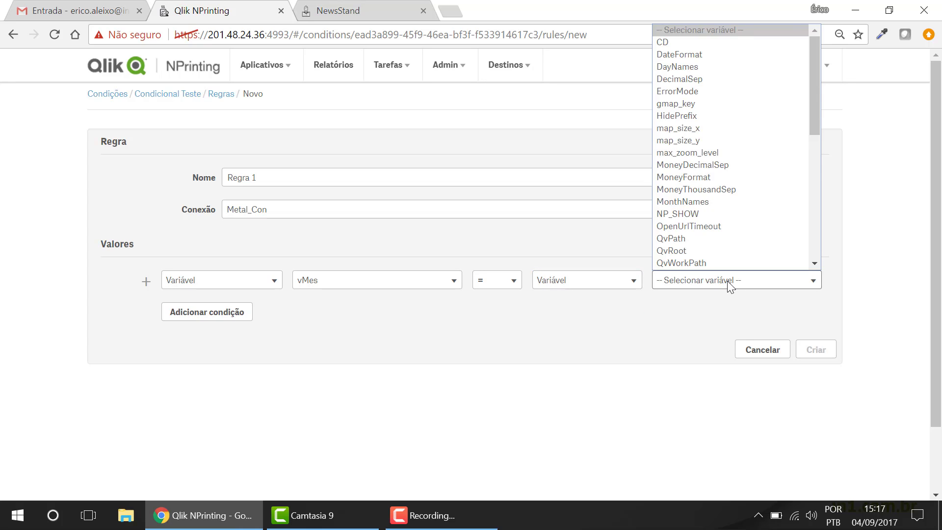
pyautogui.click(695, 117)
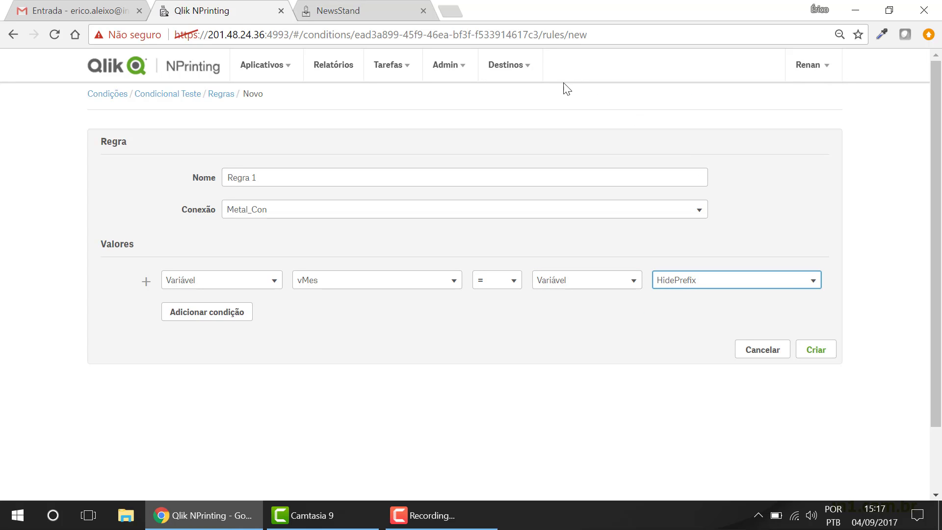
# Step: Discard the unsaved rule and open a new report form from the reports list
pyautogui.click(345, 70)
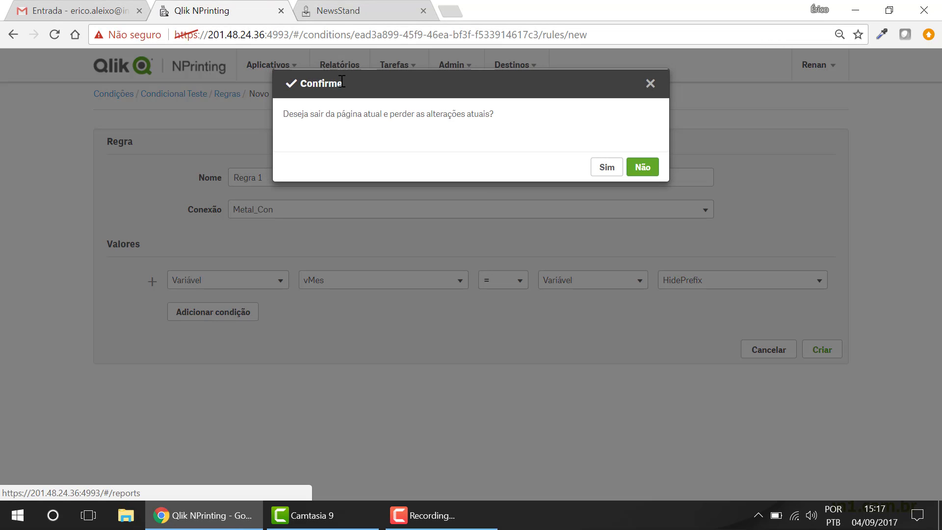
pyautogui.click(609, 169)
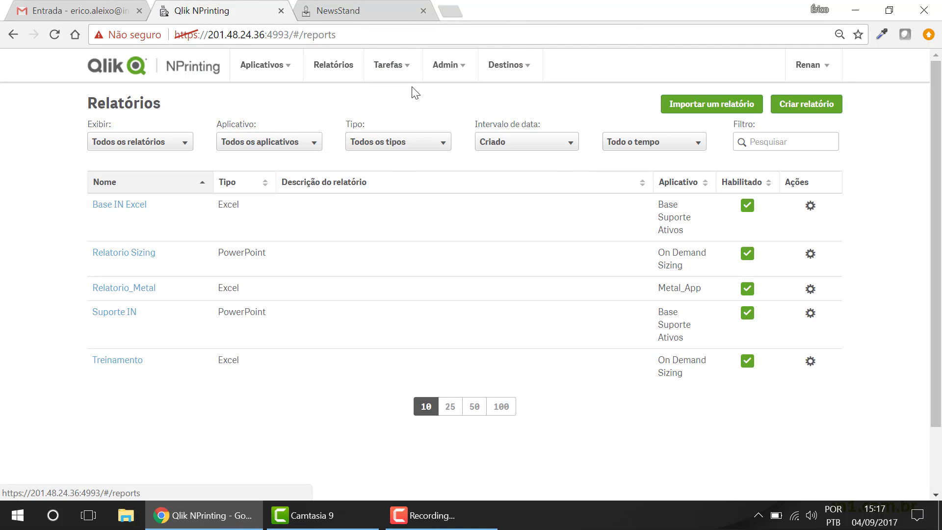
pyautogui.click(397, 67)
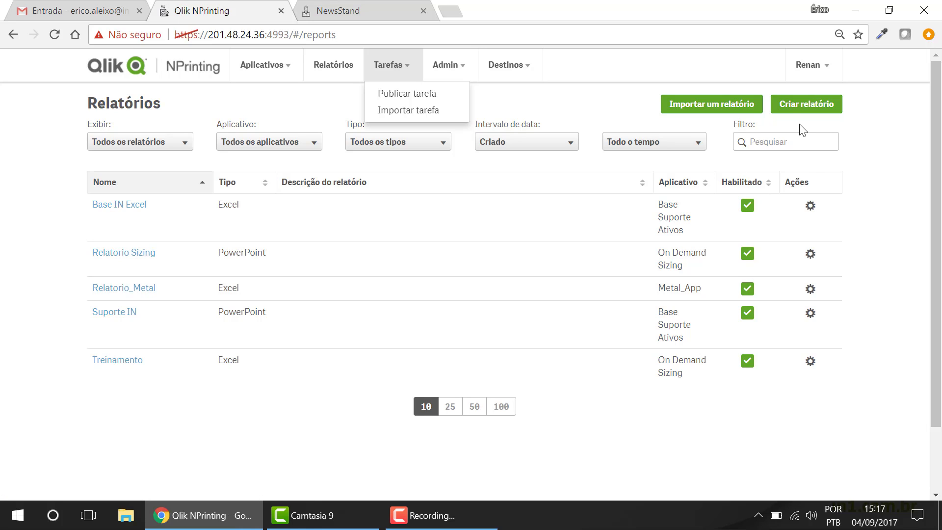
pyautogui.click(808, 110)
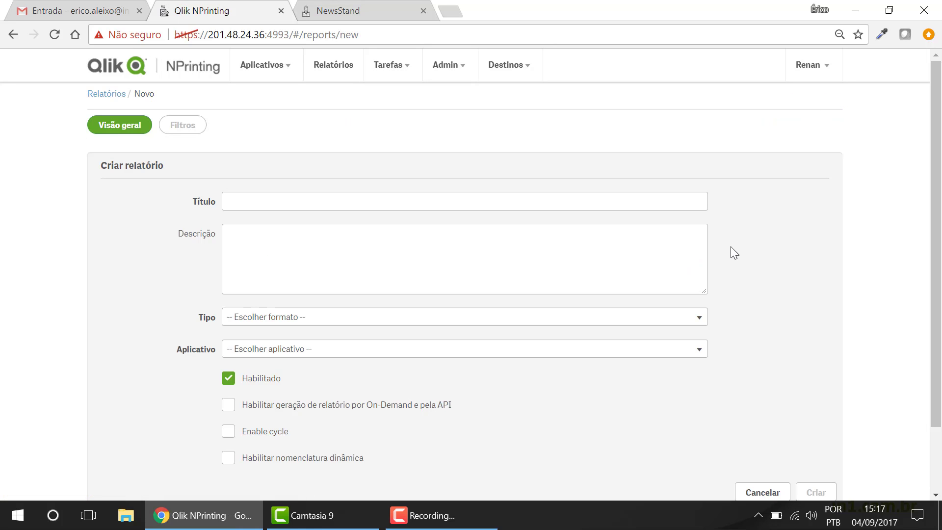
# Step: Title the new report Dashboard, with Word as its type and Metal_App as its application
pyautogui.click(320, 203)
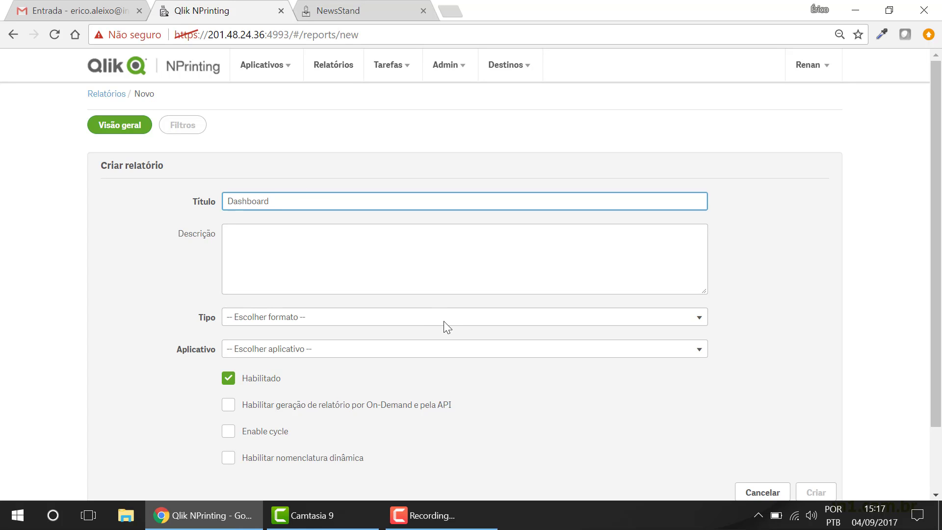
pyautogui.click(415, 316)
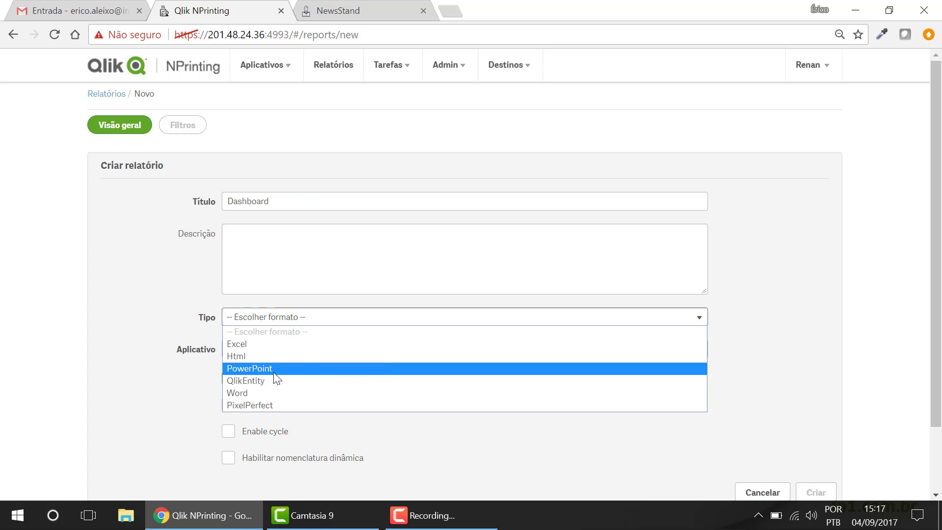
pyautogui.click(267, 392)
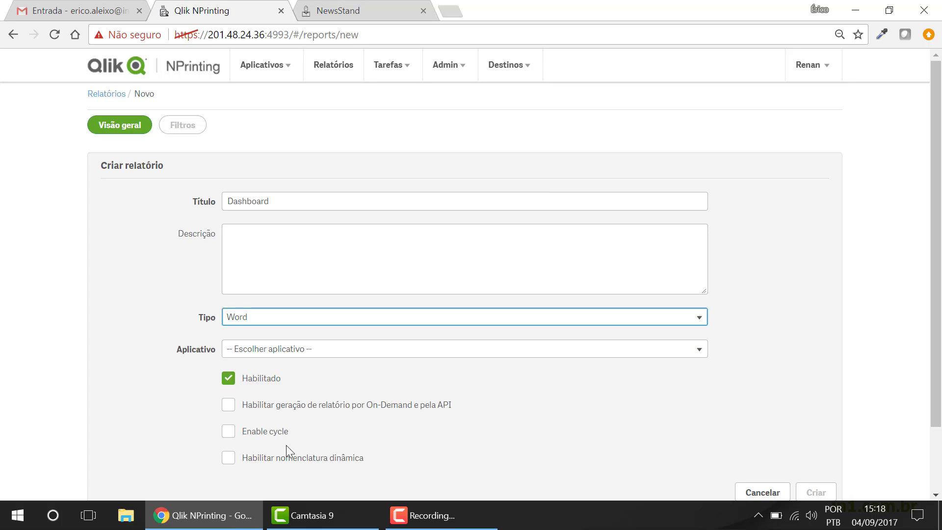
pyautogui.click(255, 347)
pyautogui.click(264, 389)
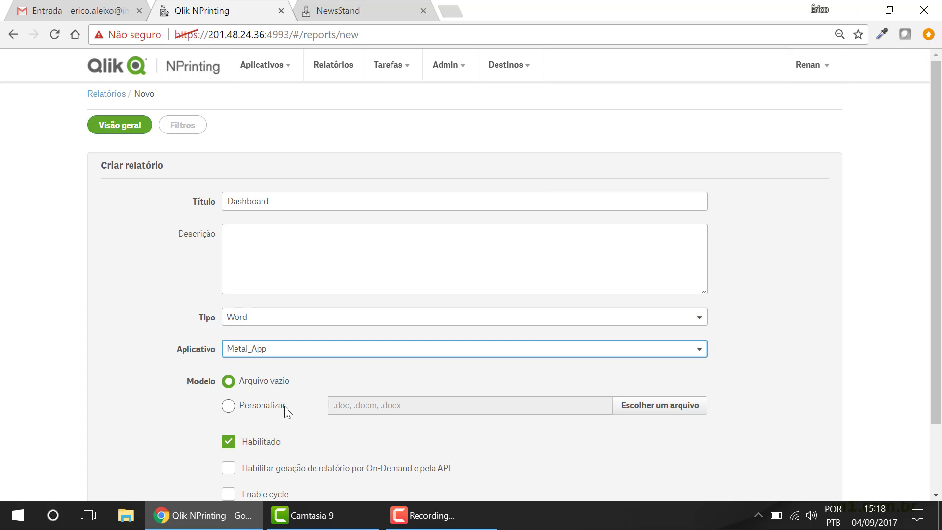
# Step: Enable dynamic naming for the report, keep "Nome do relatório" as the name variable, and create the report
pyautogui.scroll(-2, 291, 401)
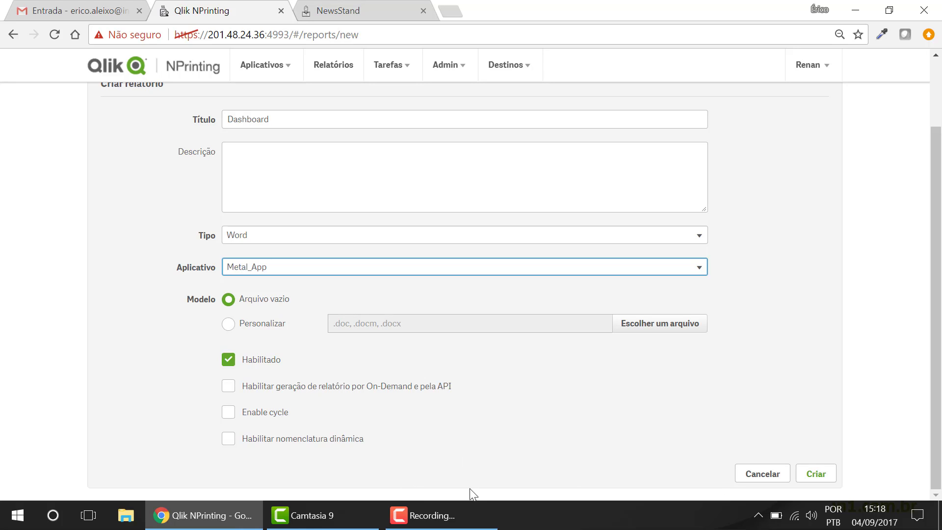
pyautogui.click(259, 444)
pyautogui.scroll(-3, 379, 422)
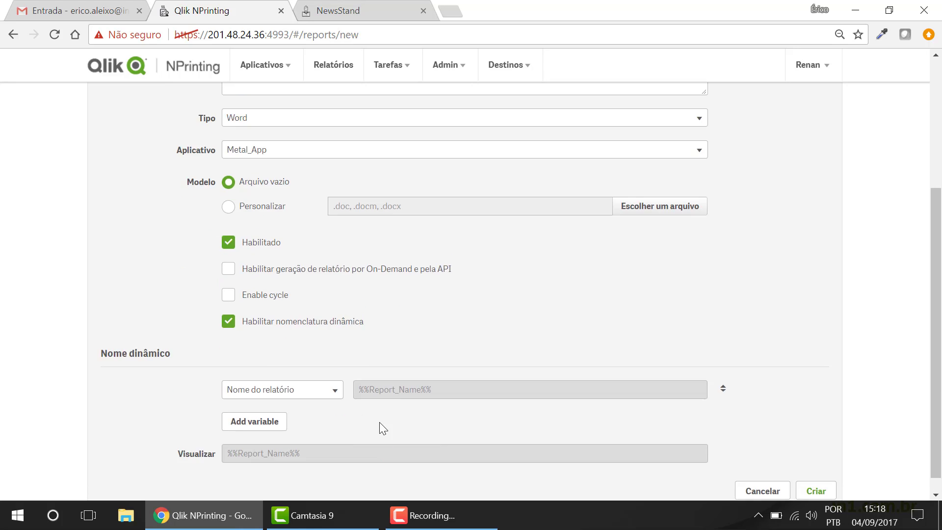
pyautogui.click(324, 377)
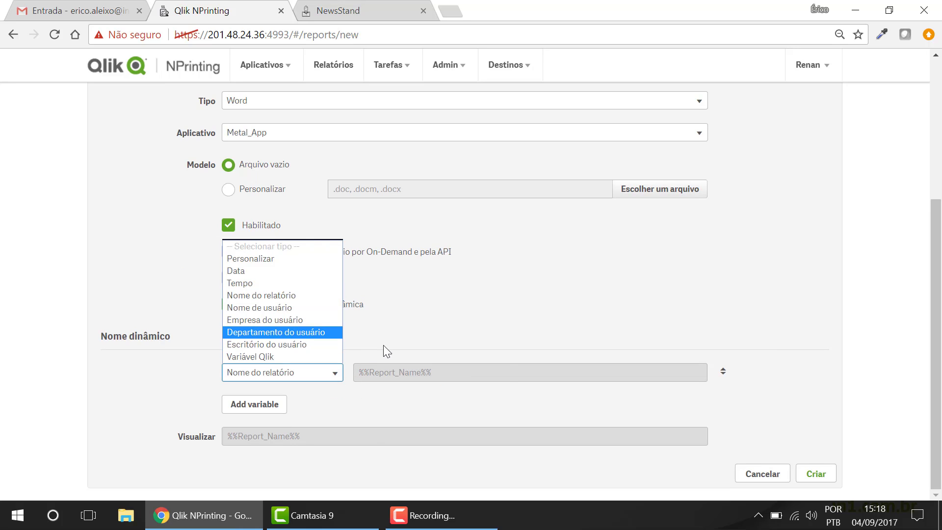
pyautogui.click(287, 383)
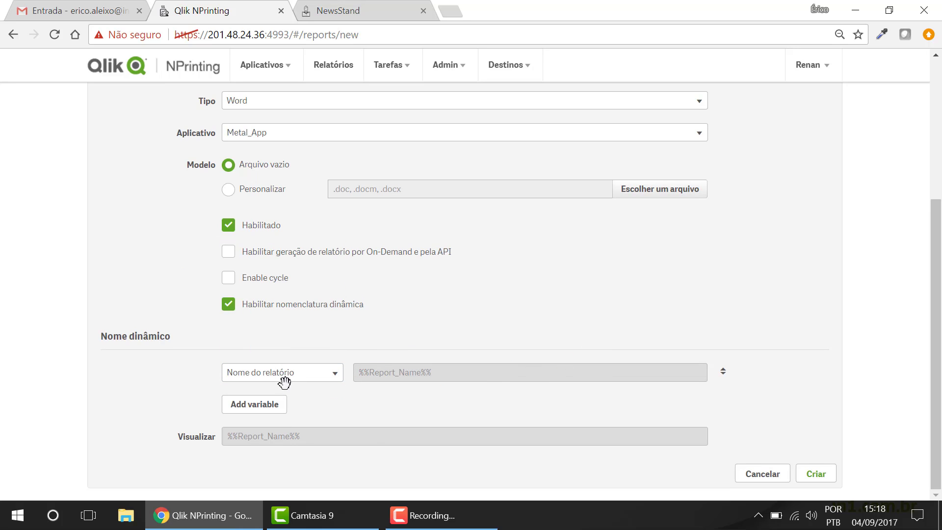
pyautogui.click(286, 381)
pyautogui.click(298, 382)
pyautogui.scroll(1, 494, 363)
pyautogui.scroll(-1, 501, 379)
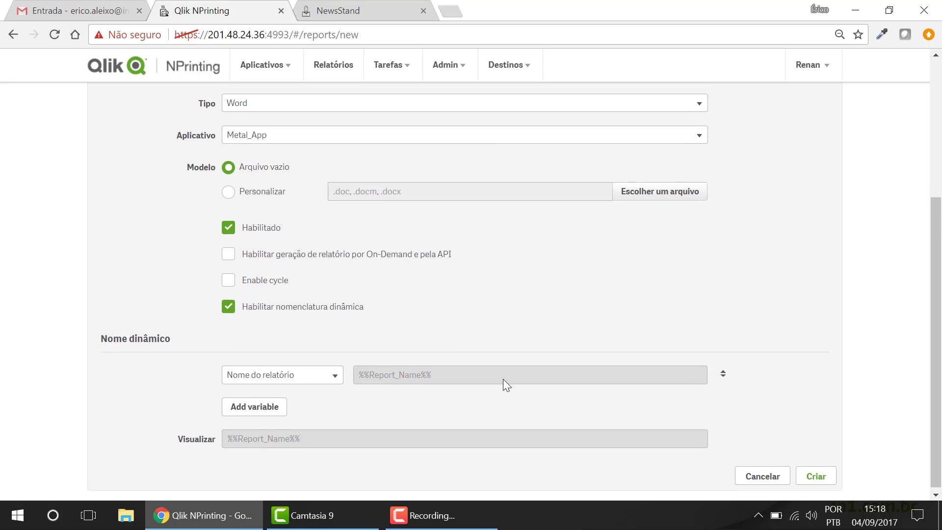
pyautogui.click(829, 483)
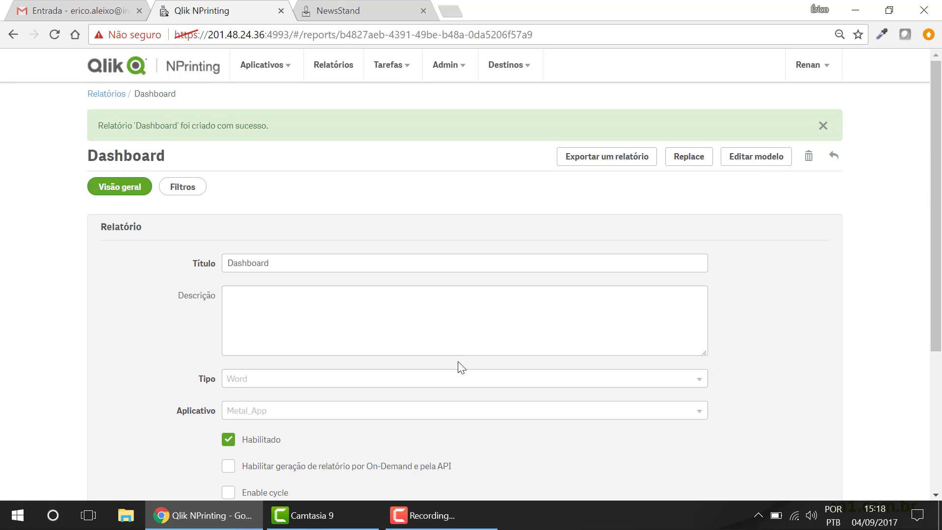
# Step: Open the Dashboard report's template for editing in Qlik NPrinting Designer
pyautogui.click(758, 157)
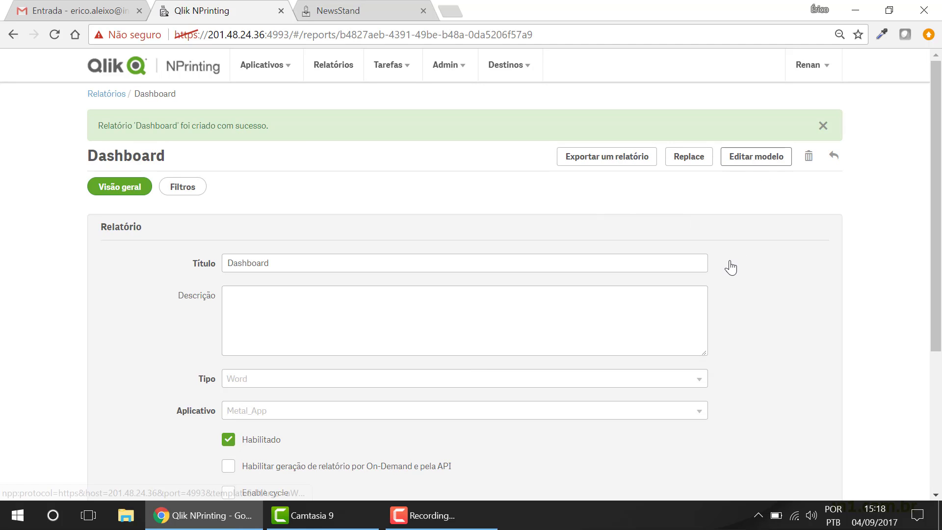
pyautogui.click(746, 161)
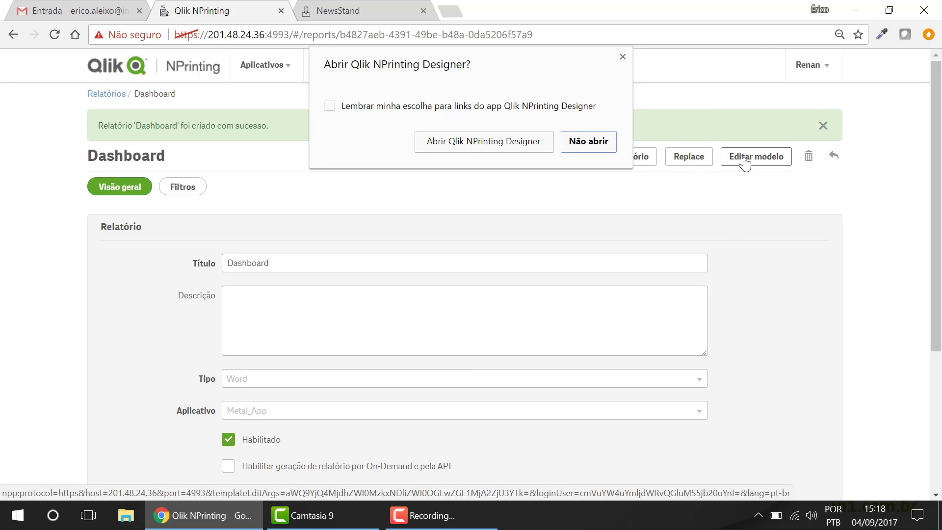
pyautogui.click(494, 146)
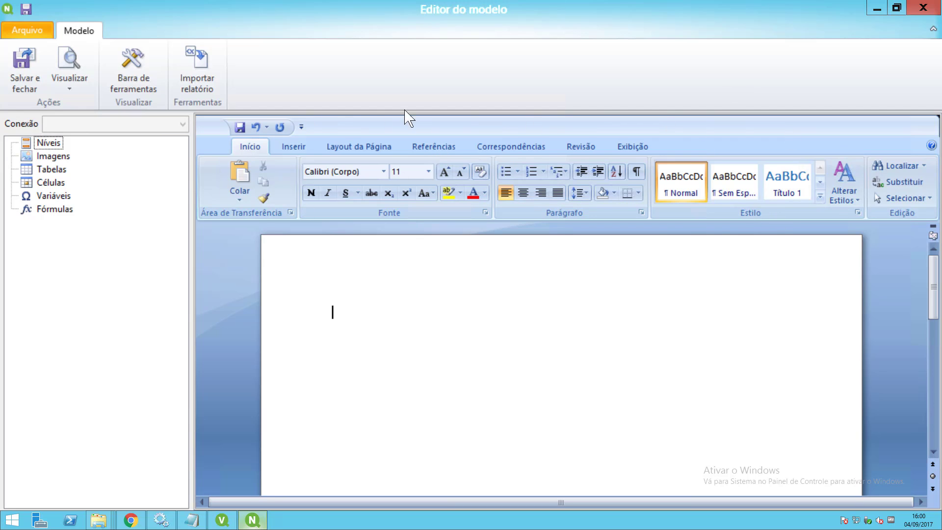
# Step: Search the Metal_Con objects for "dash" and add the Dashboard sheet (SH07) to the template's images
pyautogui.click(60, 157)
pyautogui.rightClick(51, 157)
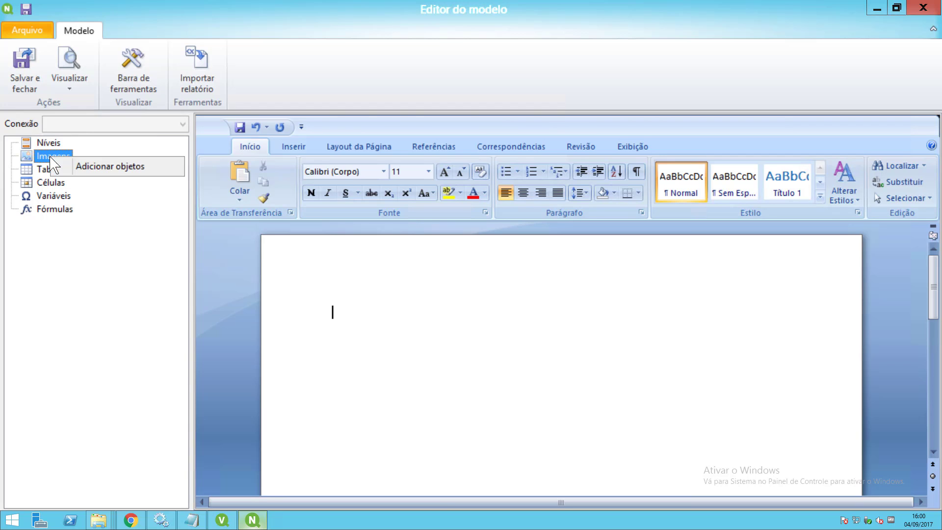
pyautogui.click(131, 173)
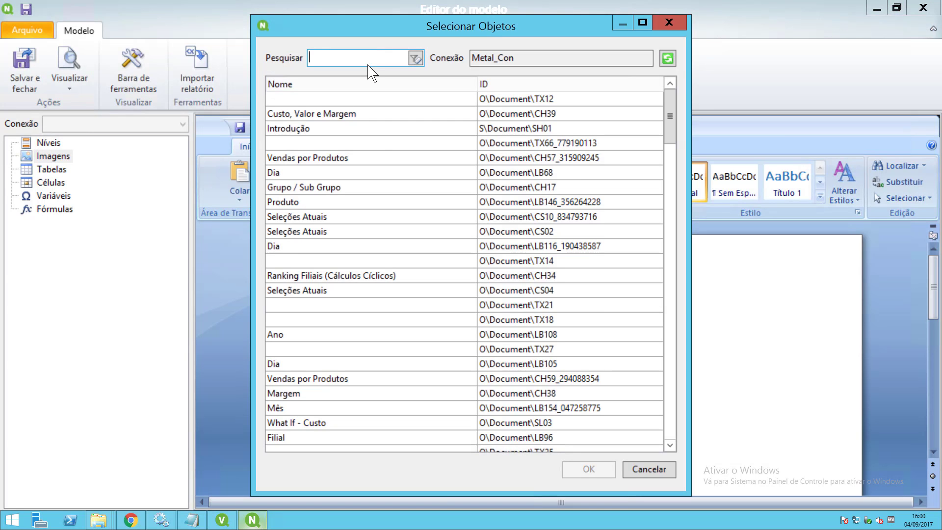
pyautogui.write('dash')
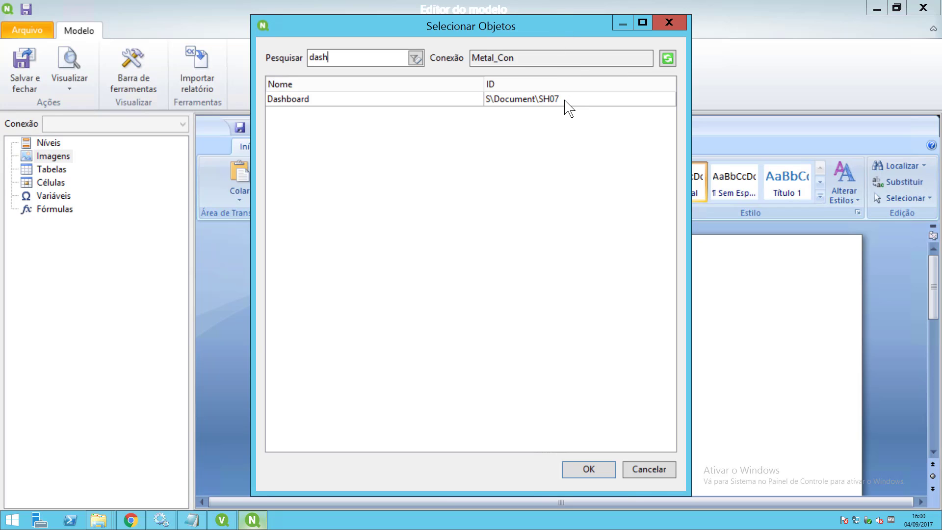
pyautogui.doubleClick(381, 99)
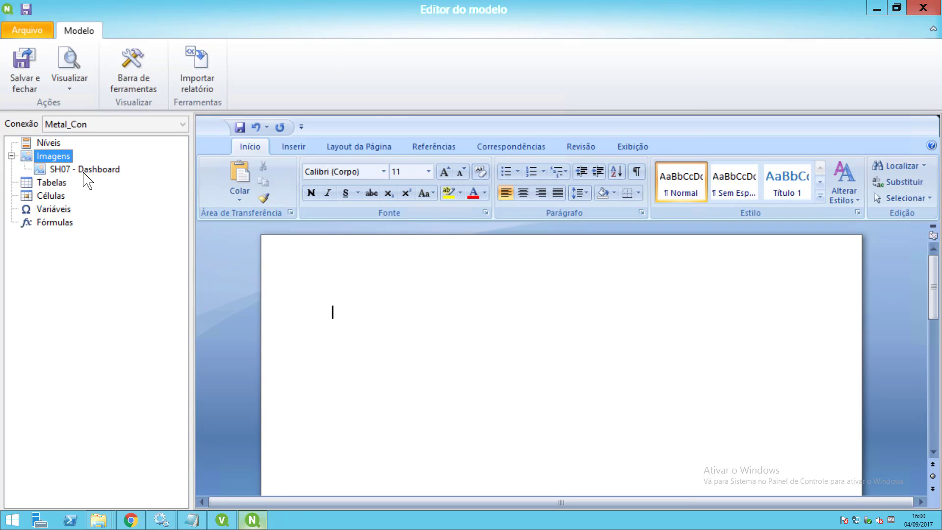
# Step: Insert the SH07 - Dashboard image into the template page and reduce its size until it fits within the page
pyautogui.moveTo(84, 172); pyautogui.dragTo(379, 339)
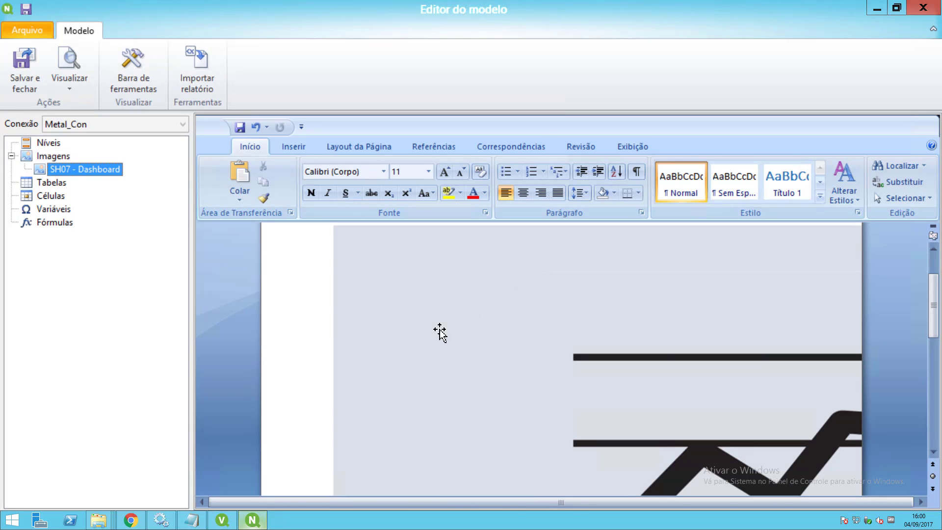
pyautogui.moveTo(939, 321); pyautogui.dragTo(900, 436)
pyautogui.click(558, 426)
pyautogui.moveTo(558, 426); pyautogui.dragTo(317, 328)
pyautogui.moveTo(699, 350); pyautogui.dragTo(382, 367)
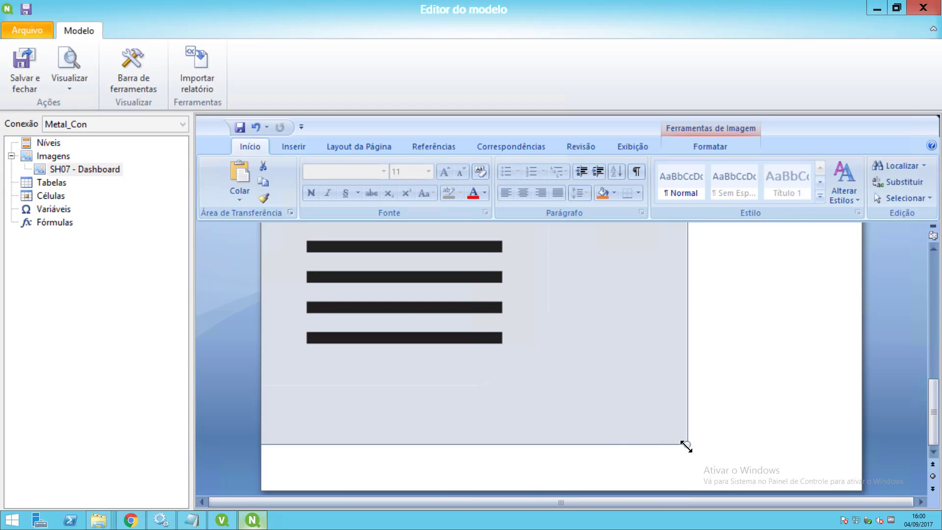
pyautogui.moveTo(686, 447); pyautogui.dragTo(311, 363)
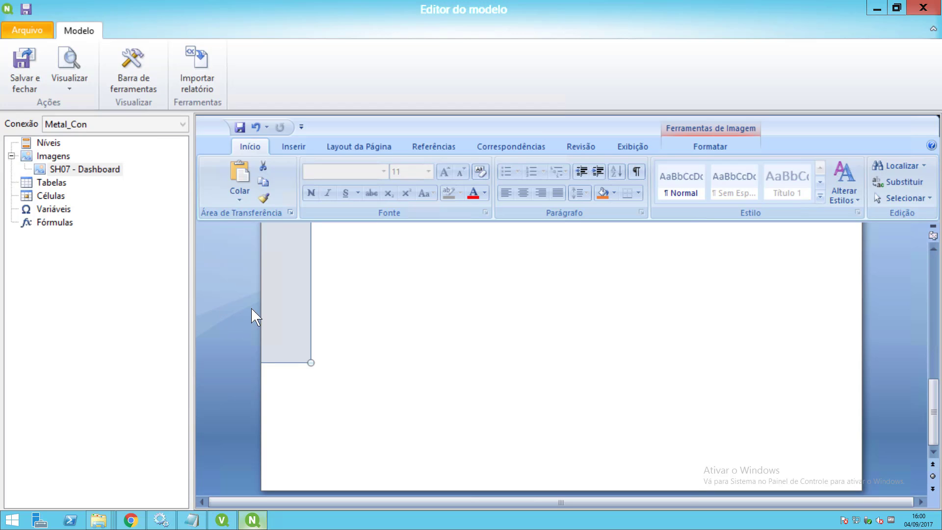
pyautogui.moveTo(254, 316); pyautogui.dragTo(858, 488)
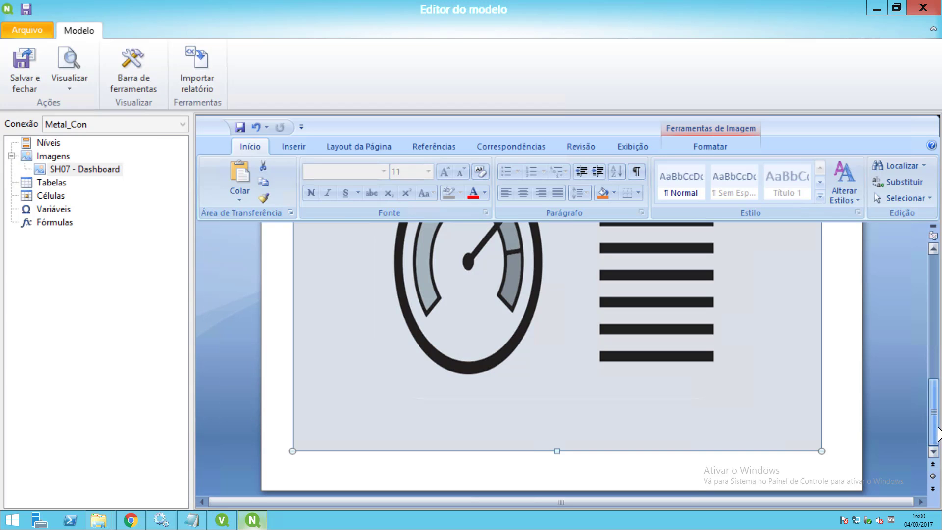
# Step: Move the Dashboard image slightly down and sideways so the first text line above it stays free
pyautogui.moveTo(935, 434); pyautogui.dragTo(935, 309)
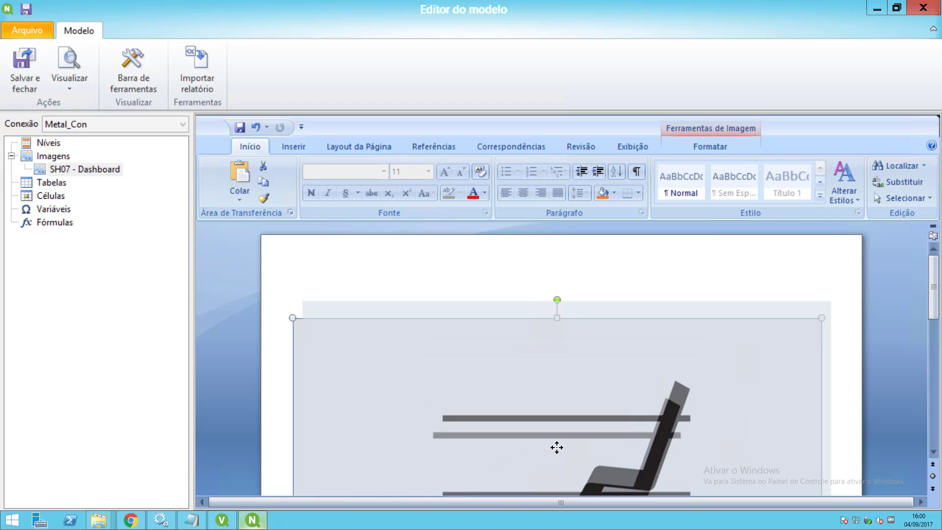
pyautogui.click(476, 278)
pyautogui.moveTo(444, 390); pyautogui.dragTo(444, 423)
# Step: Add the centred title "Dashboard Vendas 2017 Q2" on the line above the image
pyautogui.click(463, 297)
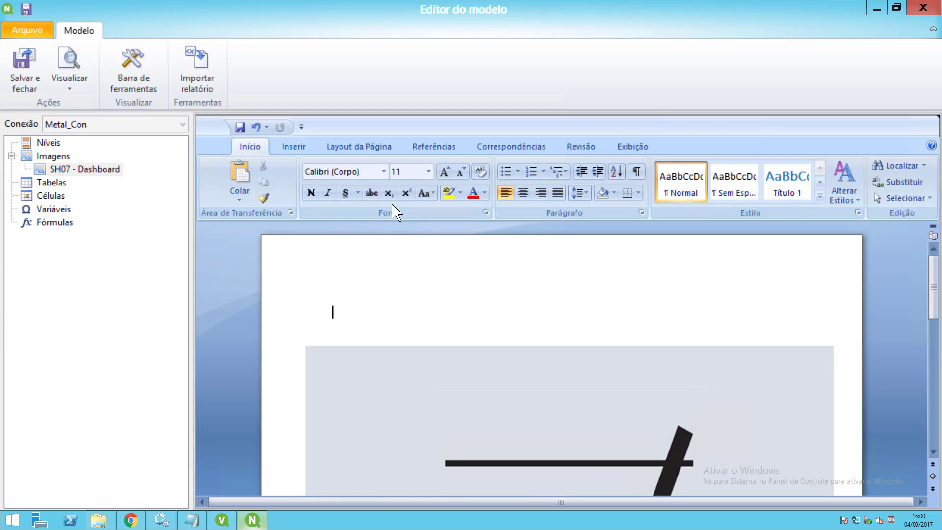
pyautogui.click(523, 192)
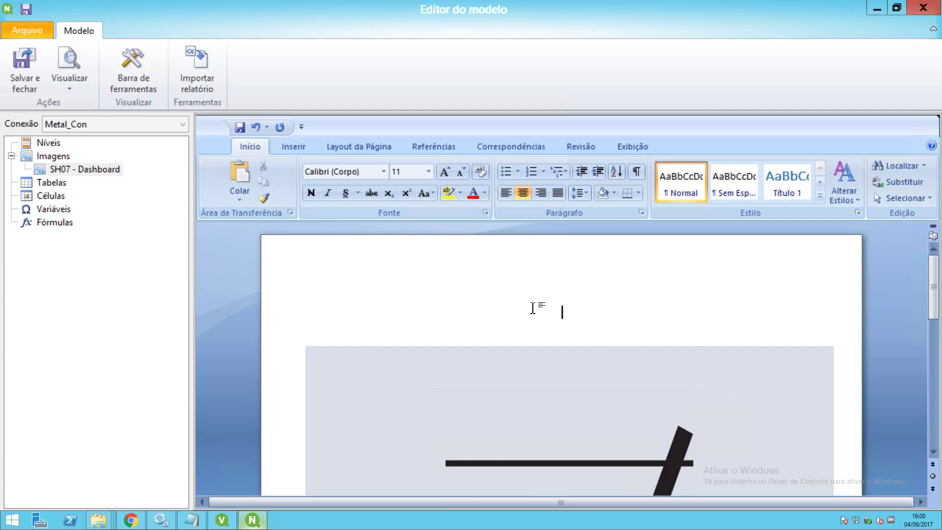
pyautogui.write('Dashboard Vendas 2017')
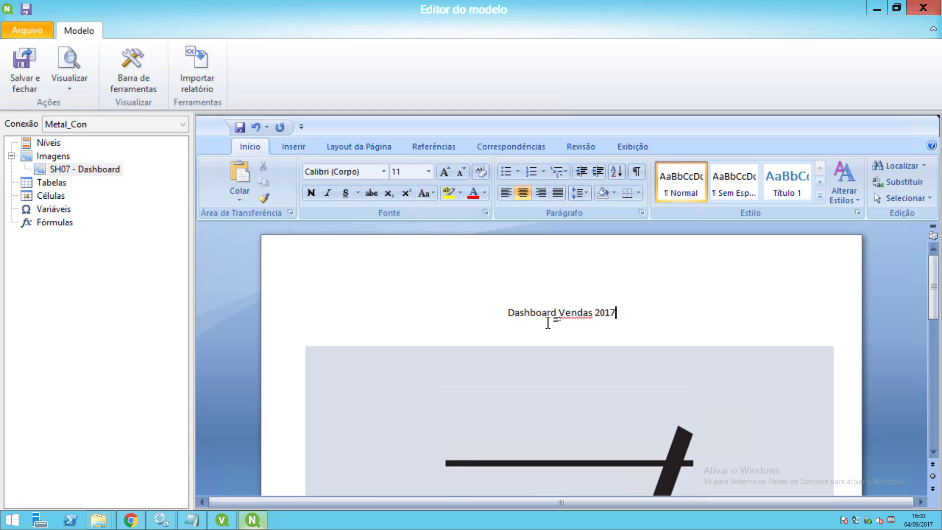
pyautogui.write(' Q2')
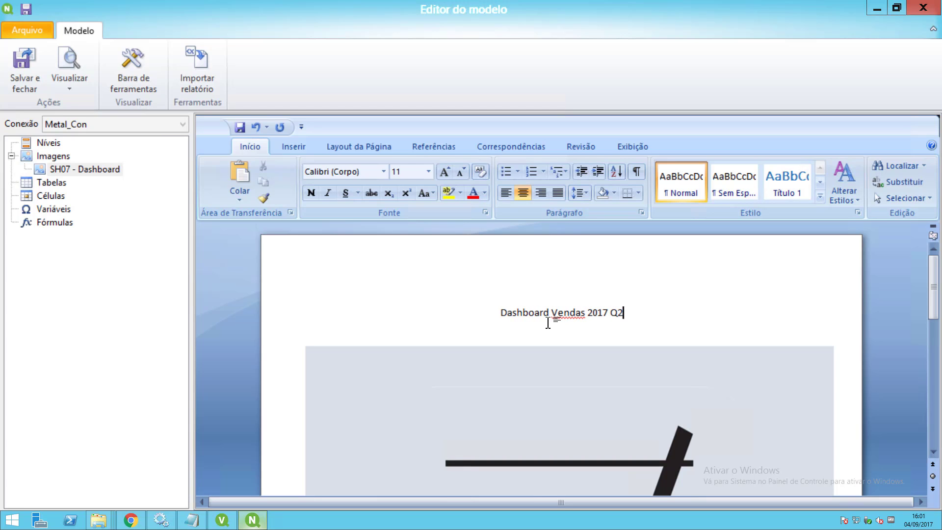
# Step: Format the title text in a darker blue theme colour at font size 28
pyautogui.moveTo(658, 316); pyautogui.dragTo(500, 313)
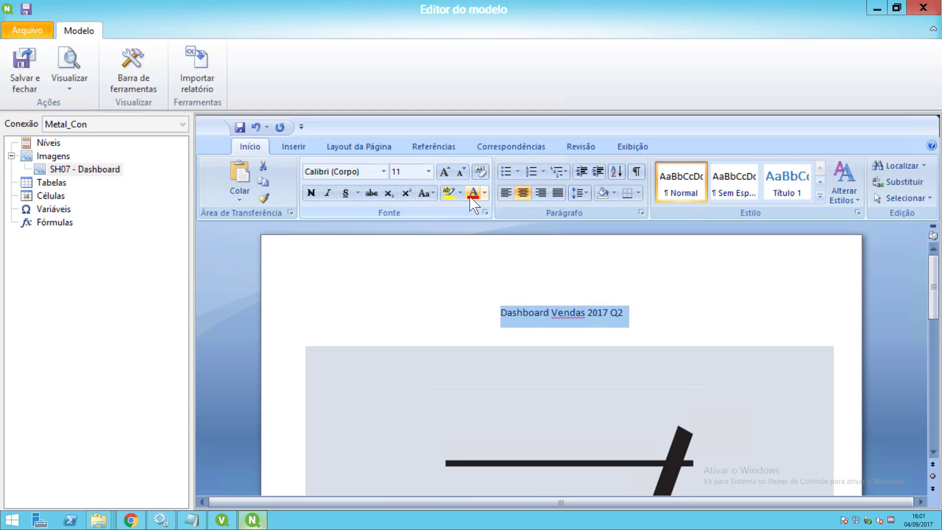
pyautogui.click(484, 192)
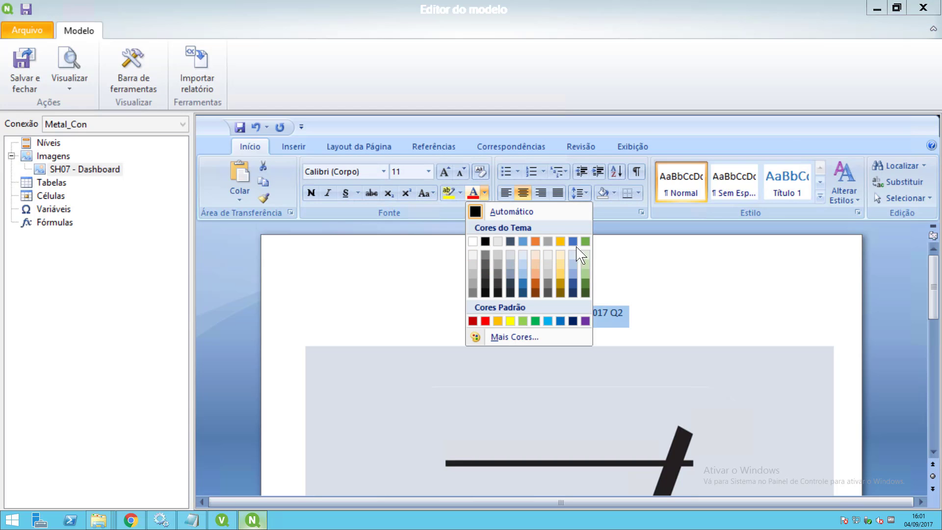
pyautogui.click(573, 284)
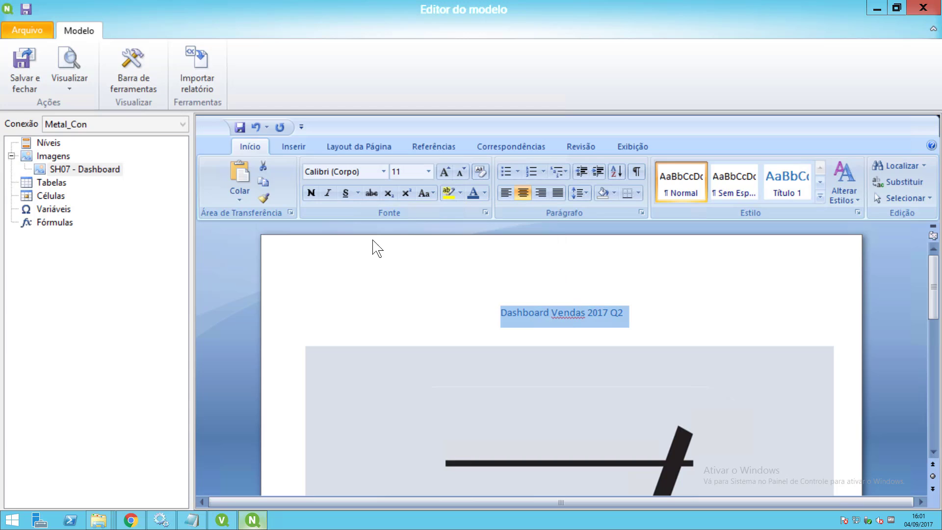
pyautogui.click(428, 172)
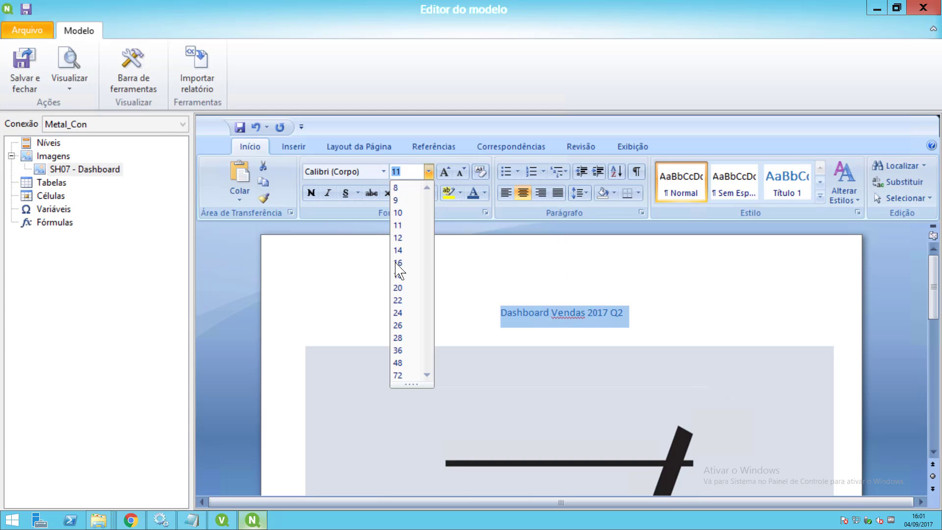
pyautogui.click(400, 338)
pyautogui.click(449, 325)
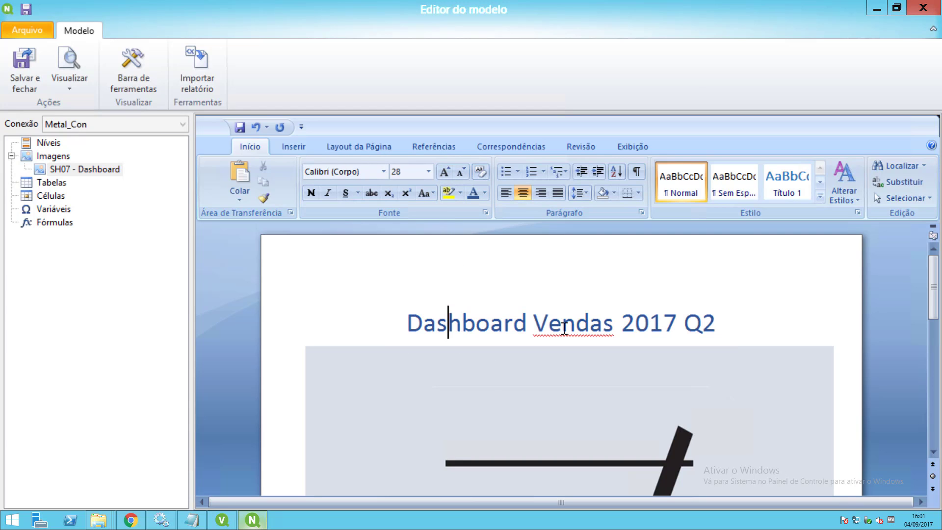
# Step: Preview the Dashboard report in Word and examine its title and the rendered dashboard image
pyautogui.scroll(-1, 712, 349)
pyautogui.scroll(1, 718, 392)
pyautogui.click(621, 329)
pyautogui.scroll(-1, 690, 307)
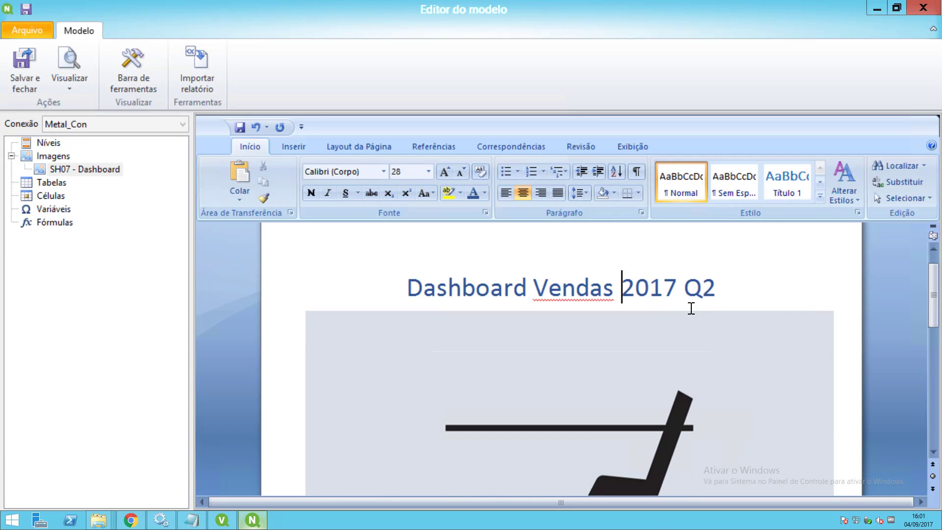
pyautogui.click(72, 61)
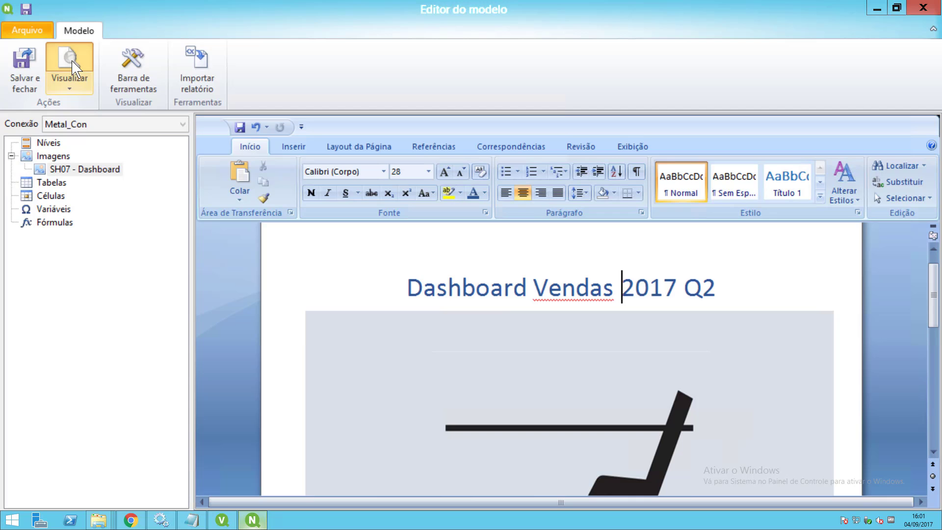
pyautogui.click(69, 64)
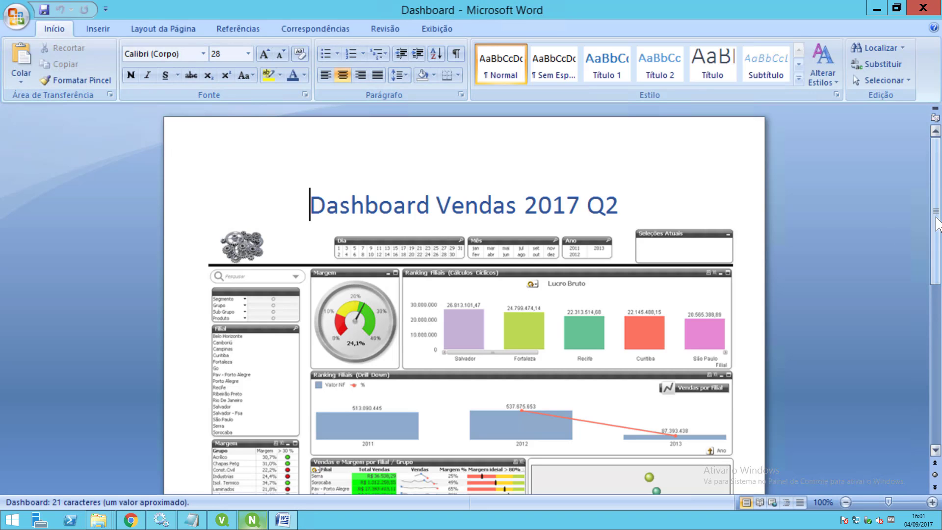
pyautogui.scroll(-7, 936, 216)
pyautogui.scroll(2, 936, 206)
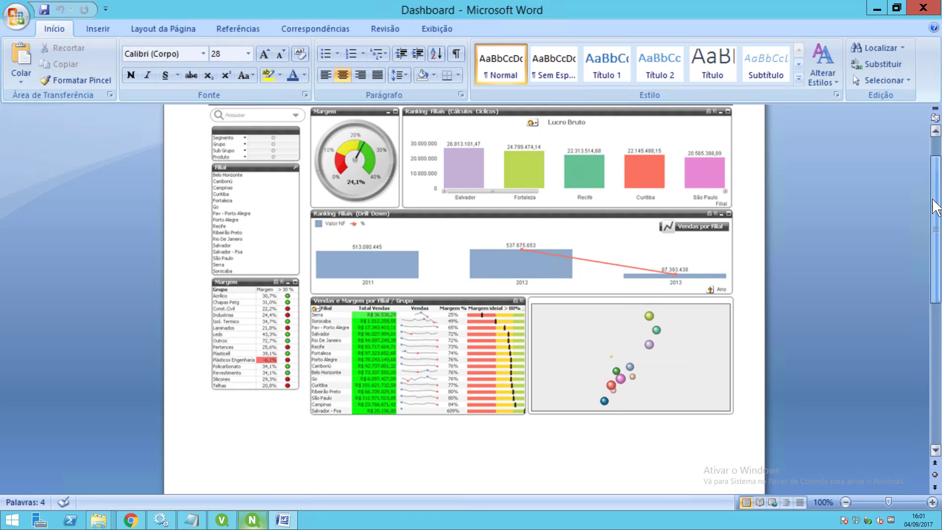
pyautogui.scroll(5, 936, 206)
pyautogui.click(518, 334)
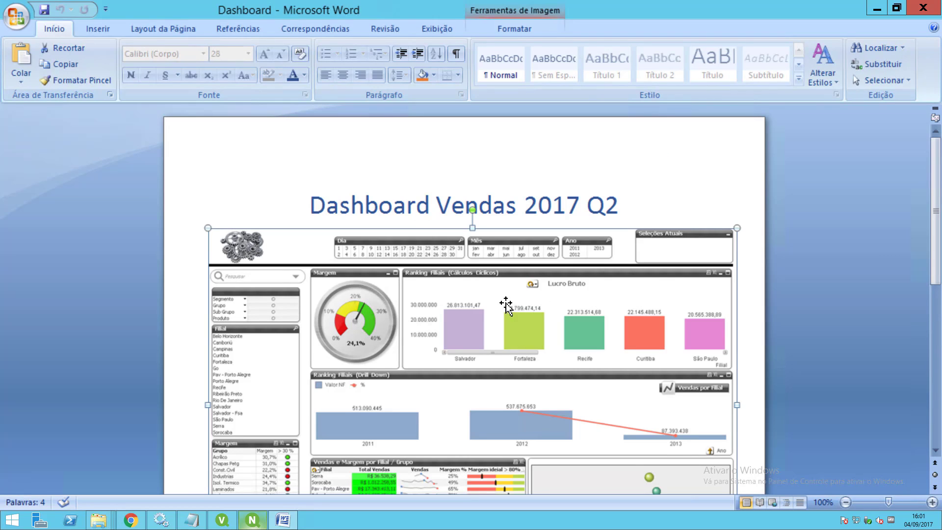
pyautogui.moveTo(881, 273)
pyautogui.click(905, 328)
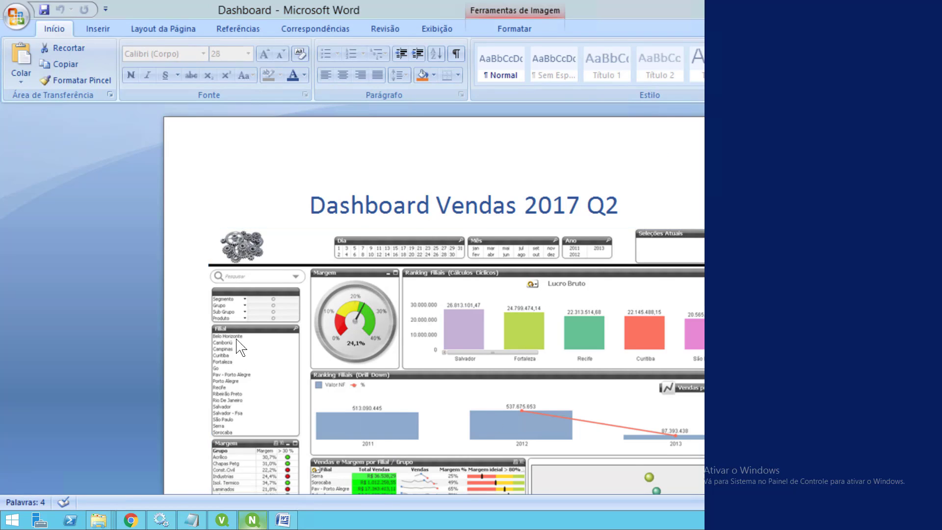
pyautogui.click(202, 238)
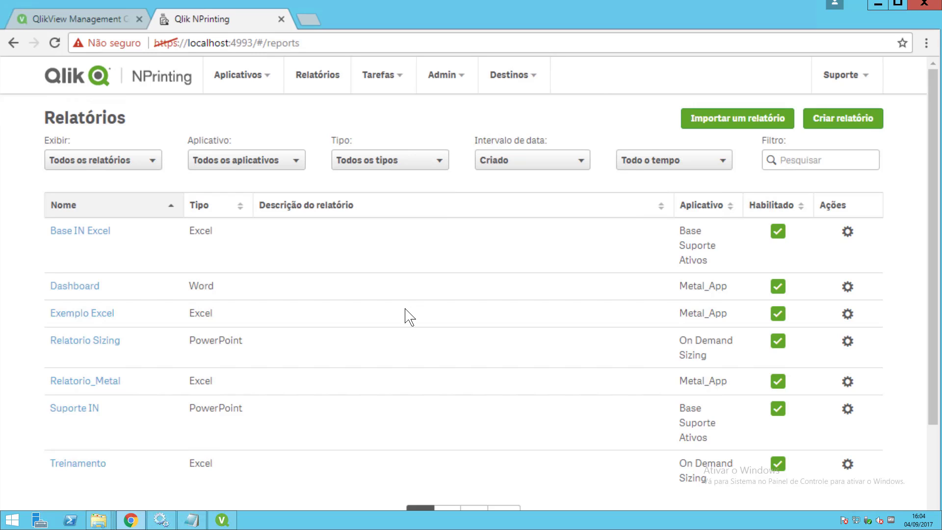
# Step: Start a new report titled Exemplo Excel, with Excel as its type and Metal_App as its application
pyautogui.click(843, 120)
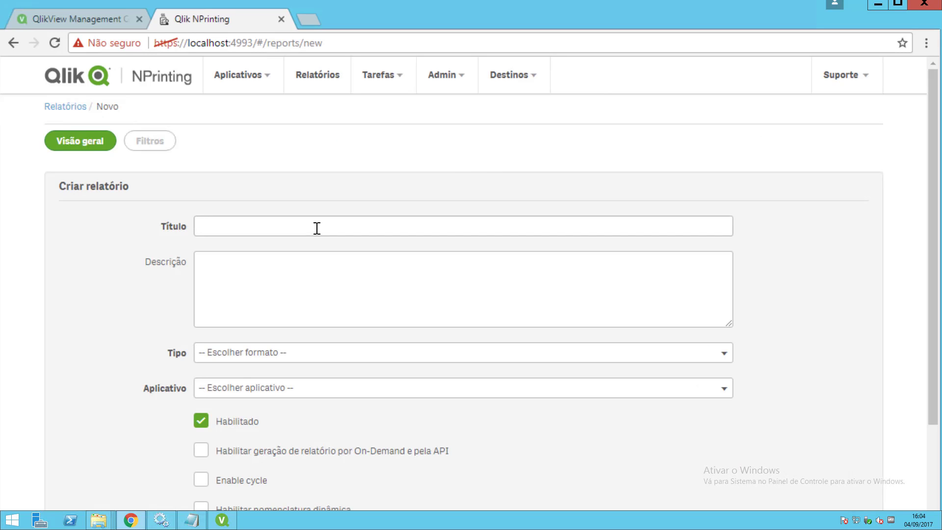
pyautogui.click(317, 228)
pyautogui.write('E')
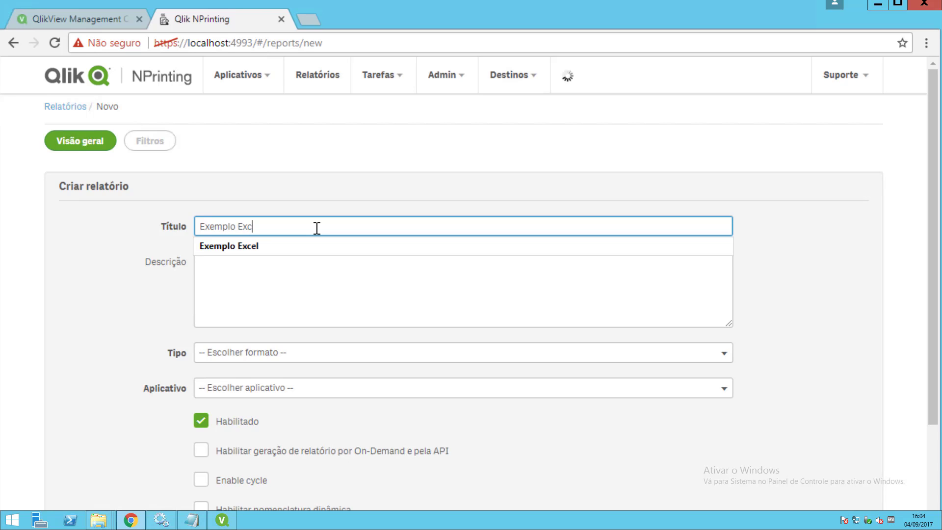
pyautogui.write('xemplo Exc')
pyautogui.press('Down')
pyautogui.press('Return')
pyautogui.click(281, 361)
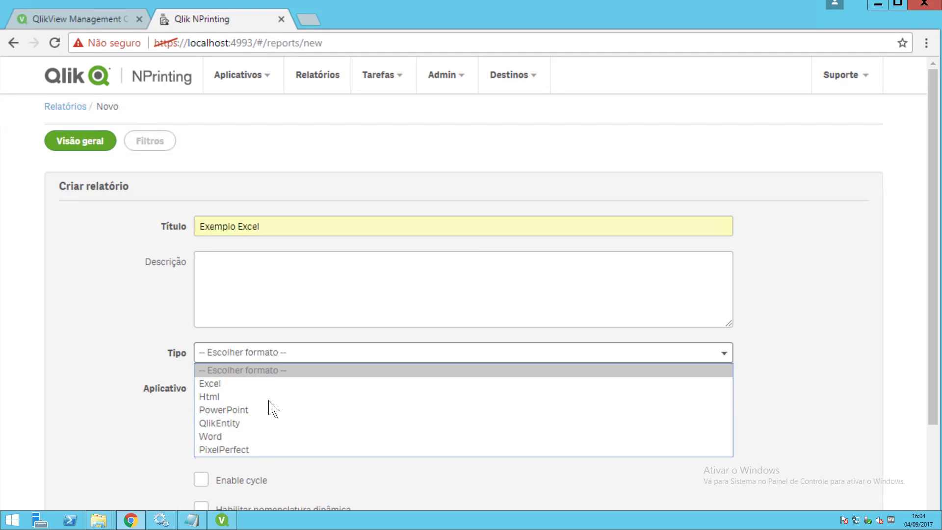
pyautogui.click(211, 384)
pyautogui.click(234, 387)
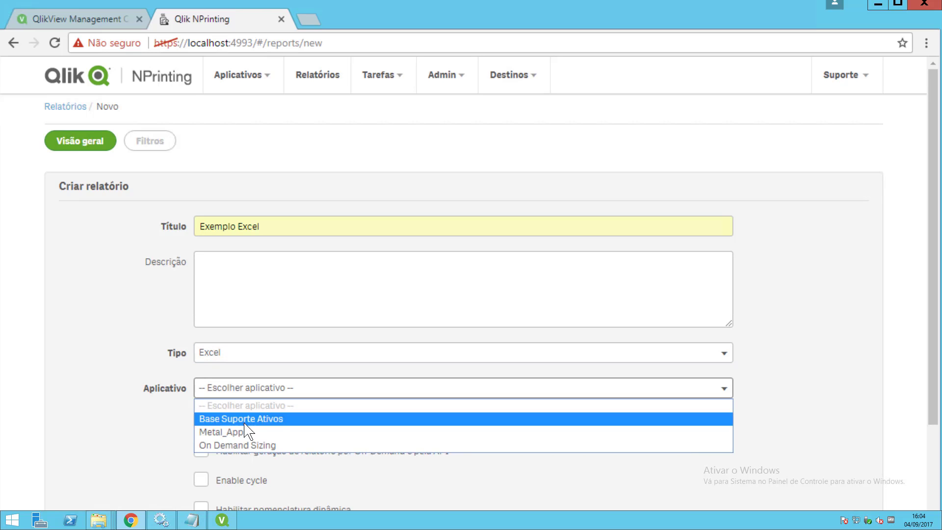
pyautogui.click(248, 433)
# Step: Change the new report's title to Exemplo Excel 2 and create the report with the empty file template
pyautogui.scroll(-3, 131, 401)
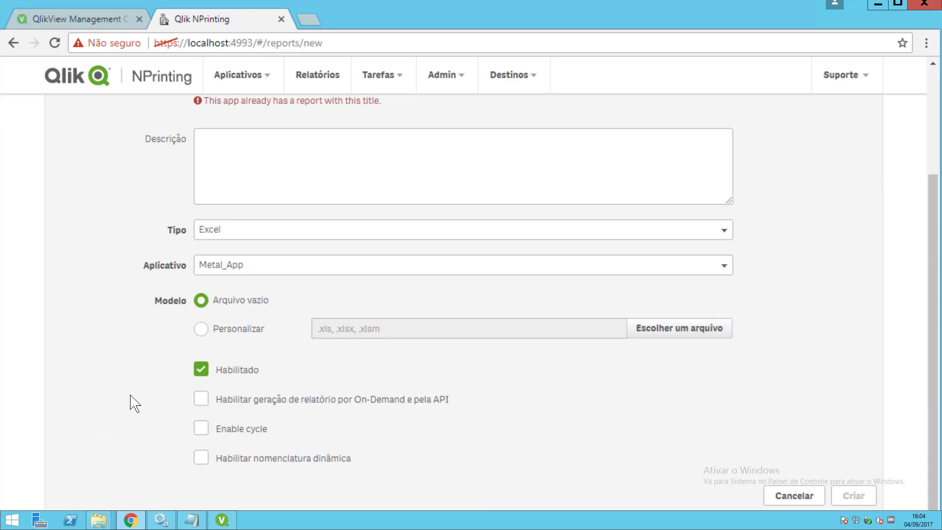
pyautogui.scroll(3, 204, 311)
pyautogui.click(296, 229)
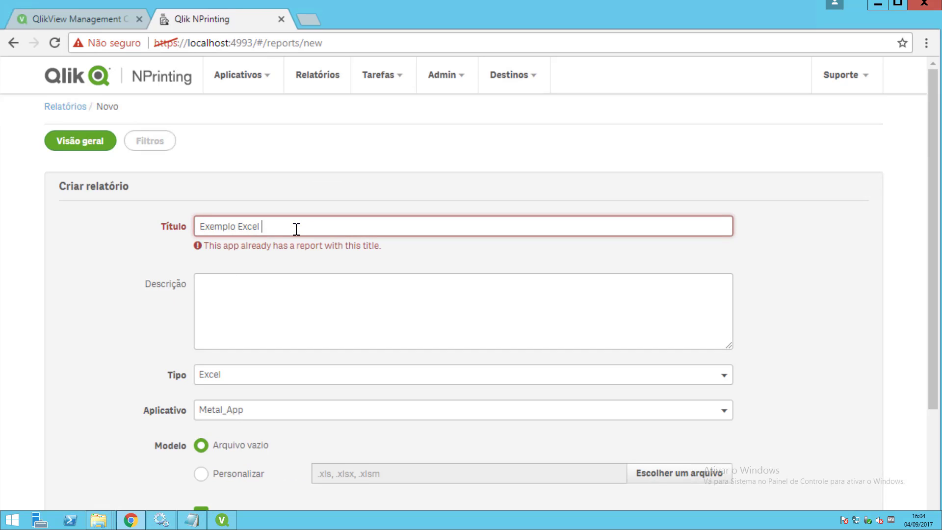
pyautogui.write('2')
pyautogui.click(794, 392)
pyautogui.scroll(-3, 795, 392)
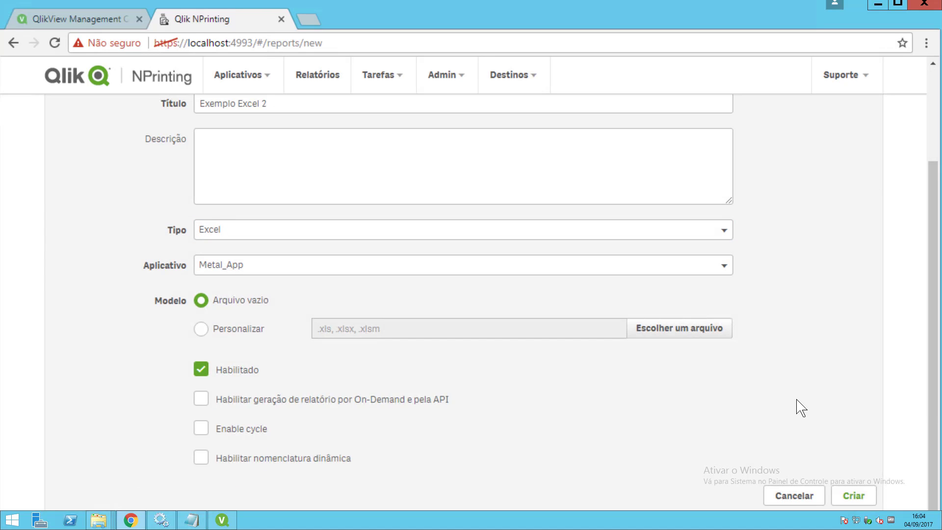
pyautogui.click(853, 495)
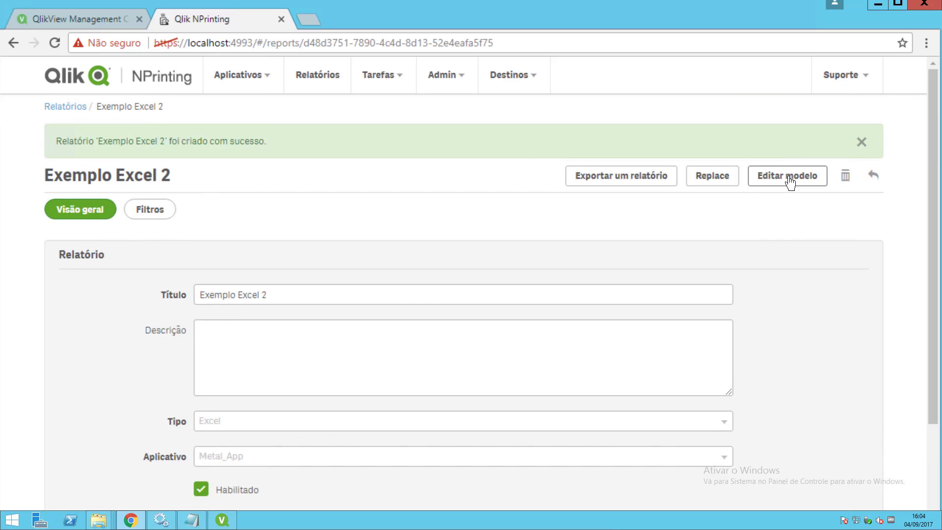
# Step: Open the Exemplo Excel 2 template for editing in Qlik NPrinting Designer and maximize the template editor
pyautogui.click(790, 182)
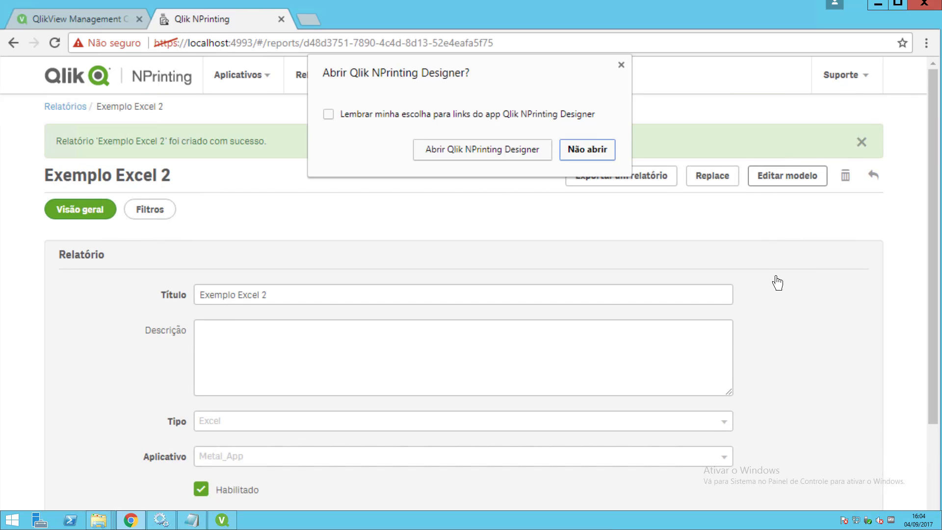
pyautogui.click(481, 154)
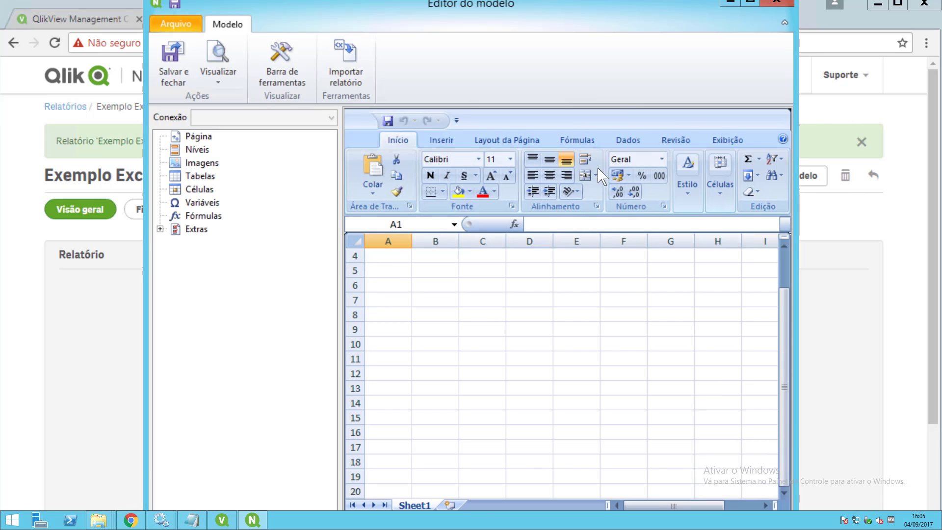
pyautogui.click(751, 4)
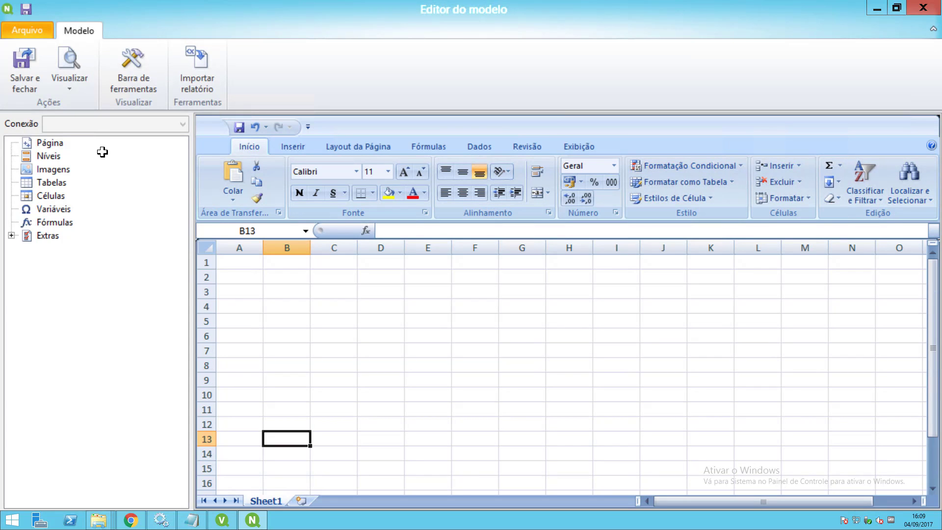
# Step: Open the selection of Metal_Con objects for adding images to the Excel template
pyautogui.click(54, 172)
pyautogui.rightClick(56, 171)
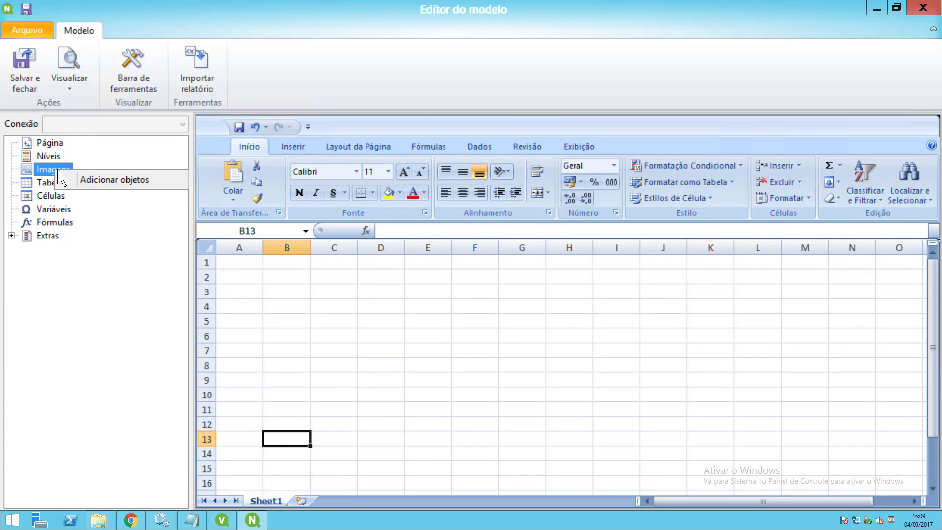
pyautogui.click(106, 182)
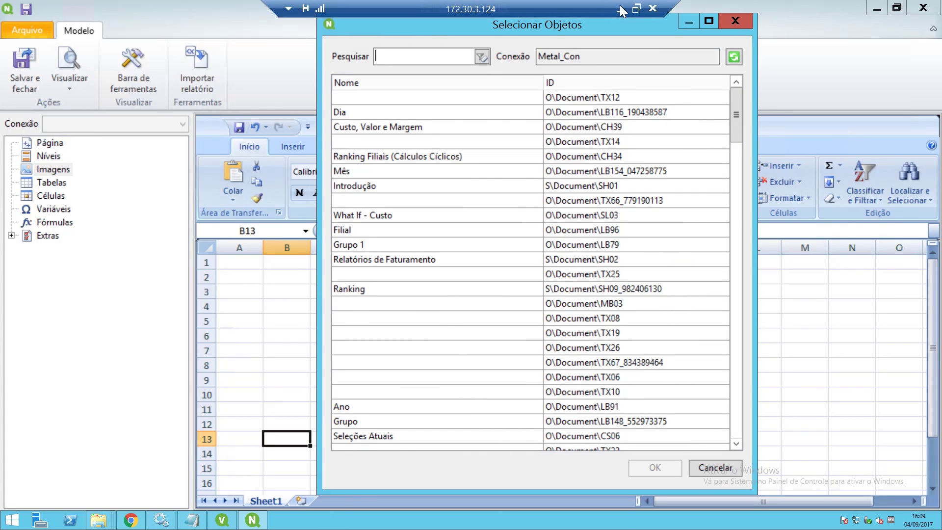
# Step: Switch to the Metal.qvw dashboard in QlikView and look up the object ID of the Ranking Filiais (Drill Down) chart in its properties
pyautogui.click(623, 6)
pyautogui.scroll(-1, 928, 272)
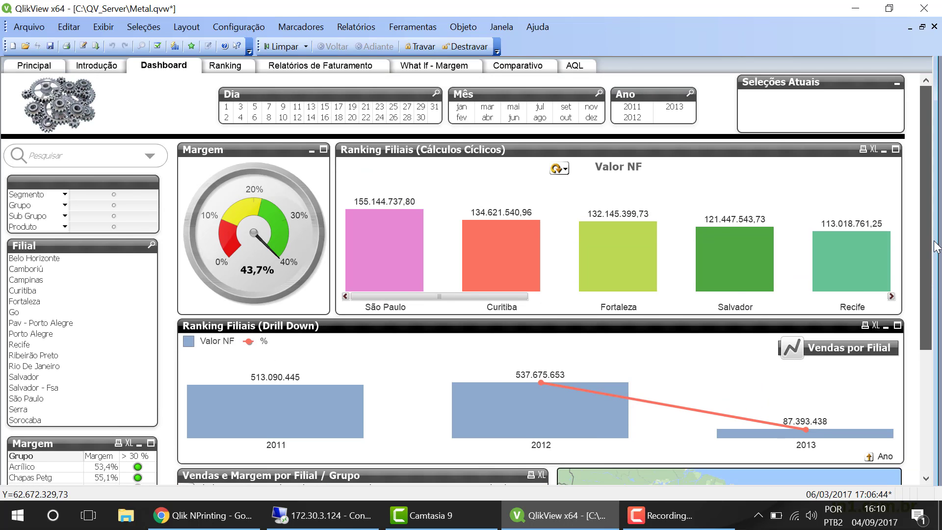
pyautogui.scroll(-5, 937, 285)
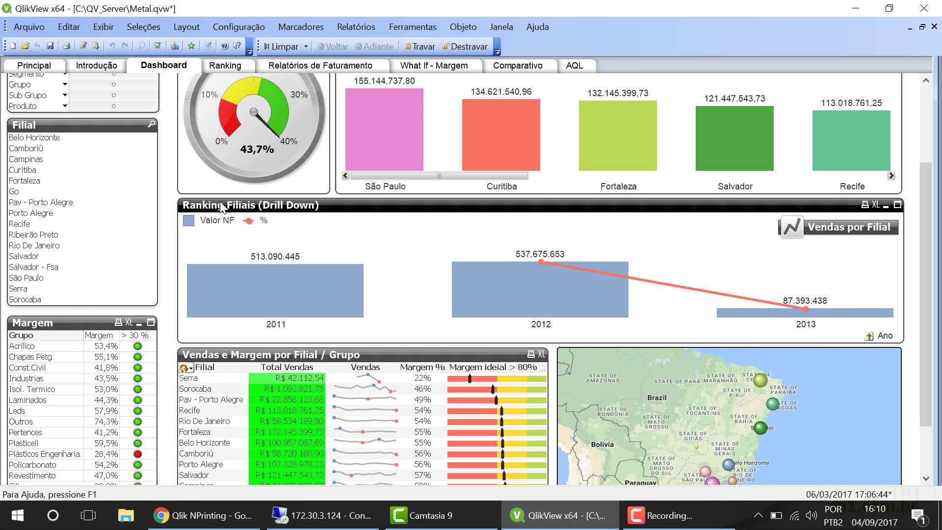
pyautogui.rightClick(384, 237)
pyautogui.click(407, 244)
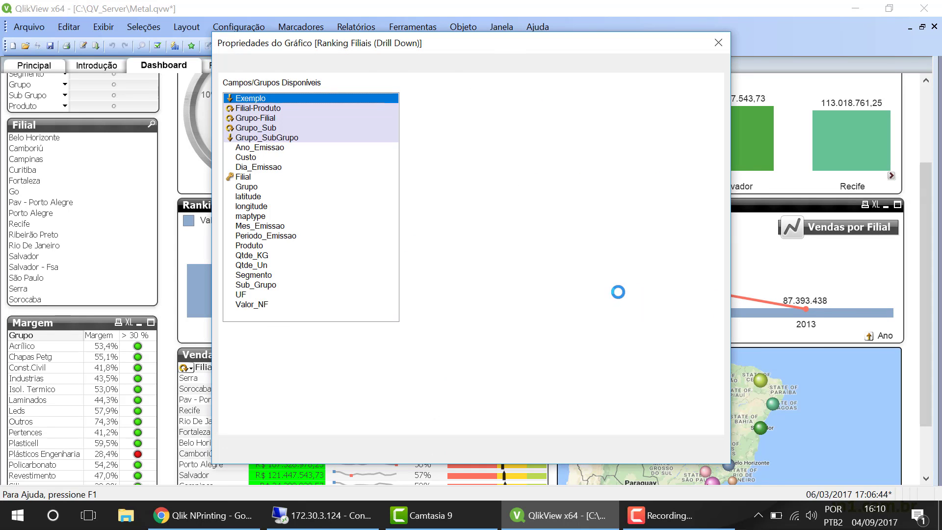
pyautogui.click(232, 66)
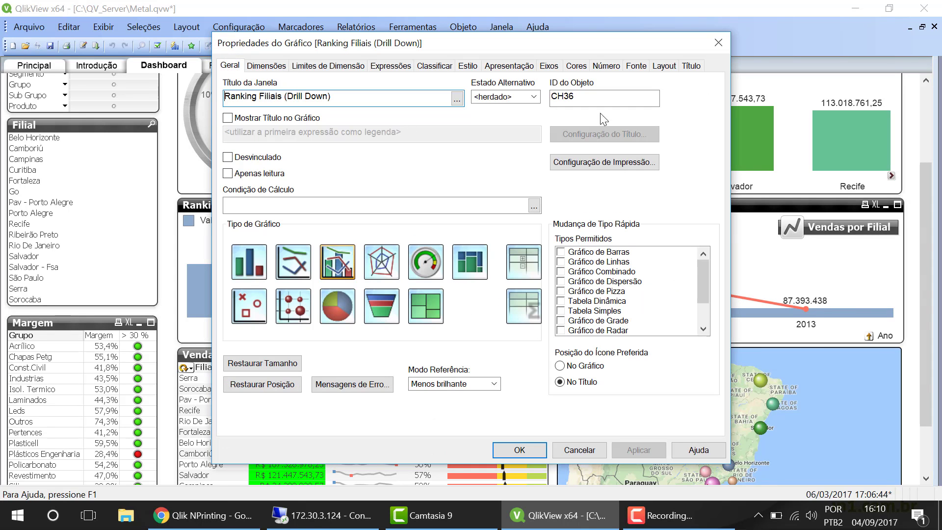
pyautogui.doubleClick(572, 98)
pyautogui.click(584, 454)
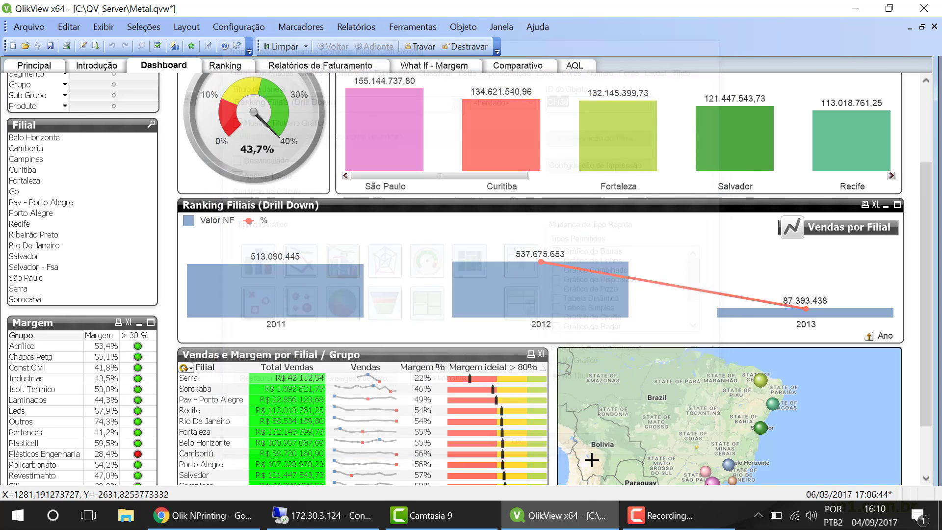
# Step: Return to the remote session, search the objects for "rankin" and add Ranking Filiais (Drill Down), CH36, as a template image
pyautogui.click(318, 518)
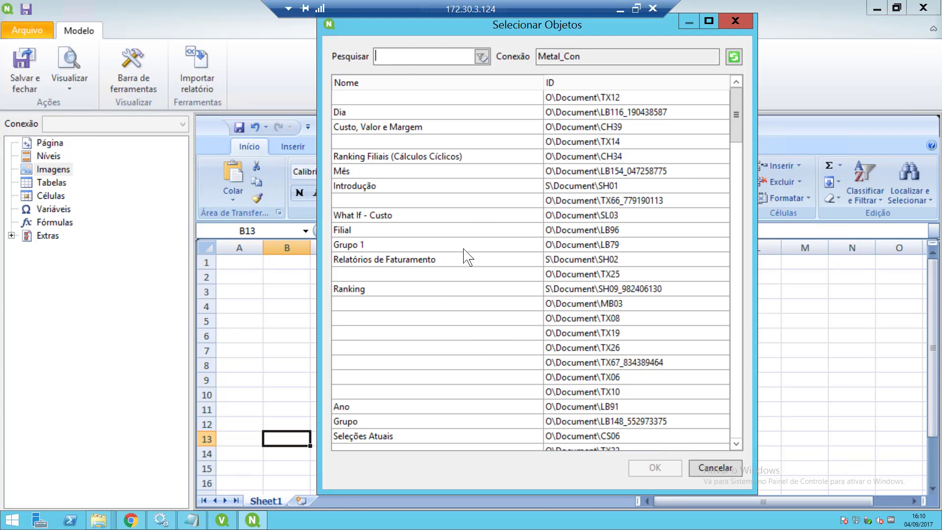
pyautogui.click(411, 62)
pyautogui.write('rankin')
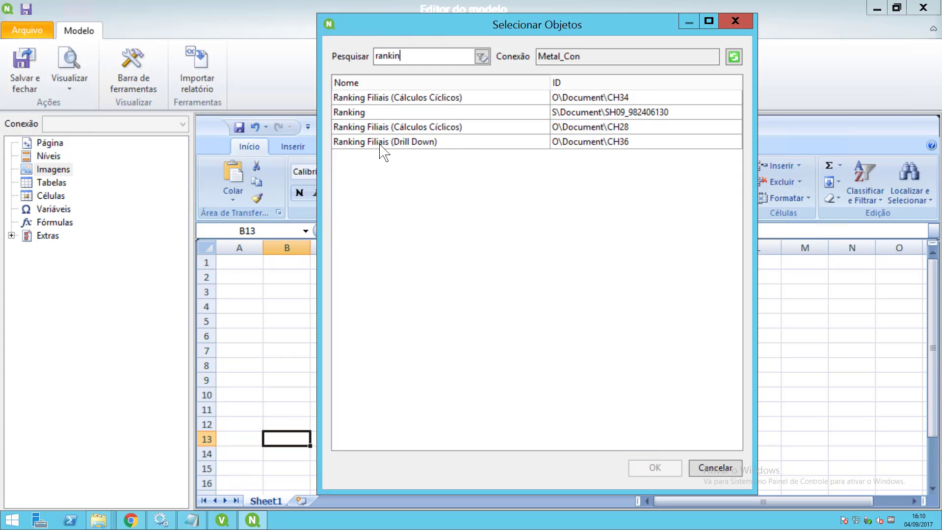
pyautogui.click(622, 147)
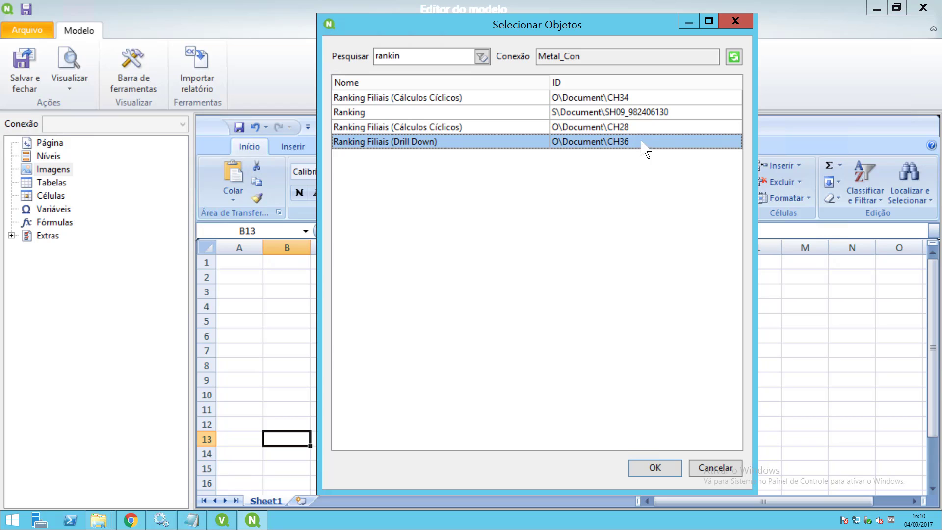
pyautogui.doubleClick(432, 142)
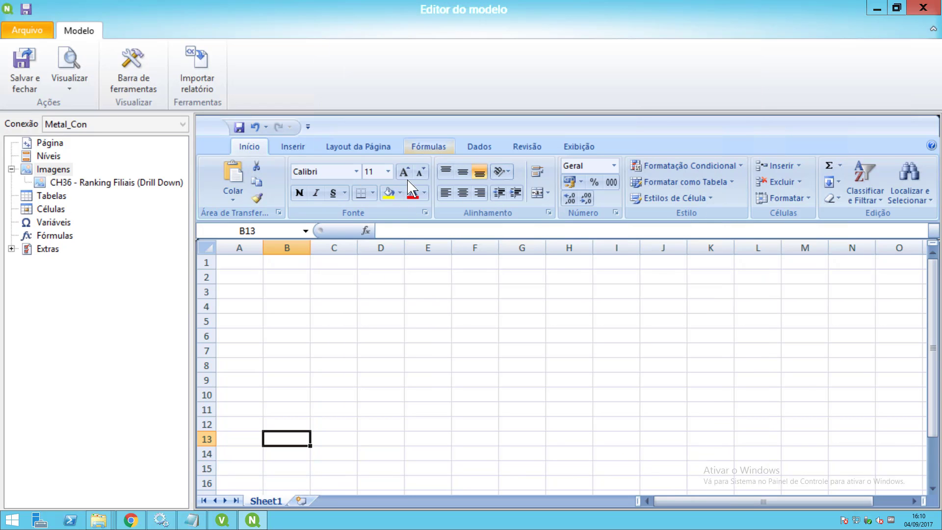
# Step: Search the Metal_Con objects for ch38 and add the Margem chart to the template's images
pyautogui.rightClick(69, 172)
pyautogui.click(114, 179)
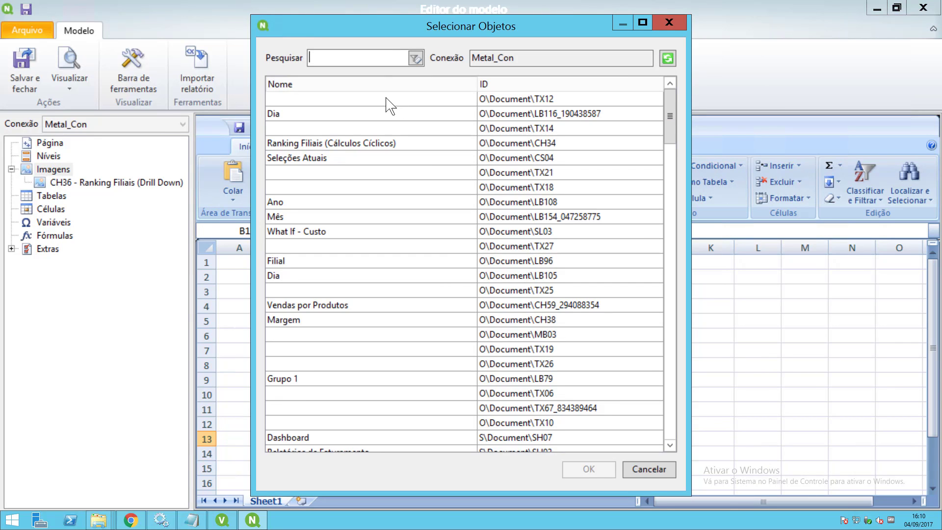
pyautogui.write('ch38')
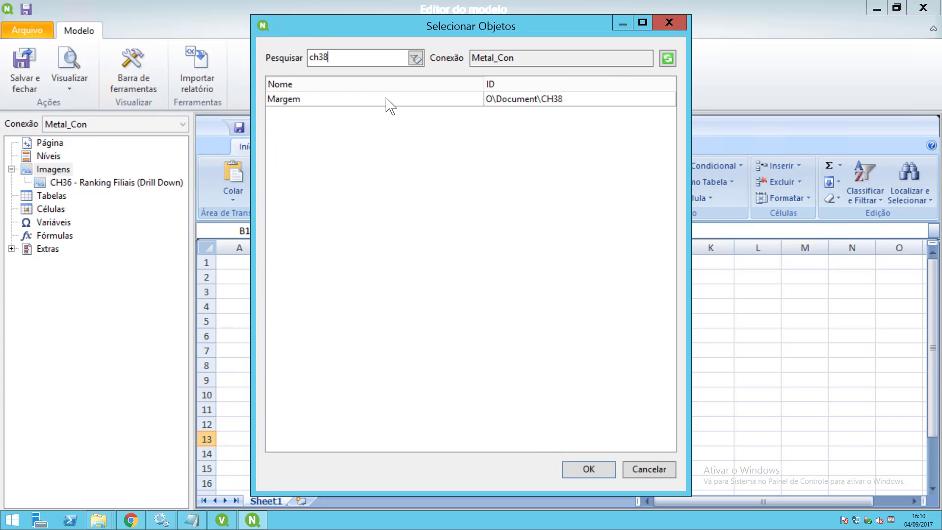
pyautogui.doubleClick(569, 100)
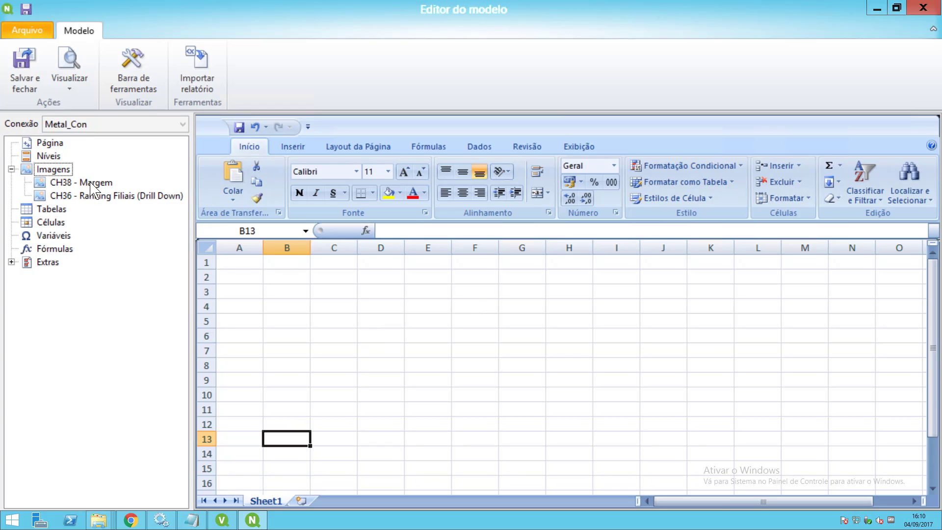
# Step: Place the CH36 image tag in cell C4 and the CH38 tag in the sheet, moving CH38 to C9
pyautogui.moveTo(94, 186); pyautogui.dragTo(381, 423)
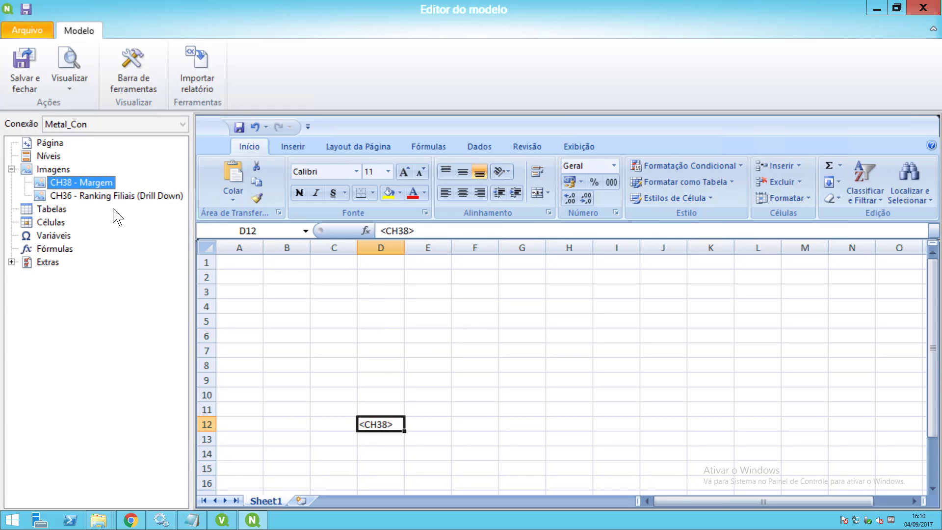
pyautogui.moveTo(89, 201); pyautogui.dragTo(336, 320)
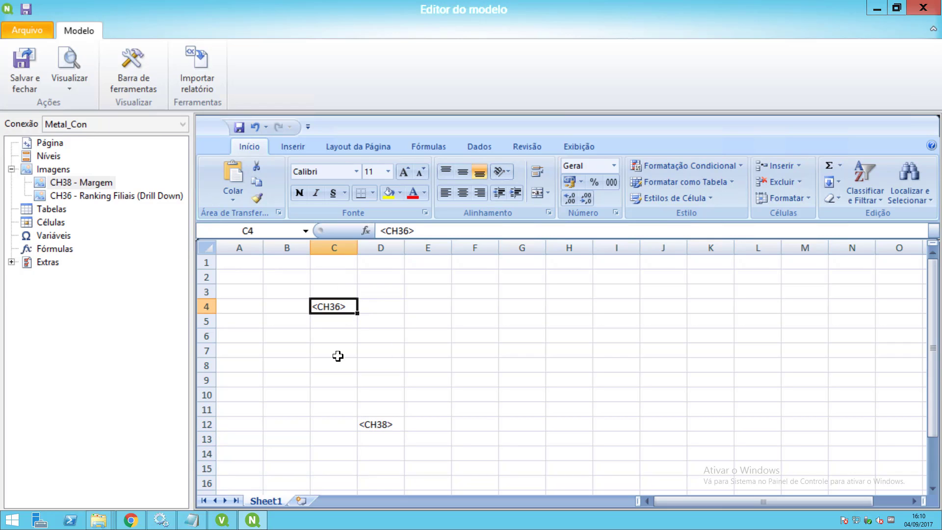
pyautogui.click(381, 424)
pyautogui.moveTo(388, 431); pyautogui.dragTo(363, 387)
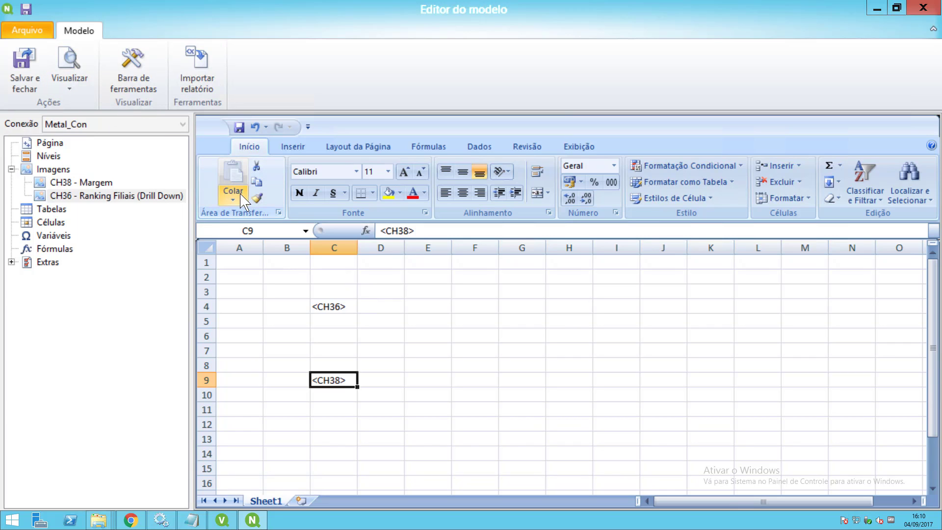
# Step: Add a page to the current sheet based on the Filial field
pyautogui.click(57, 146)
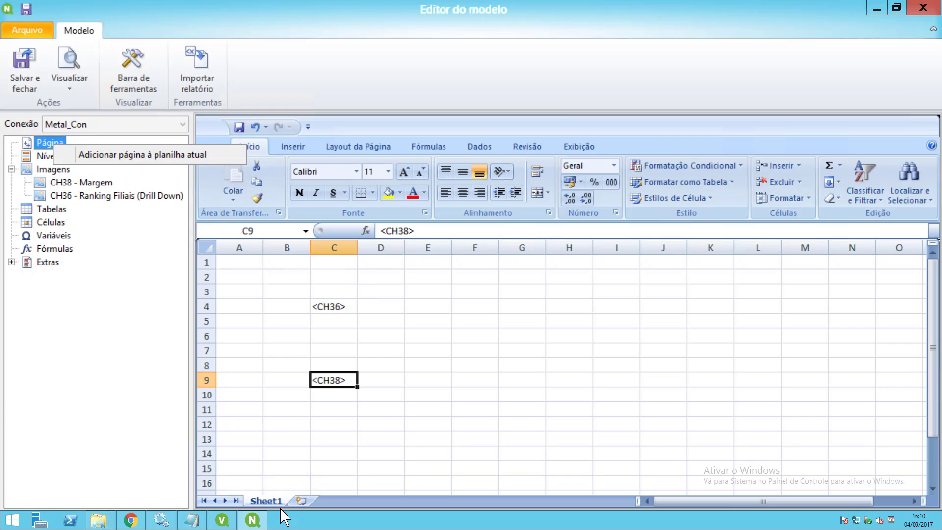
pyautogui.doubleClick(125, 147)
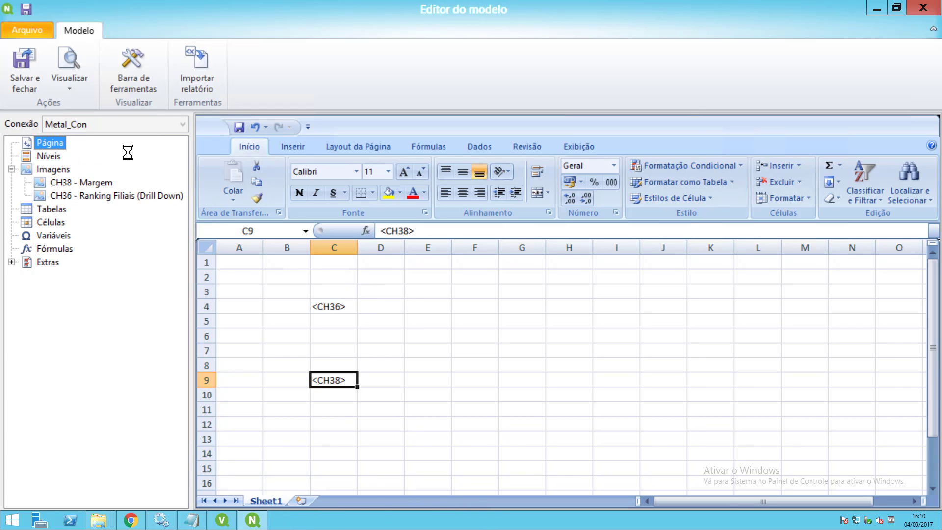
pyautogui.write('fili')
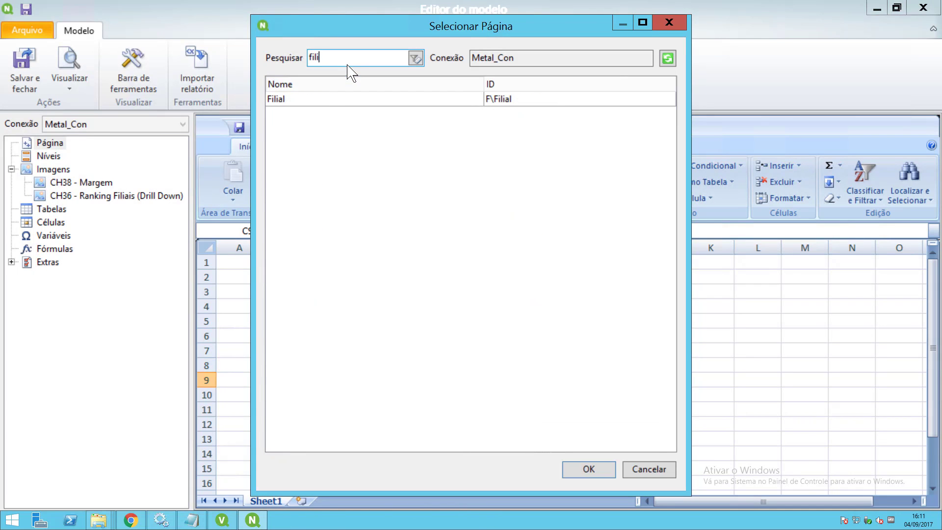
pyautogui.write('al')
pyautogui.doubleClick(330, 98)
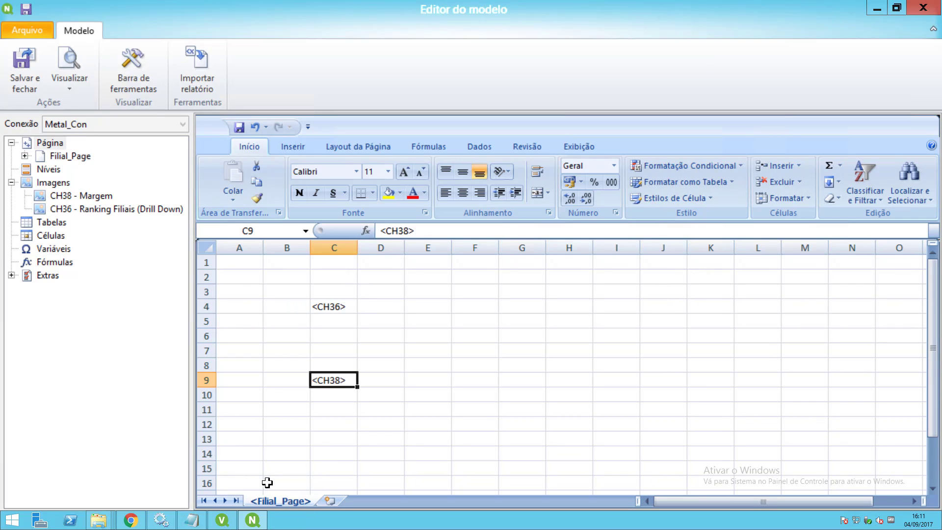
# Step: Search the available levels for "ano" and add the Ano_Emissao field as a level
pyautogui.rightClick(49, 169)
pyautogui.click(93, 178)
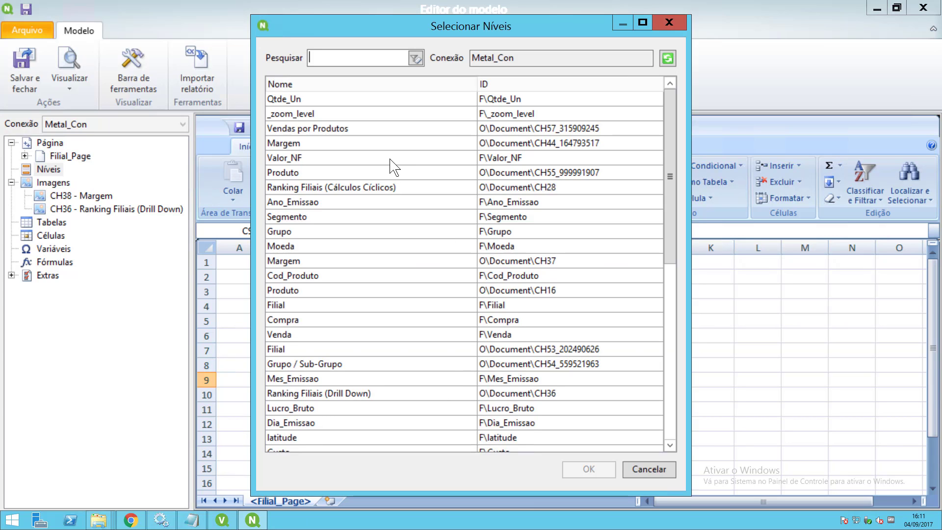
pyautogui.write('ano')
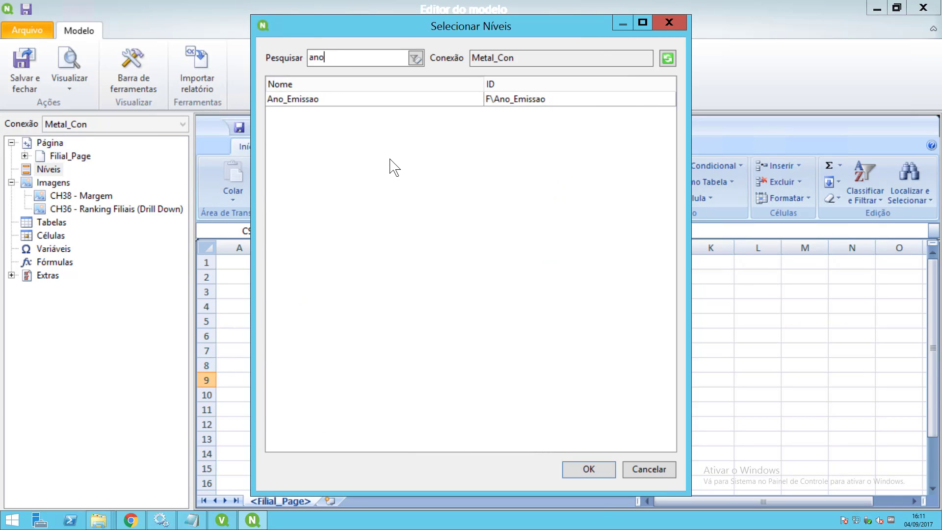
pyautogui.doubleClick(313, 99)
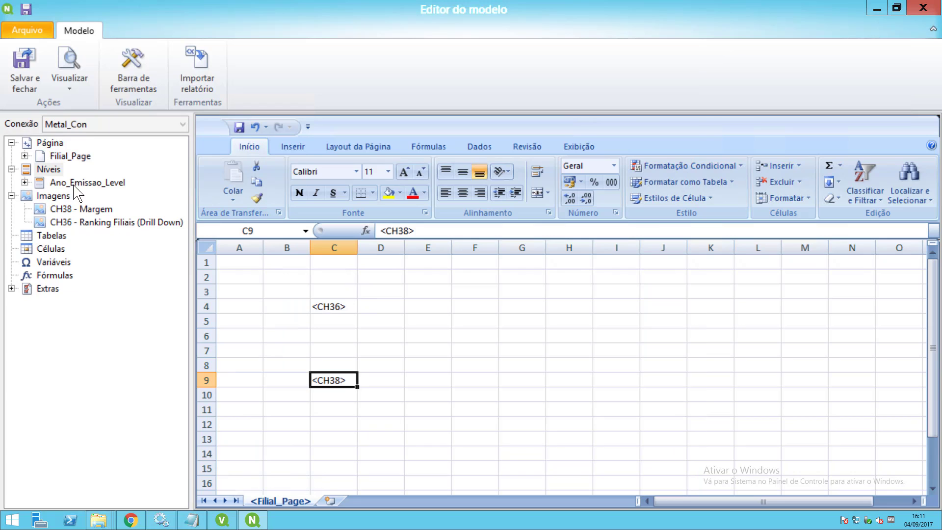
# Step: Insert the Ano_Emissao level tags in C8 and C12 so that they enclose the CH38 tag, moved to C11
pyautogui.moveTo(259, 274); pyautogui.dragTo(335, 420)
pyautogui.click(333, 387)
pyautogui.click(336, 434)
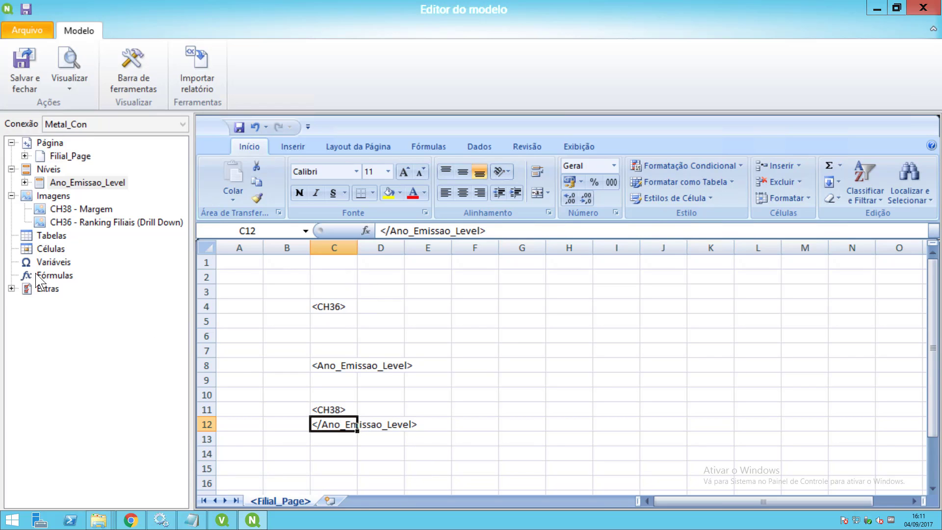
# Step: Search the connection's variables for "va" and add vAno to the template's variables
pyautogui.click(57, 264)
pyautogui.rightClick(57, 265)
pyautogui.click(93, 275)
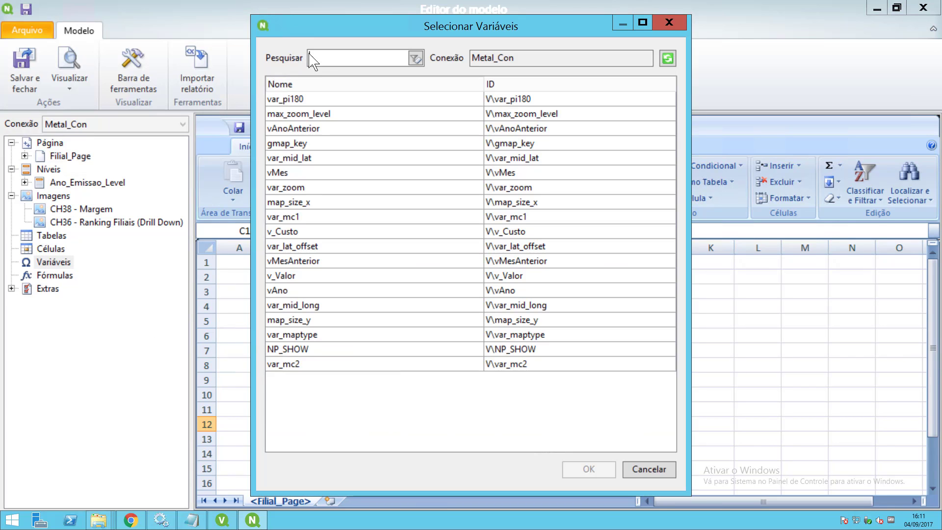
pyautogui.write('c')
pyautogui.press('BackSpace')
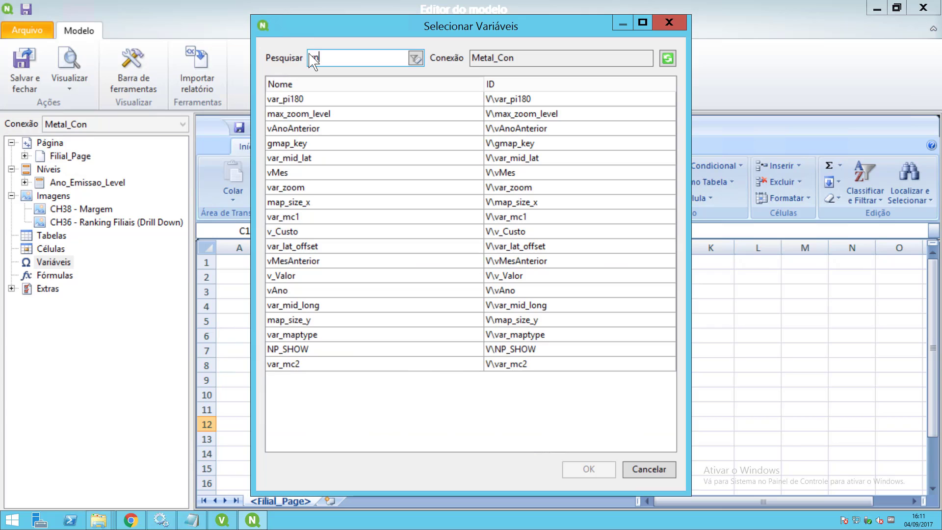
pyautogui.write('va')
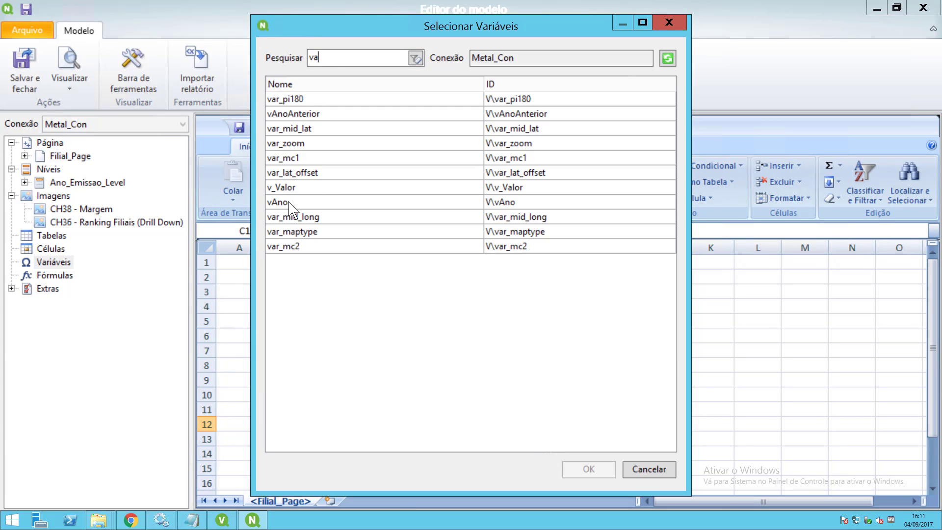
pyautogui.doubleClick(290, 202)
# Step: Place the vAno tag in cell C10 above the CH38 tag and format it in red bold text
pyautogui.moveTo(63, 276); pyautogui.dragTo(337, 397)
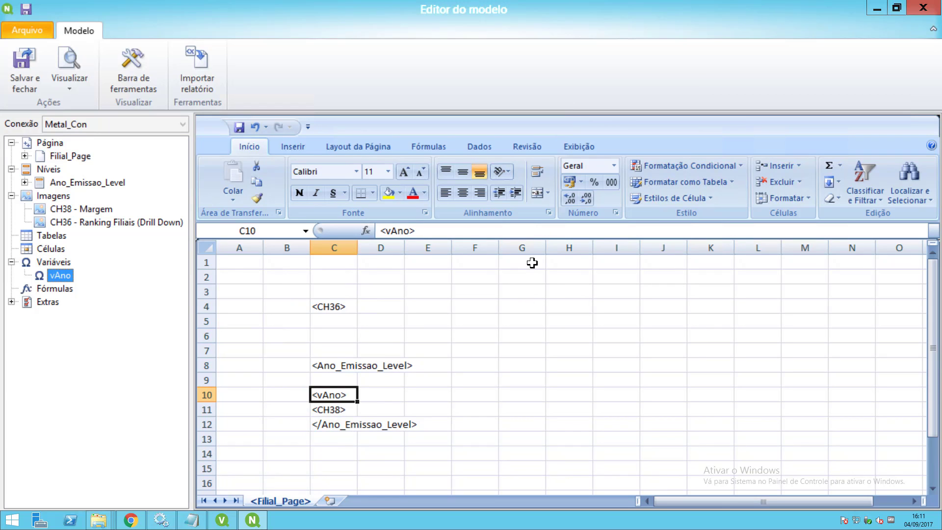
pyautogui.click(412, 193)
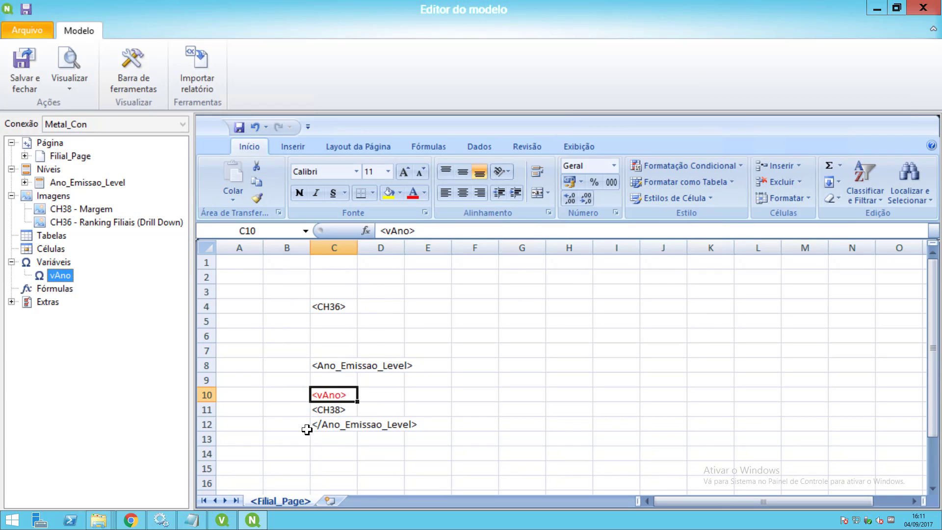
pyautogui.click(299, 192)
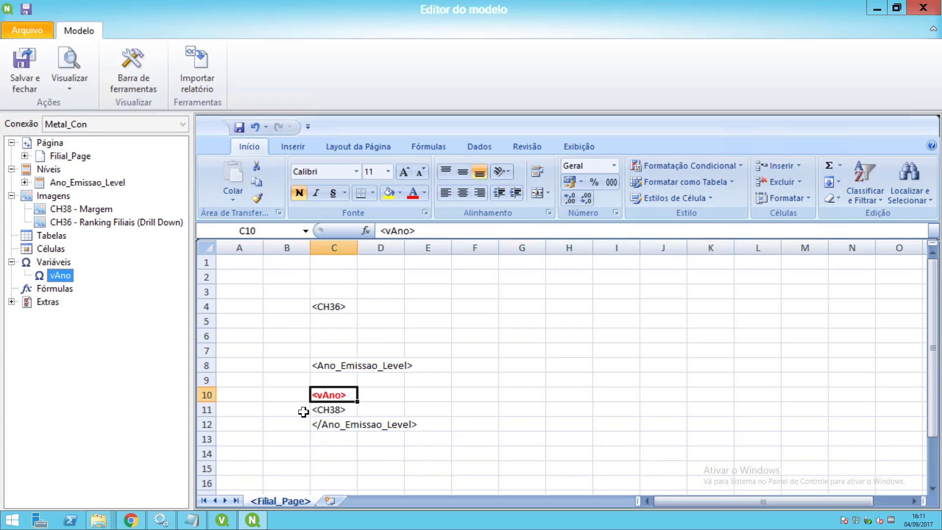
# Step: Add a formula on the Metal_Con connection with the expression =SUM(Valor_NF), leaving its name and description empty
pyautogui.rightClick(60, 290)
pyautogui.click(90, 300)
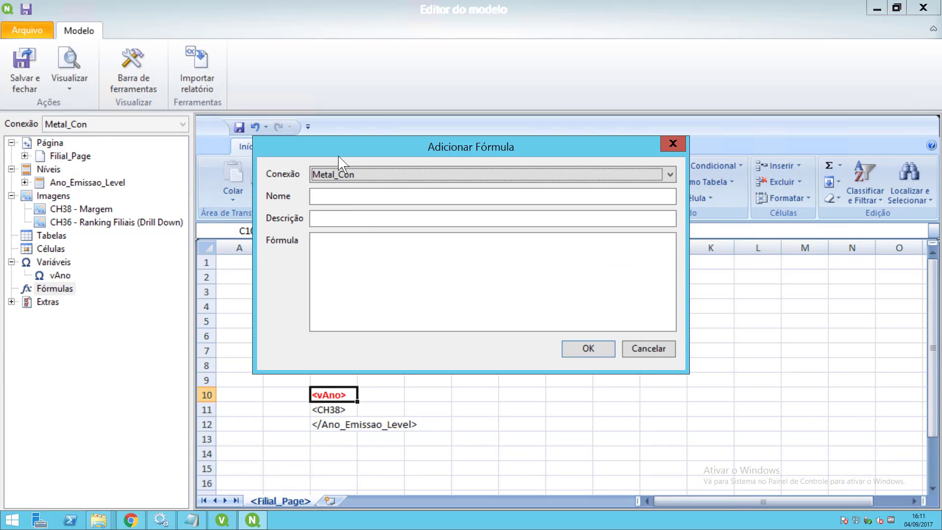
pyautogui.click(340, 265)
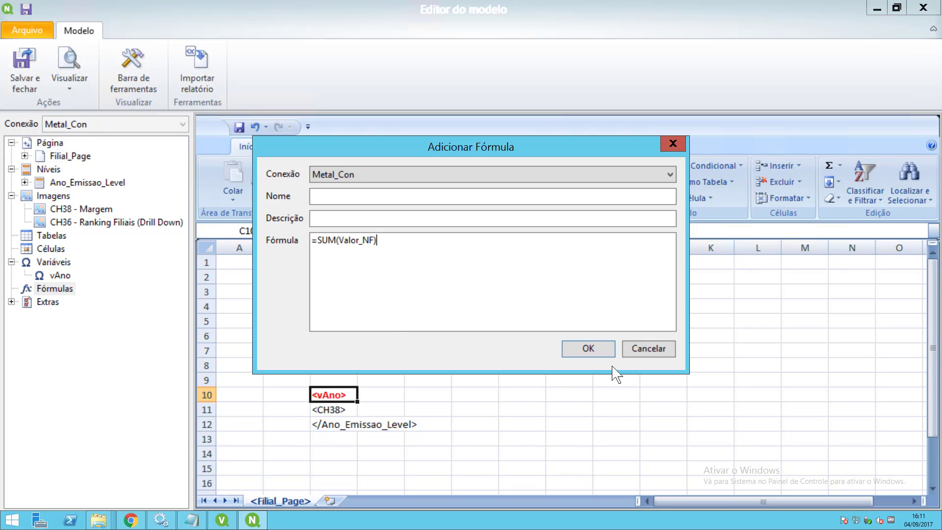
pyautogui.click(600, 351)
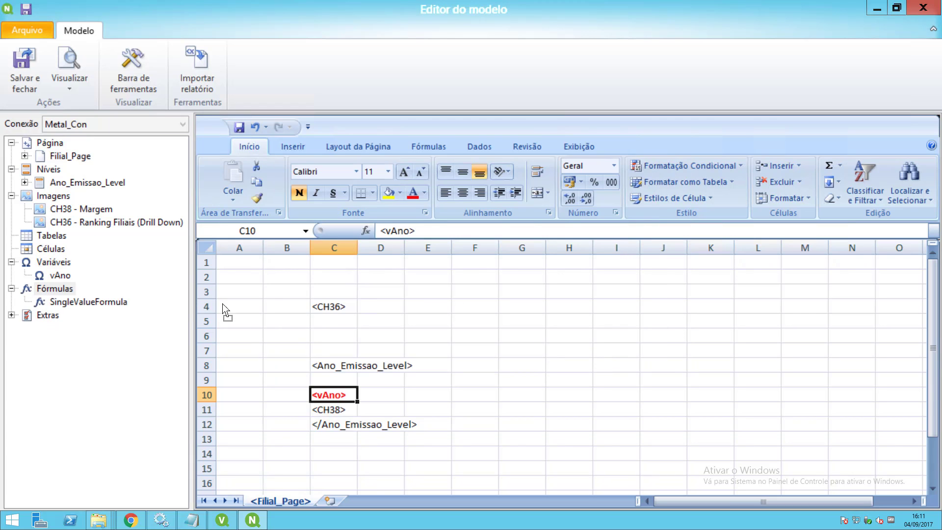
# Step: Place the SingleValueFormula tag in cell D1 and enter the label "Valor Vendas:" in C1
pyautogui.moveTo(223, 305); pyautogui.dragTo(436, 248)
pyautogui.click(326, 264)
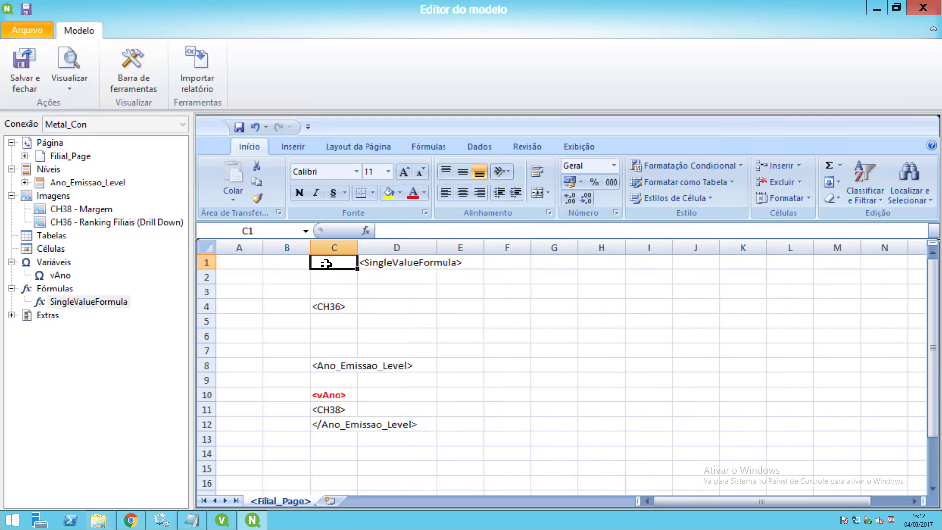
pyautogui.write('Valo')
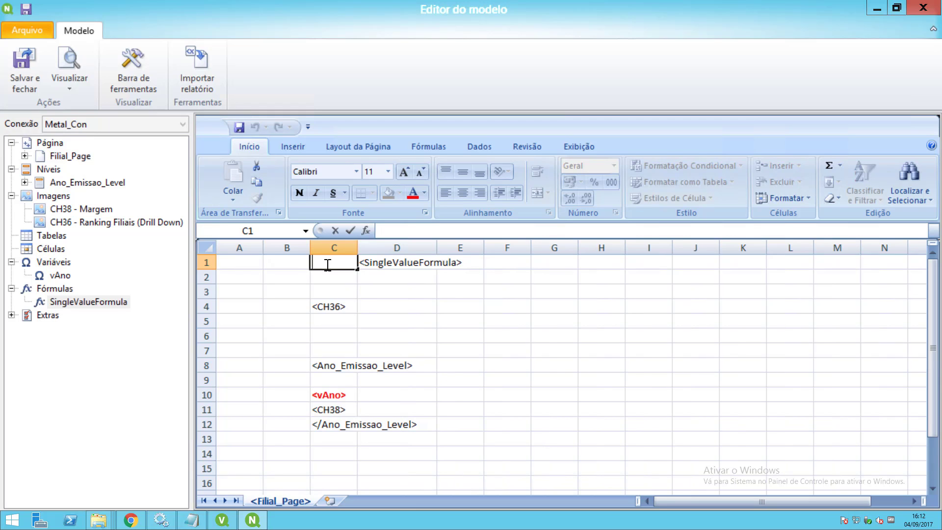
pyautogui.write('r Ve')
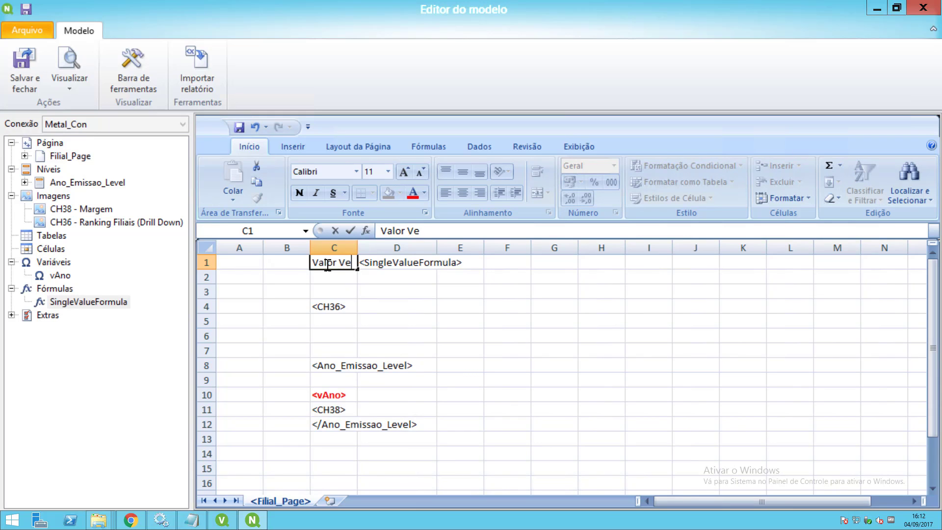
pyautogui.write('ndas')
pyautogui.press('Return')
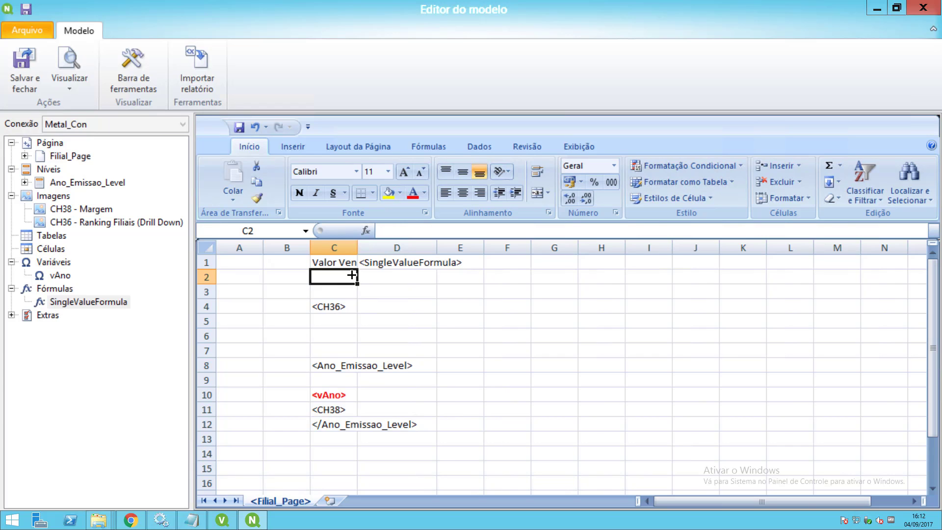
# Step: Widen columns C and D to fit their contents and apply the accounting currency format to D1
pyautogui.moveTo(391, 252); pyautogui.dragTo(399, 249)
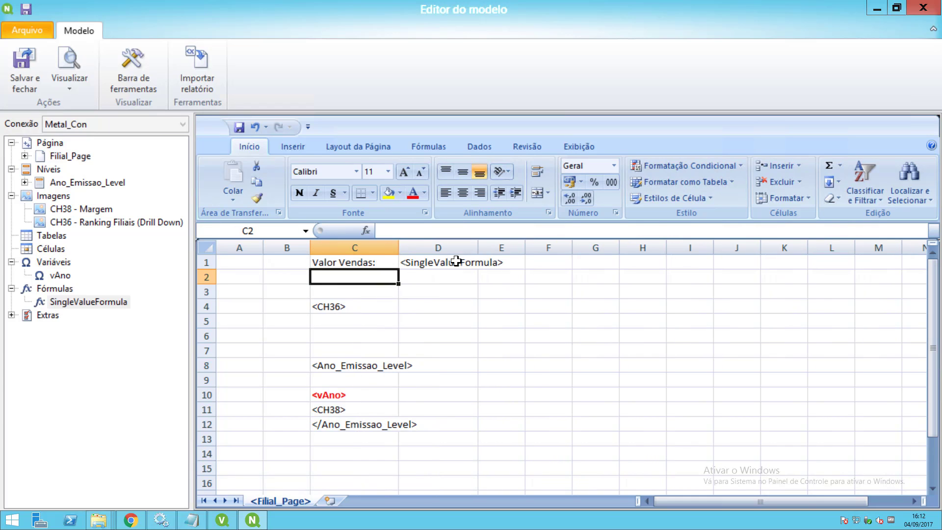
pyautogui.click(488, 261)
pyautogui.moveTo(484, 246); pyautogui.dragTo(534, 249)
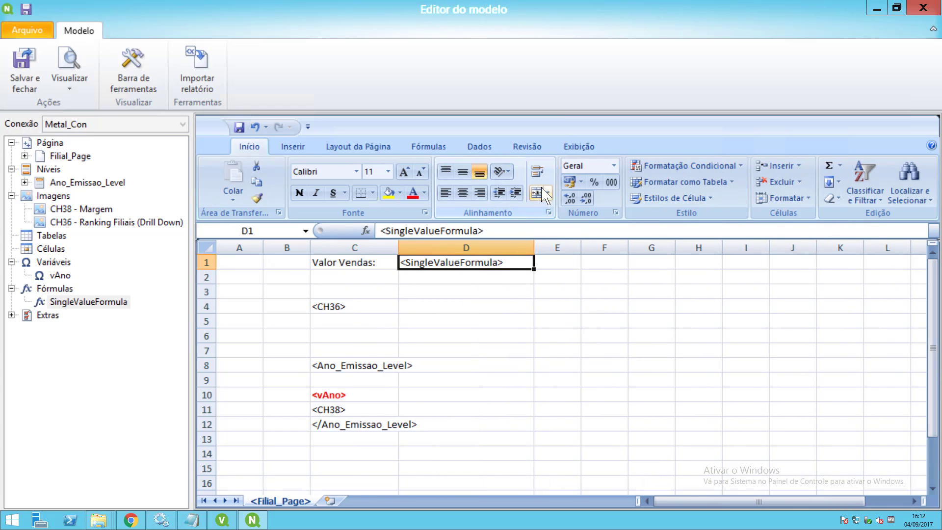
pyautogui.click(570, 185)
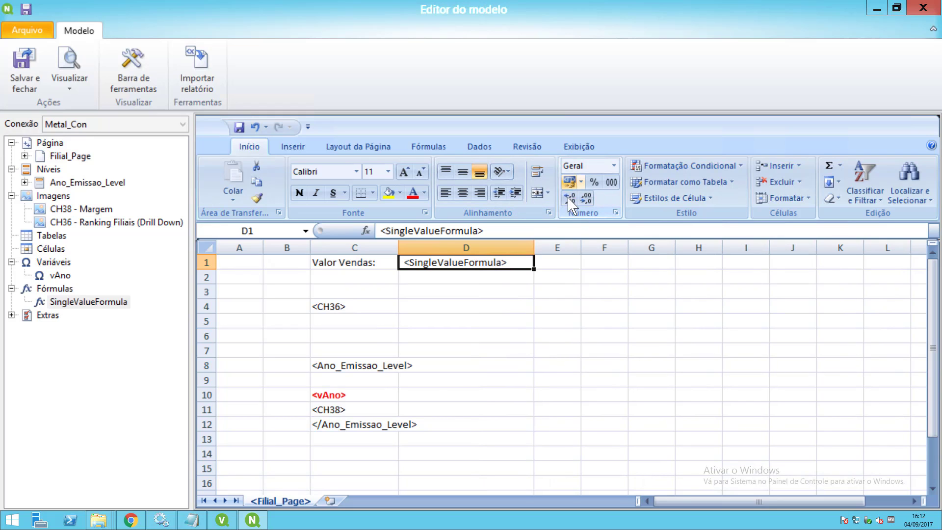
pyautogui.click(459, 382)
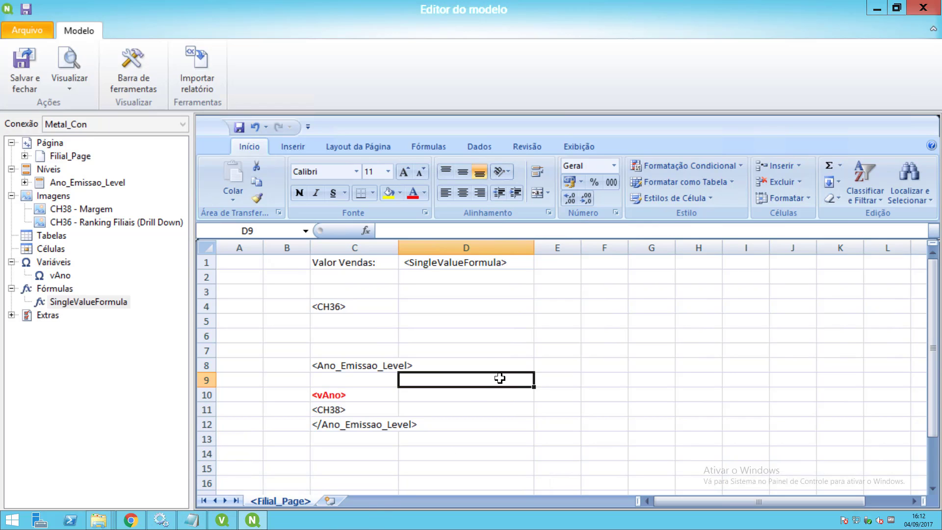
# Step: Preview the report in Excel and examine the sales value, Ranking Filiais chart and yearly margin tables on the Belo Horizonte sheet
pyautogui.click(72, 58)
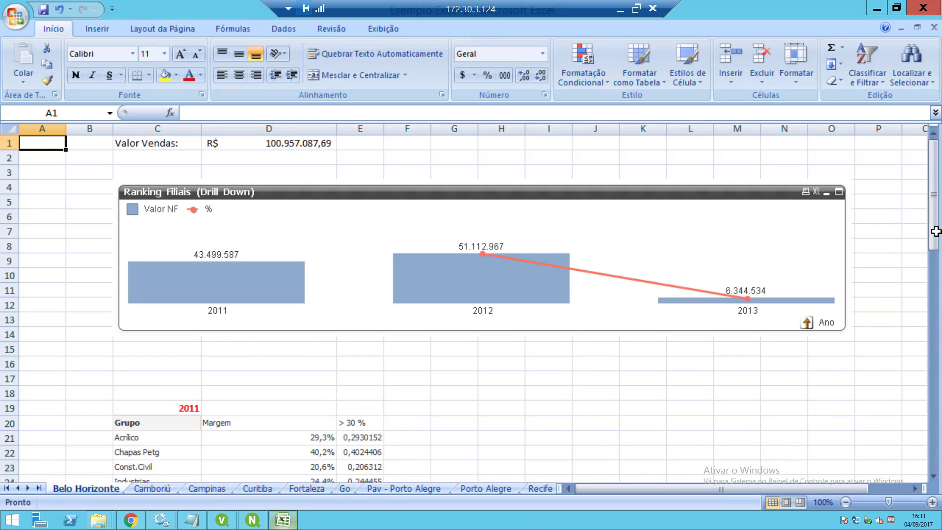
pyautogui.click(865, 202)
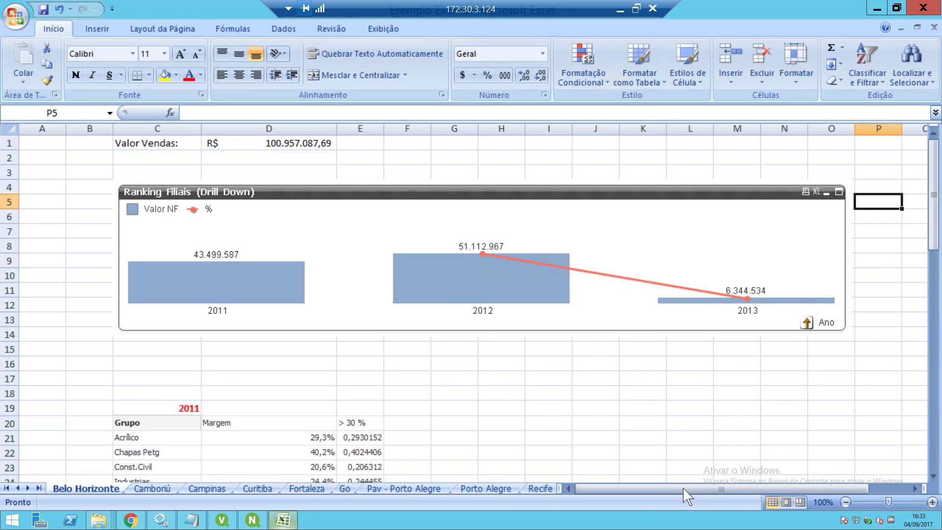
pyautogui.scroll(-2, 464, 439)
pyautogui.scroll(2, 477, 434)
pyautogui.click(164, 148)
pyautogui.click(273, 148)
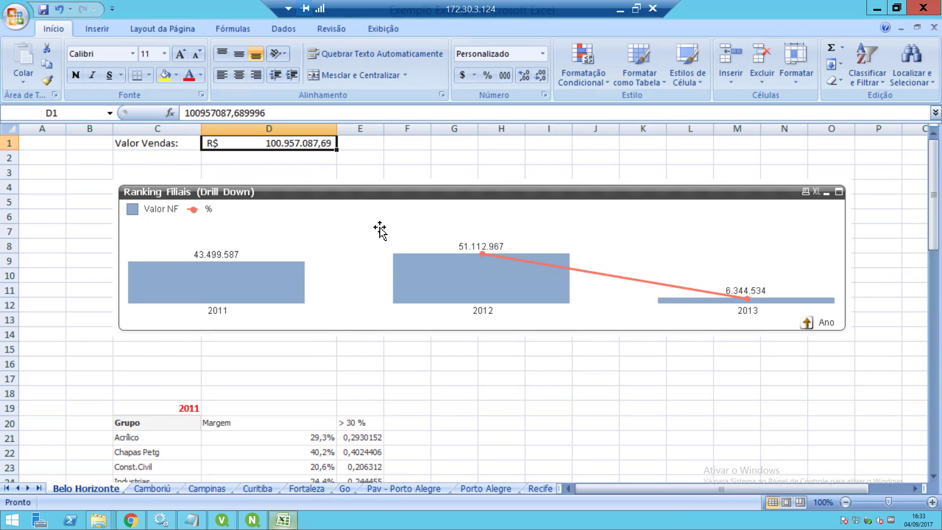
pyautogui.click(378, 248)
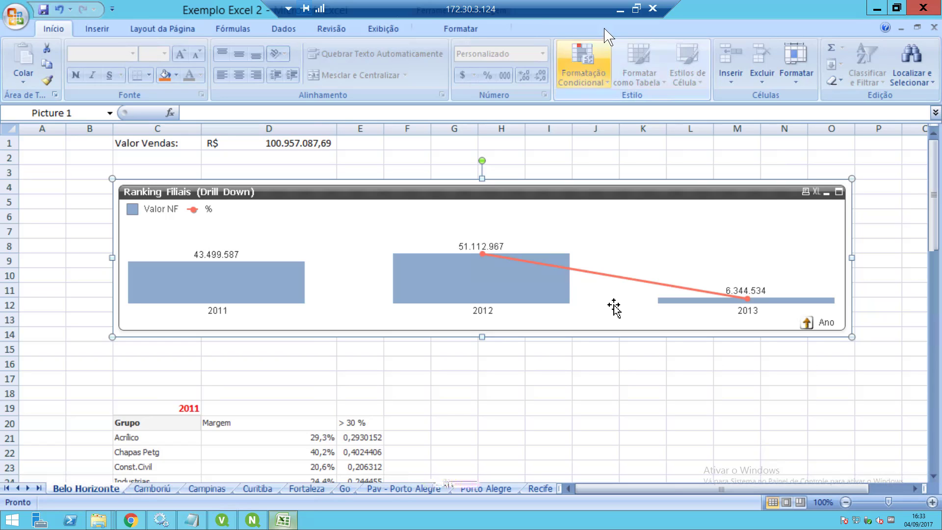
# Step: Switch to the NPrinting web console in Chrome, maximize its window and open the list of publish tasks
pyautogui.click(130, 520)
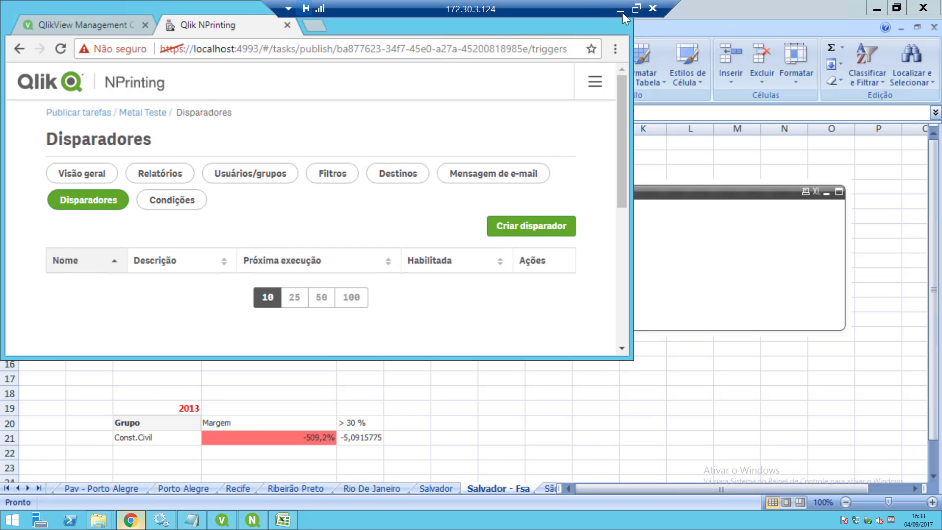
pyautogui.moveTo(264, 2); pyautogui.dragTo(314, 61)
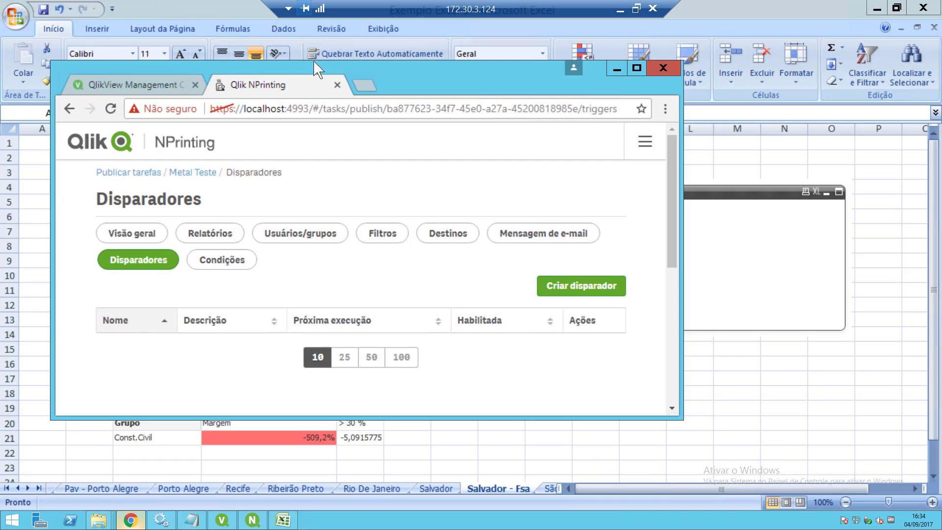
pyautogui.click(631, 70)
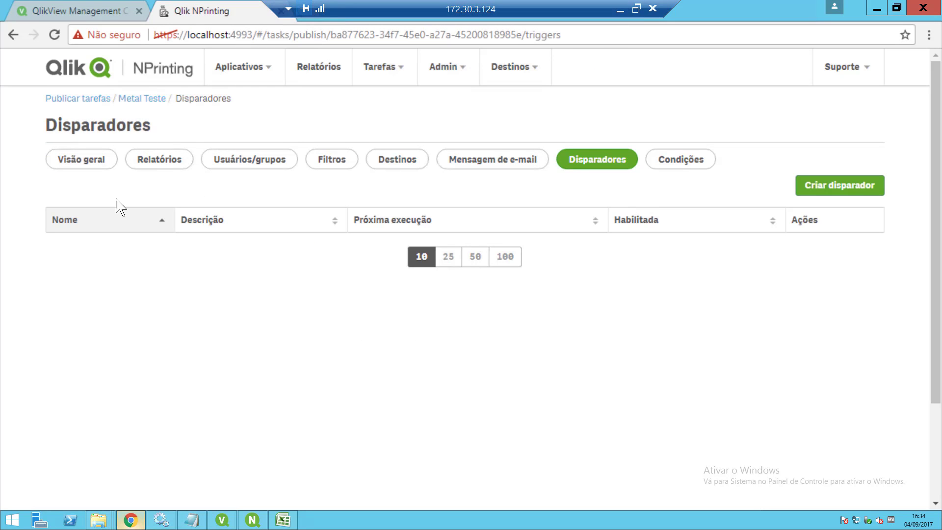
pyautogui.click(382, 66)
pyautogui.click(400, 101)
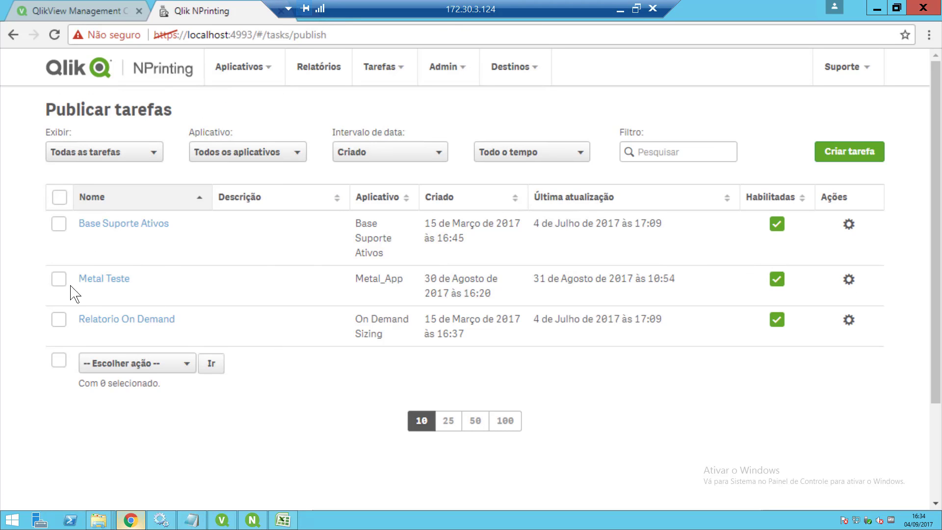
# Step: Open the Metal Teste publish task and examine its overview settings
pyautogui.click(108, 284)
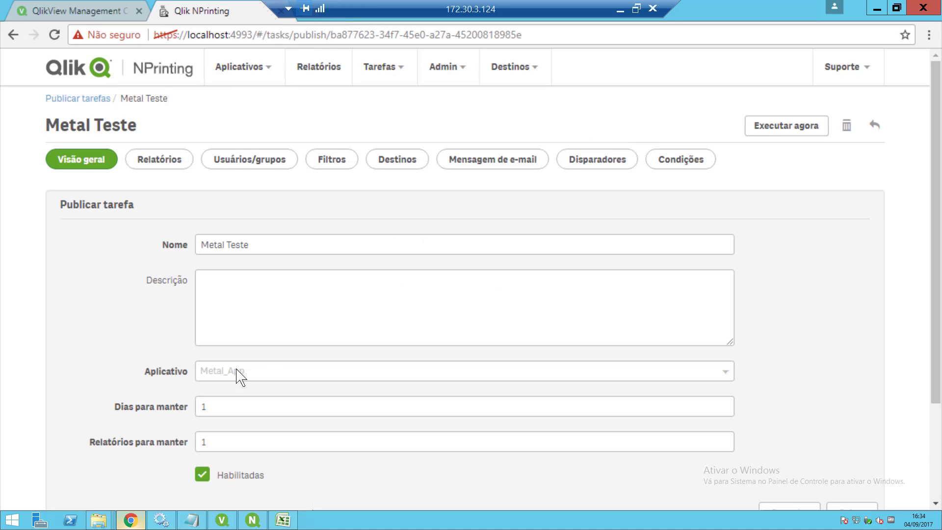
pyautogui.scroll(-3, 269, 368)
pyautogui.scroll(3, 265, 328)
pyautogui.scroll(-3, 316, 323)
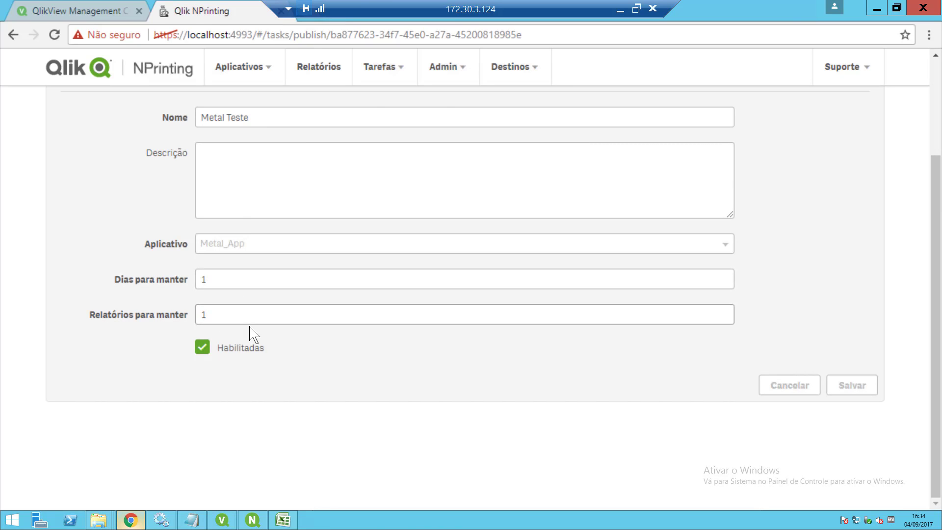
pyautogui.scroll(3, 249, 333)
# Step: Open Relatorio_Metal among the task's reports for editing and review its settings and the available output formats
pyautogui.click(170, 169)
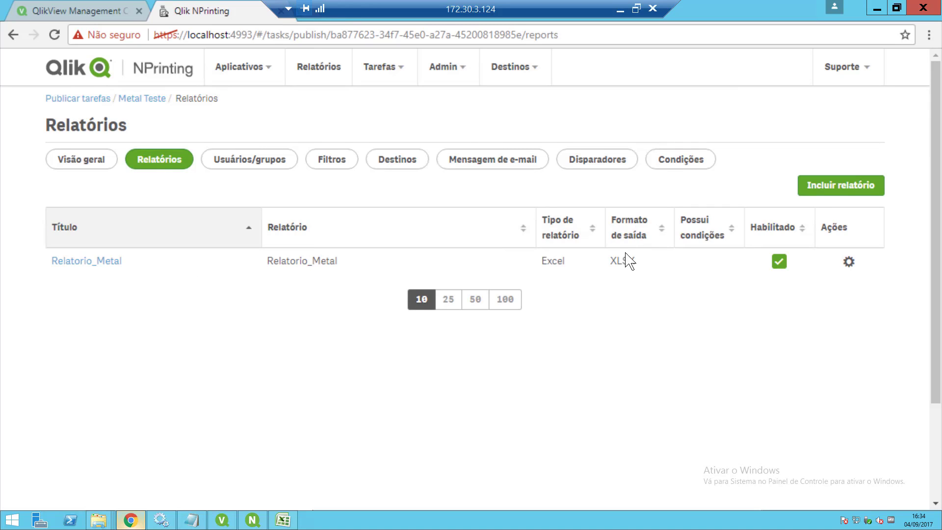
pyautogui.click(848, 261)
pyautogui.click(828, 286)
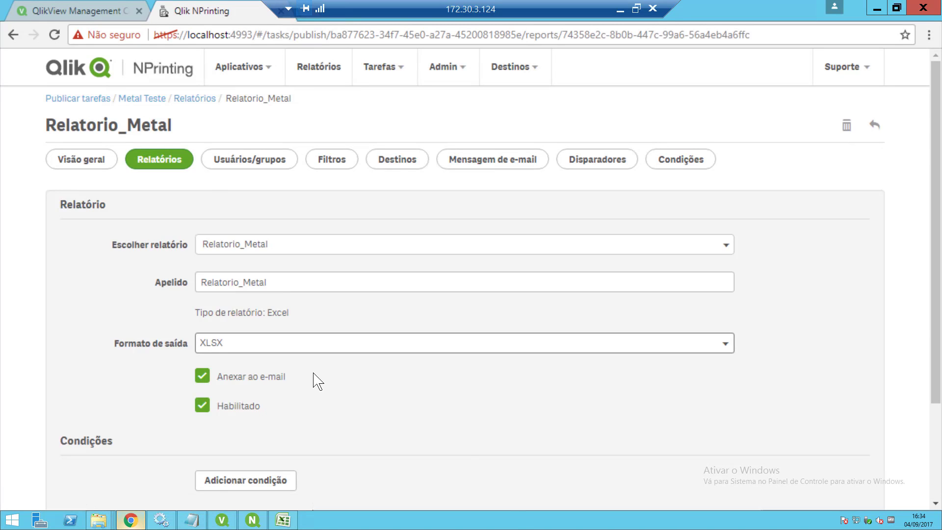
pyautogui.scroll(-1, 313, 380)
pyautogui.scroll(1, 425, 397)
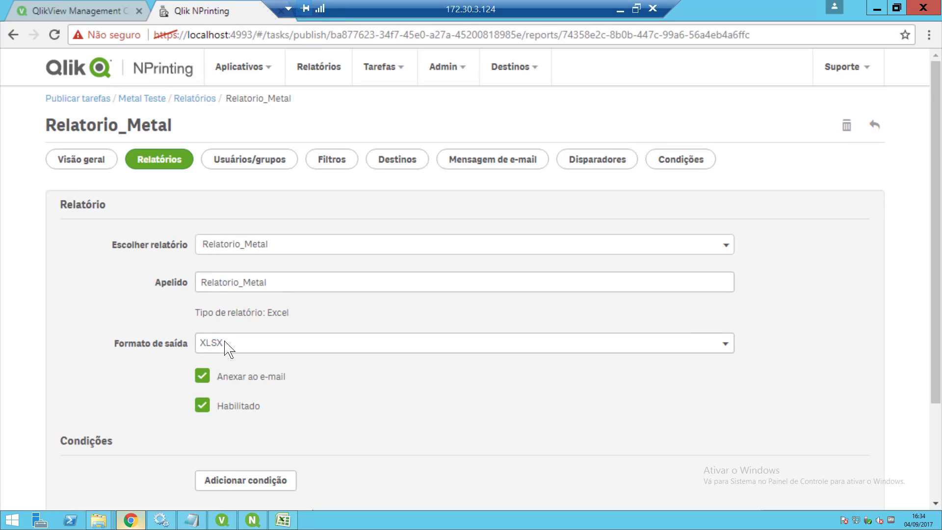
pyautogui.click(248, 346)
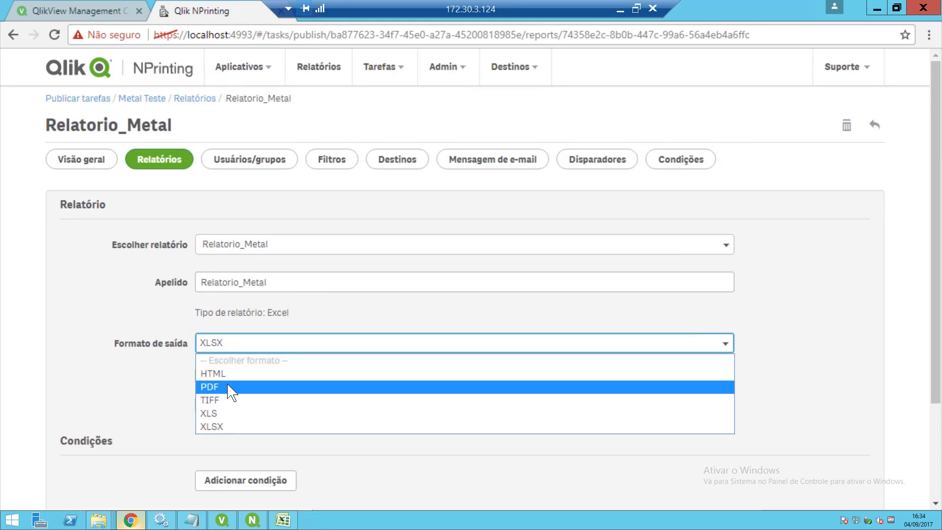
pyautogui.click(365, 462)
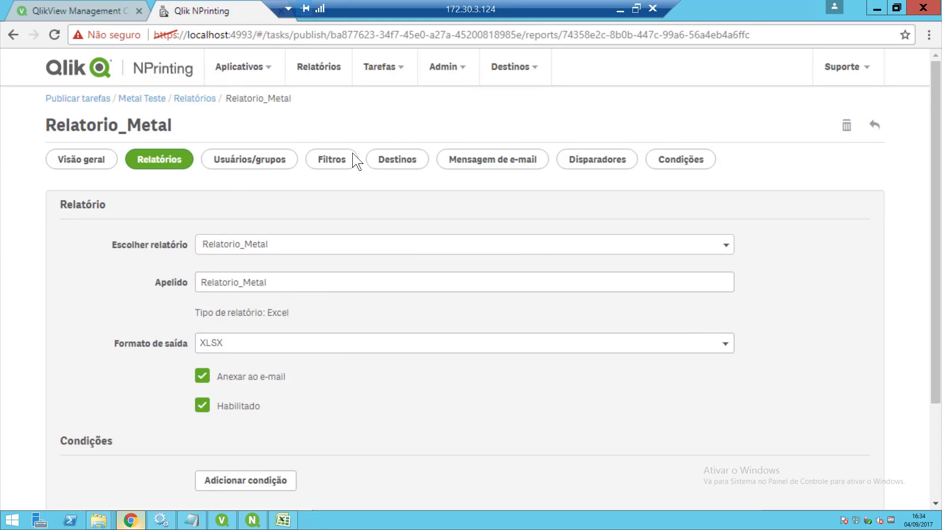
# Step: Review the Metal Teste task's filters, its users and groups, and its delivery destinations
pyautogui.click(333, 166)
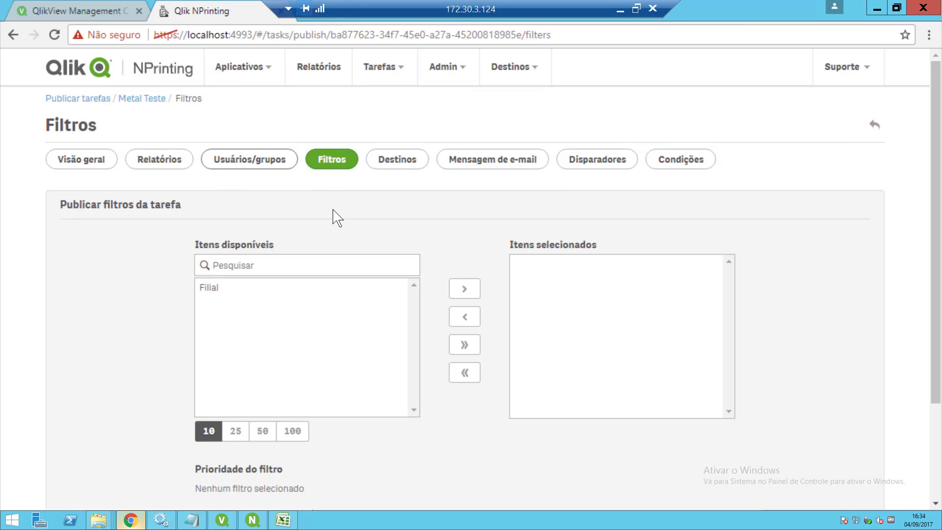
pyautogui.click(243, 158)
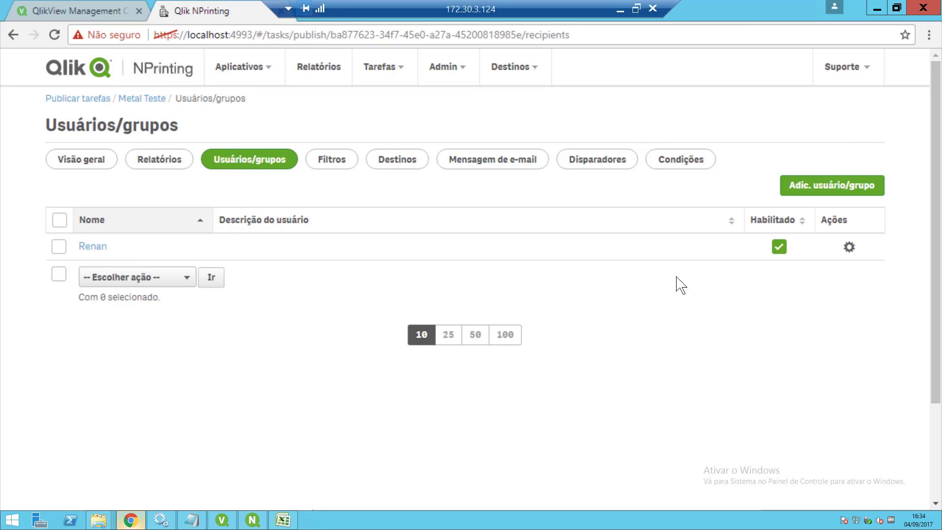
pyautogui.click(346, 164)
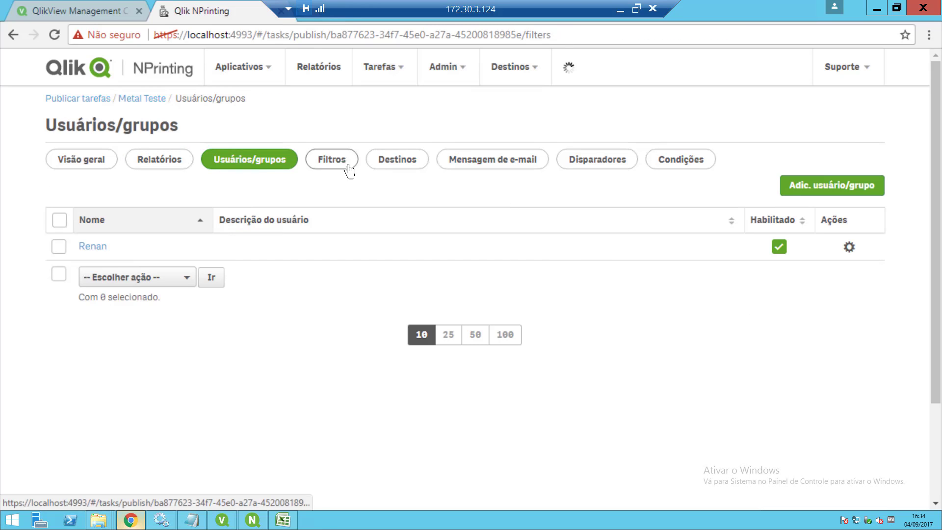
pyautogui.scroll(-2, 349, 362)
pyautogui.scroll(2, 416, 178)
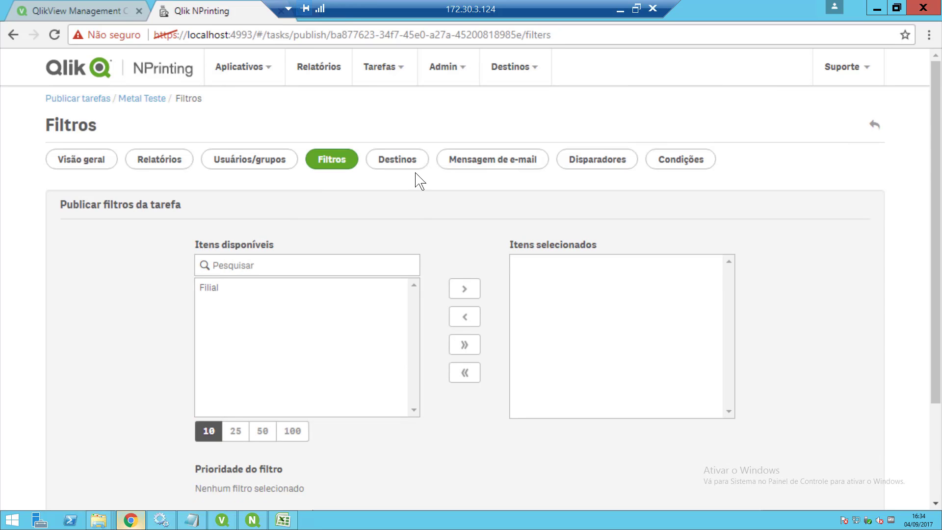
pyautogui.click(405, 164)
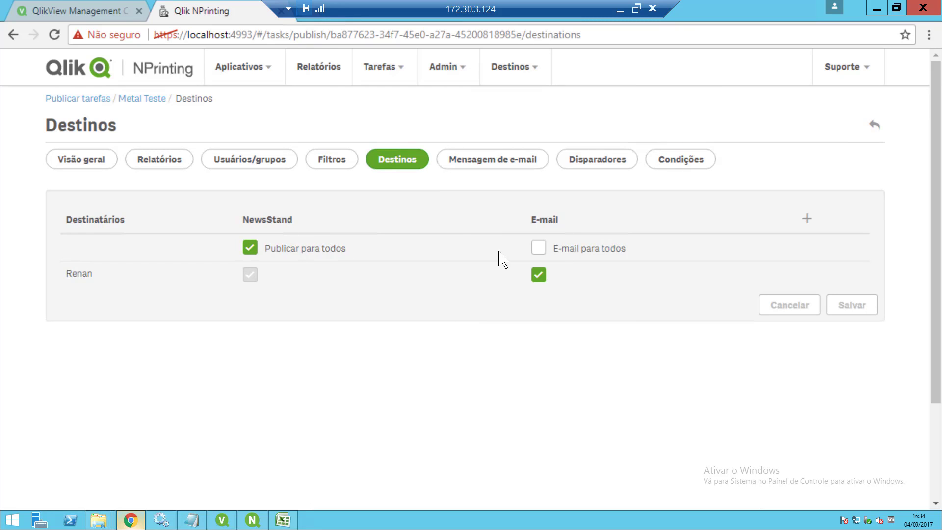
# Step: Examine the task's e-mail message settings, including the sender user choices, subject, body and attachment options
pyautogui.click(500, 159)
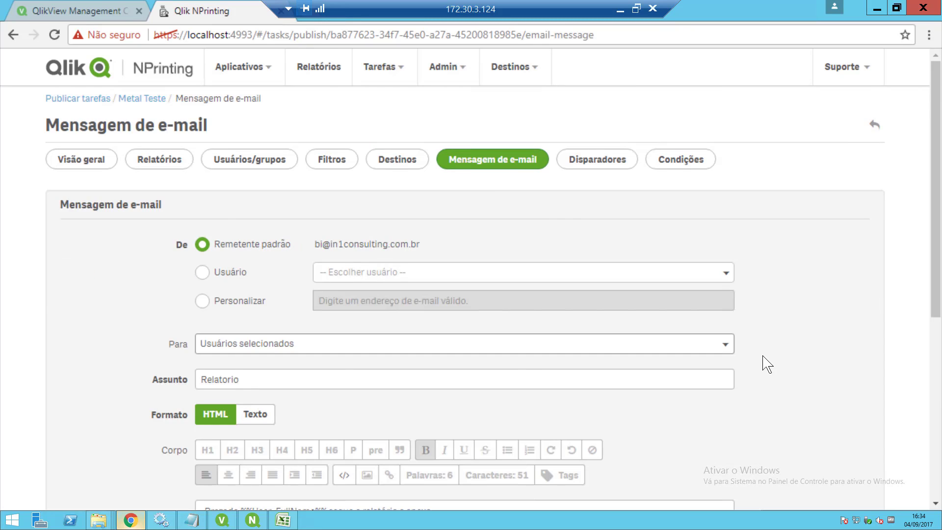
pyautogui.scroll(-2, 764, 362)
pyautogui.scroll(2, 764, 362)
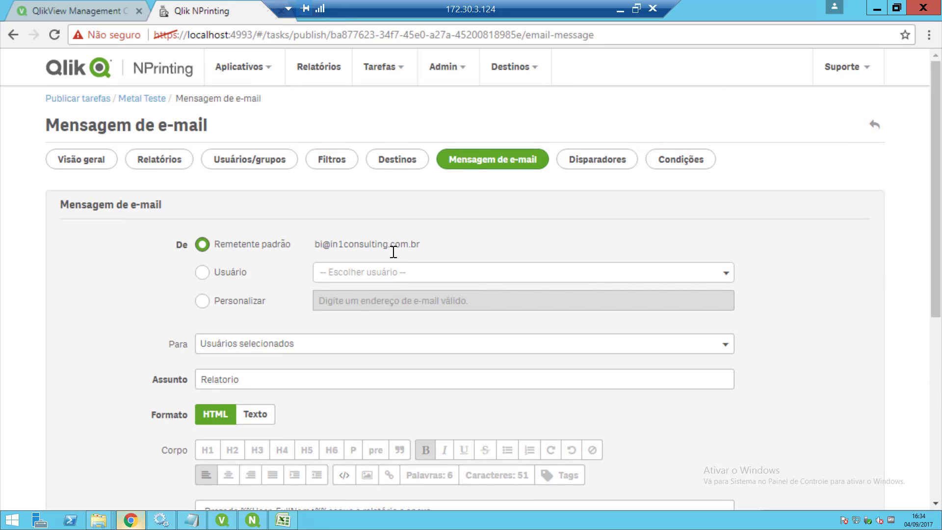
pyautogui.click(400, 277)
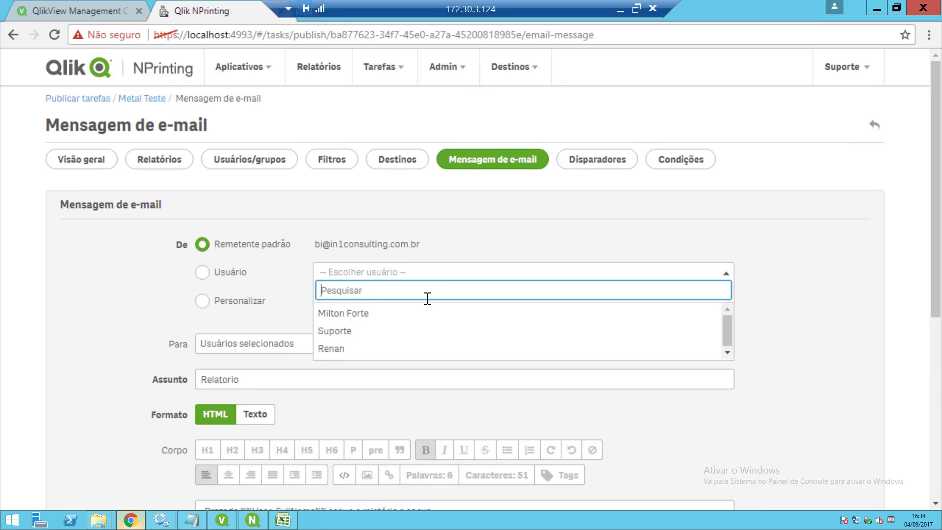
pyautogui.scroll(-3, 775, 346)
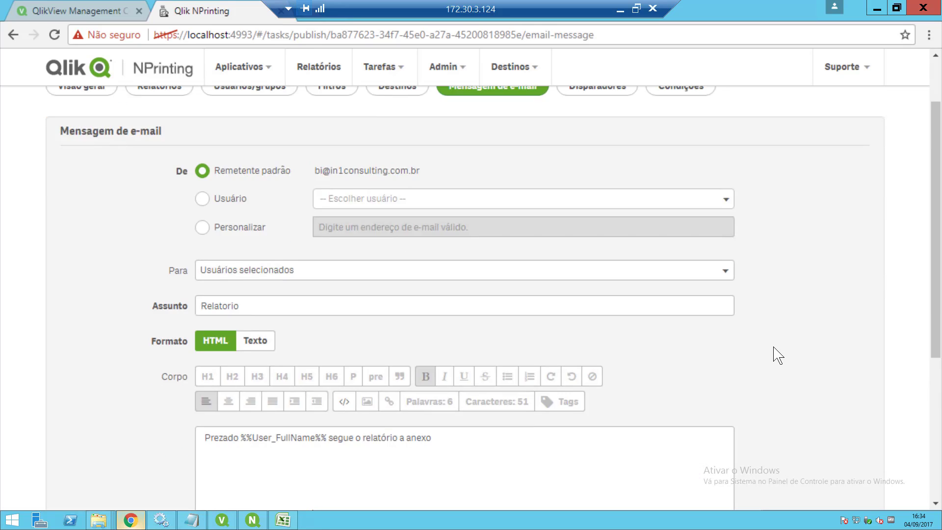
pyautogui.scroll(-3, 501, 299)
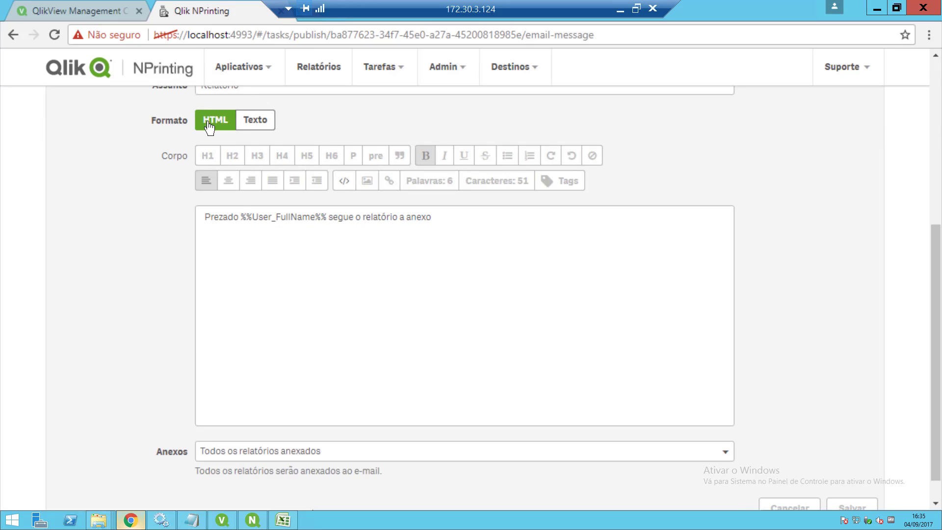
pyautogui.scroll(-1, 598, 387)
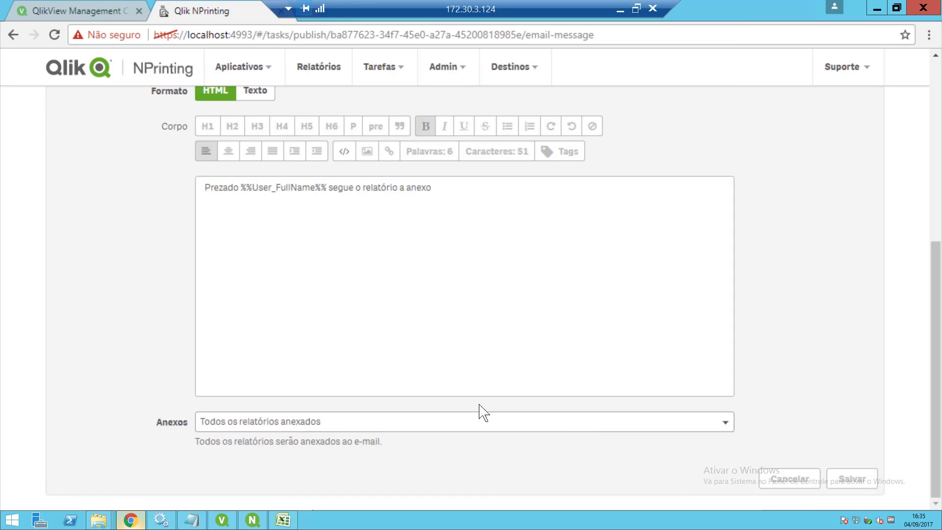
pyautogui.click(419, 429)
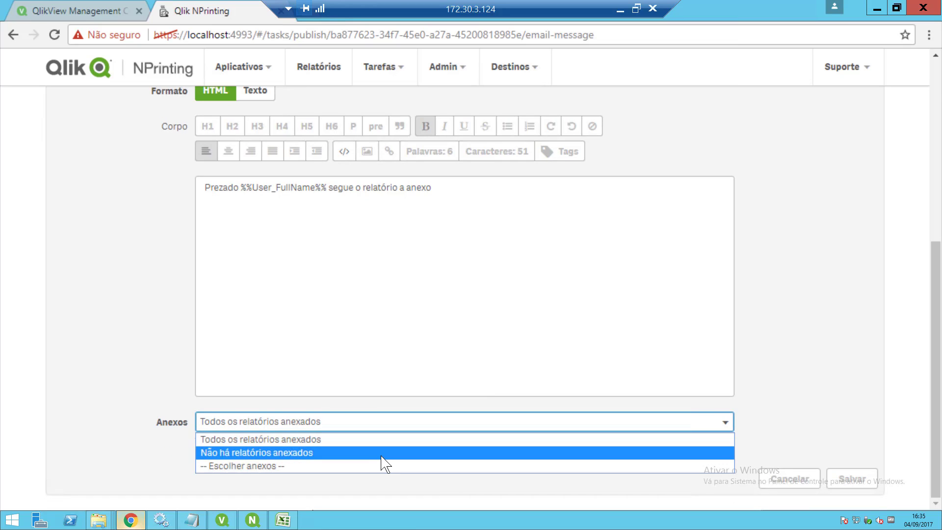
# Step: Leave the attachment choice unchanged and review the Metal Teste task's triggers and conditions
pyautogui.click(285, 352)
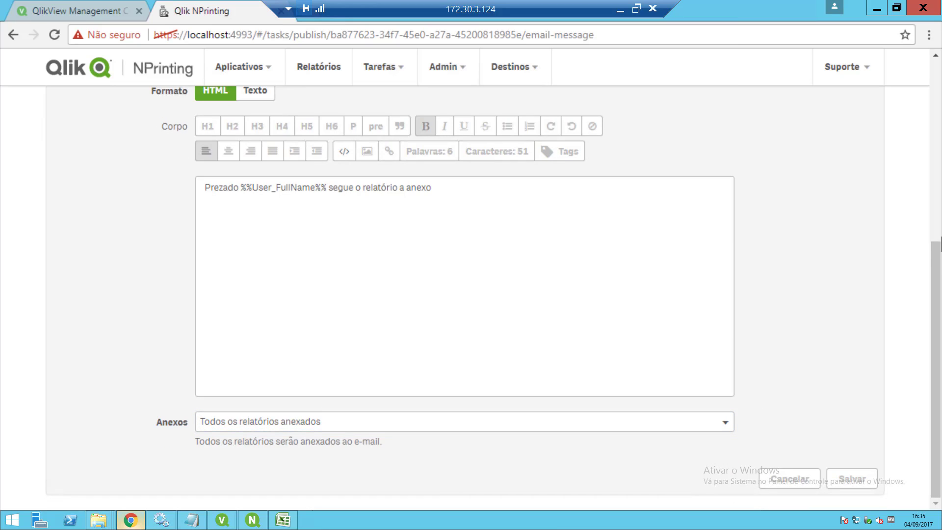
pyautogui.click(934, 206)
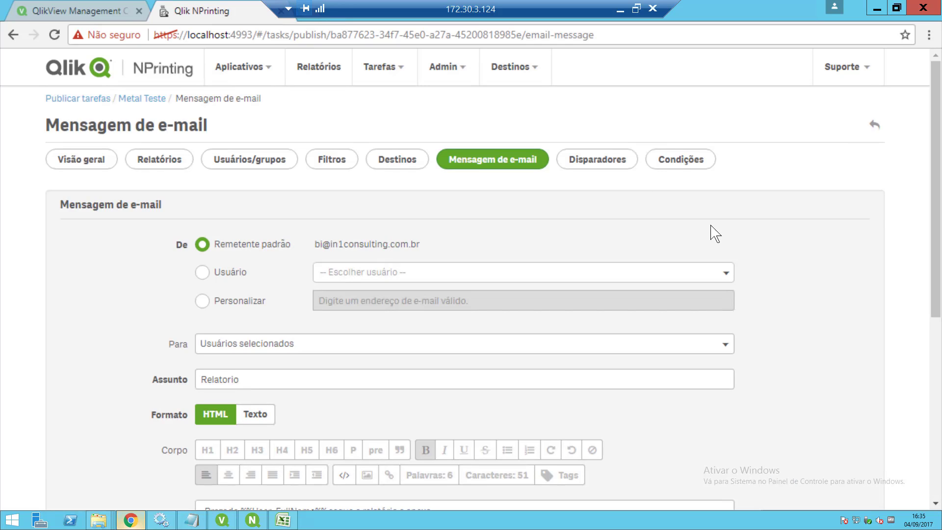
pyautogui.click(631, 160)
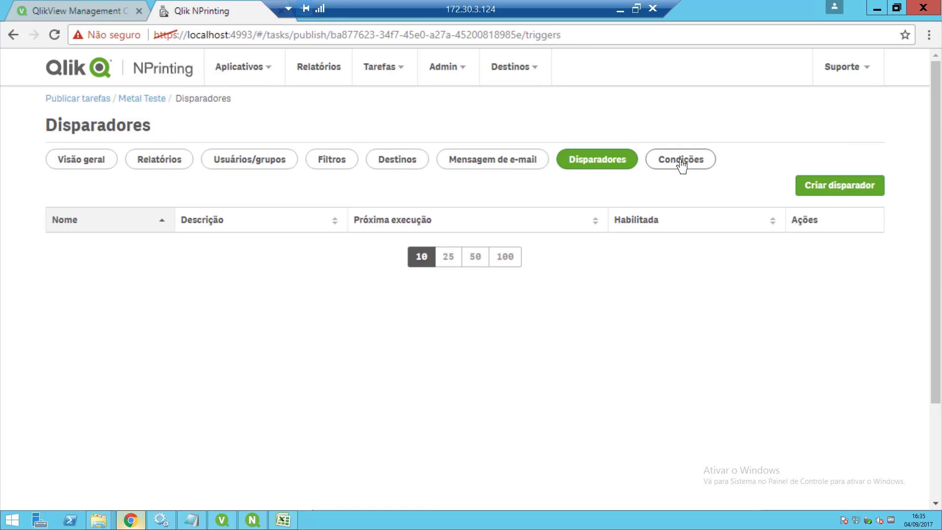
pyautogui.click(679, 164)
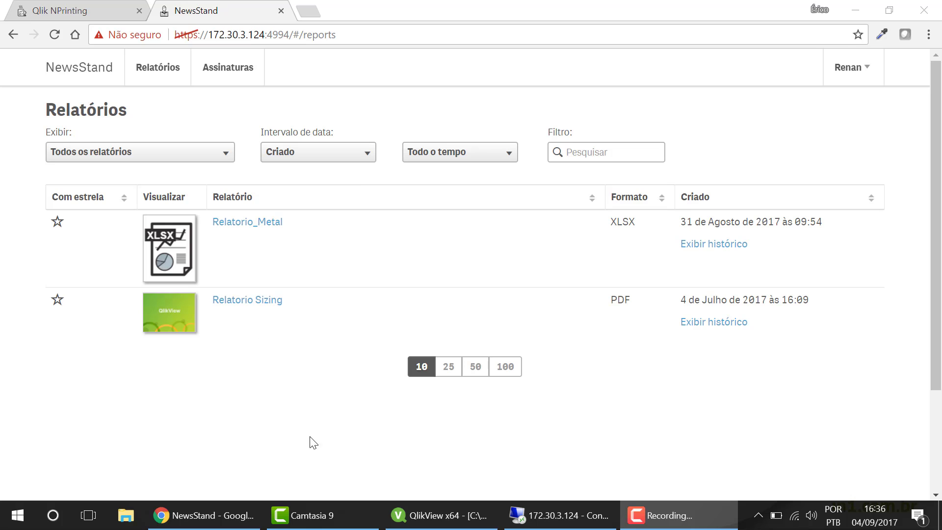
# Step: In NewsStand, examine the report list's display, date type and time period filter options without changing them
pyautogui.click(167, 150)
pyautogui.click(170, 150)
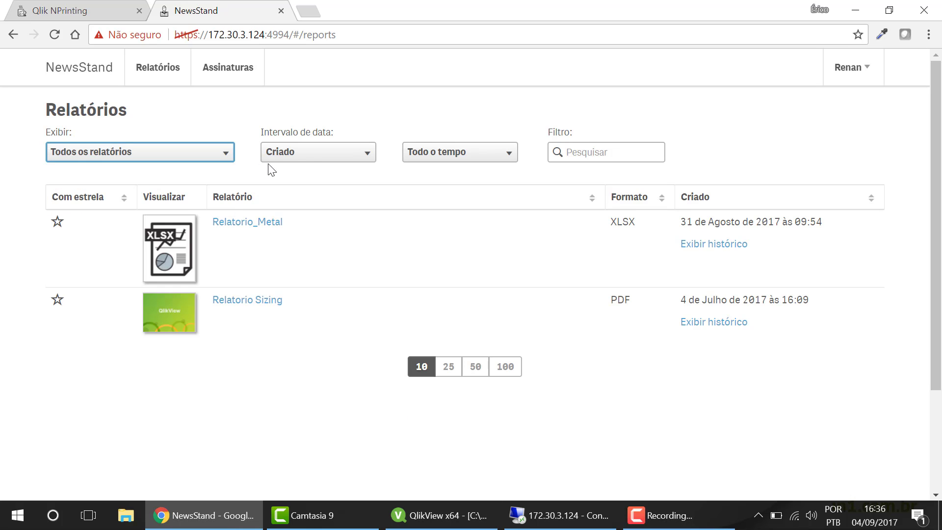
pyautogui.click(317, 152)
pyautogui.click(506, 154)
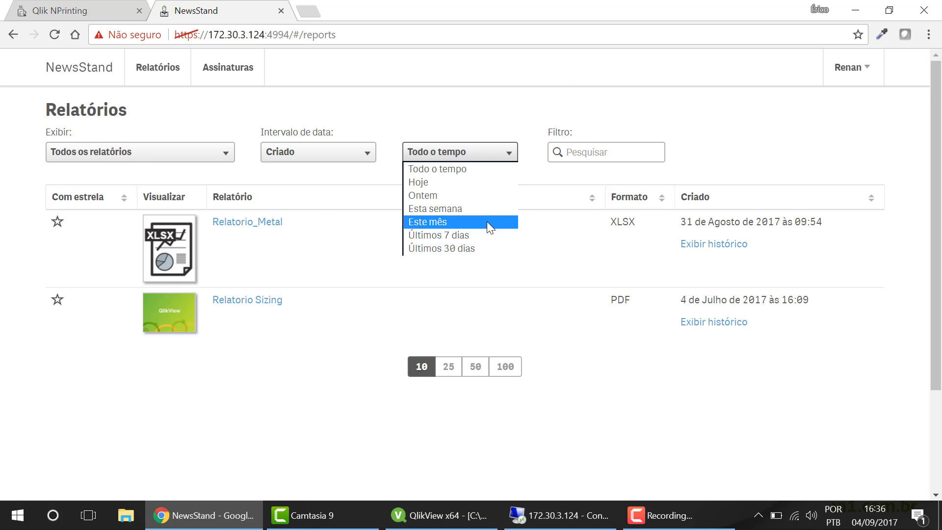
pyautogui.click(558, 77)
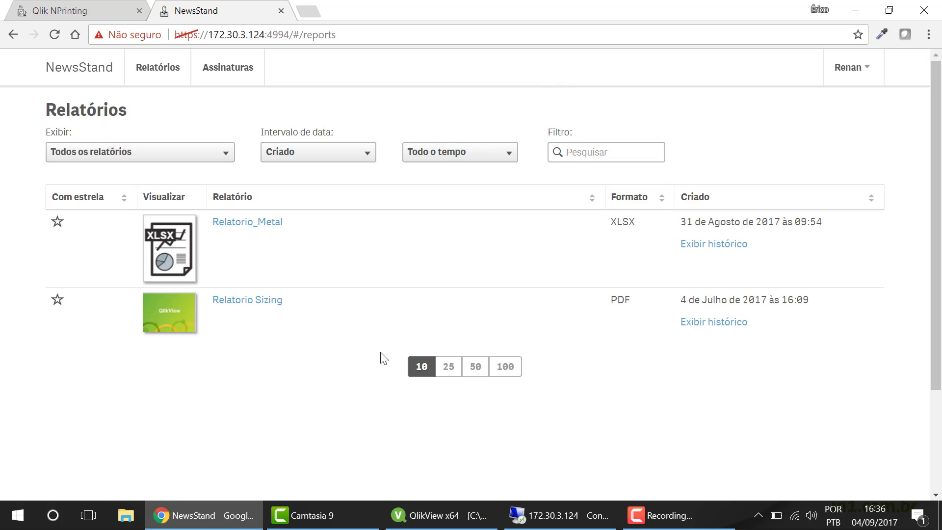
# Step: View the version histories of Relatorio_Metal and Relatorio Sizing, and return to the NewsStand report list
pyautogui.click(726, 252)
pyautogui.click(73, 146)
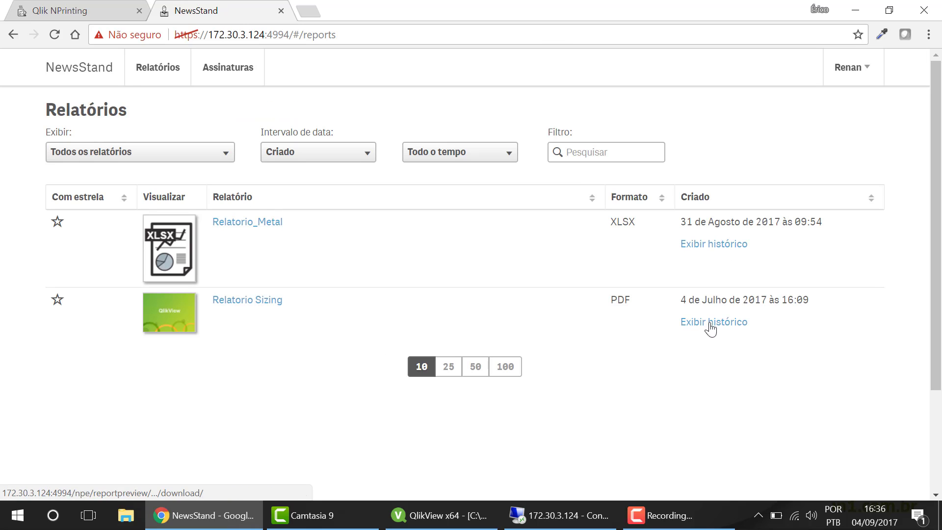
pyautogui.click(711, 323)
pyautogui.click(72, 147)
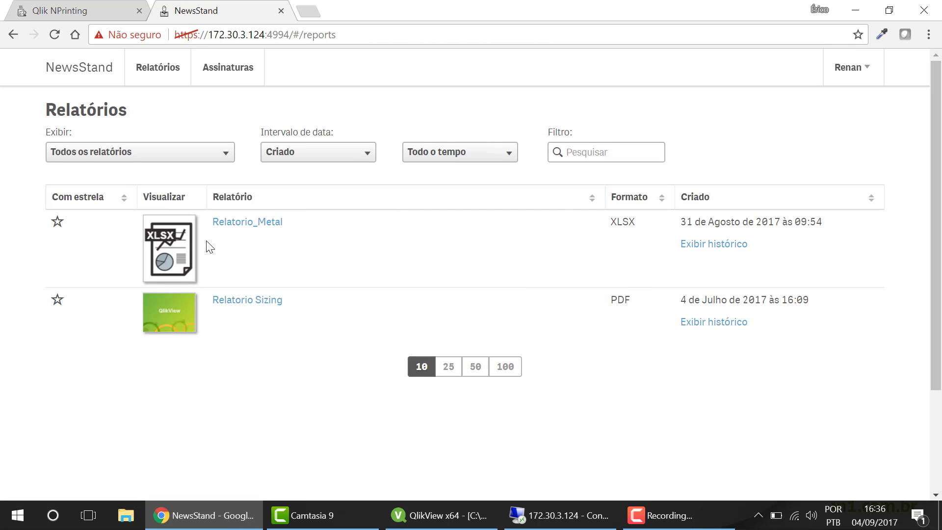
pyautogui.click(730, 248)
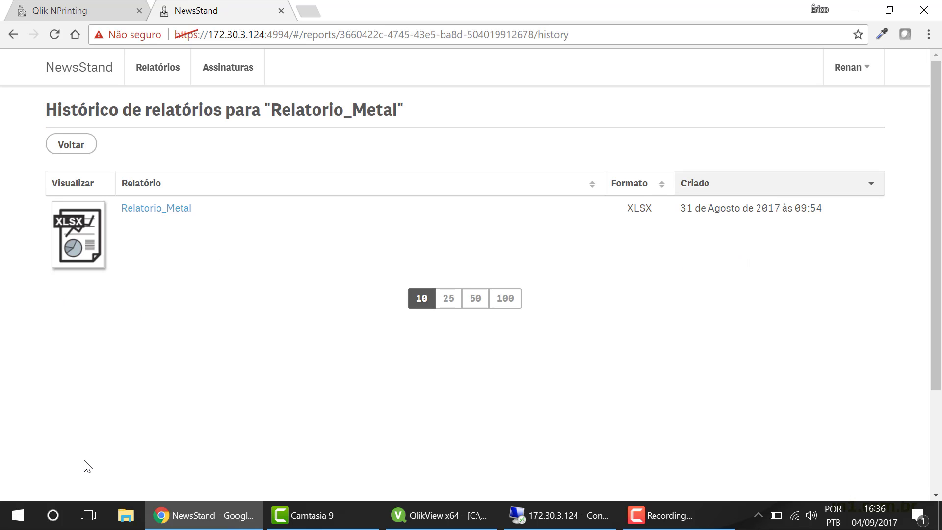
pyautogui.click(71, 145)
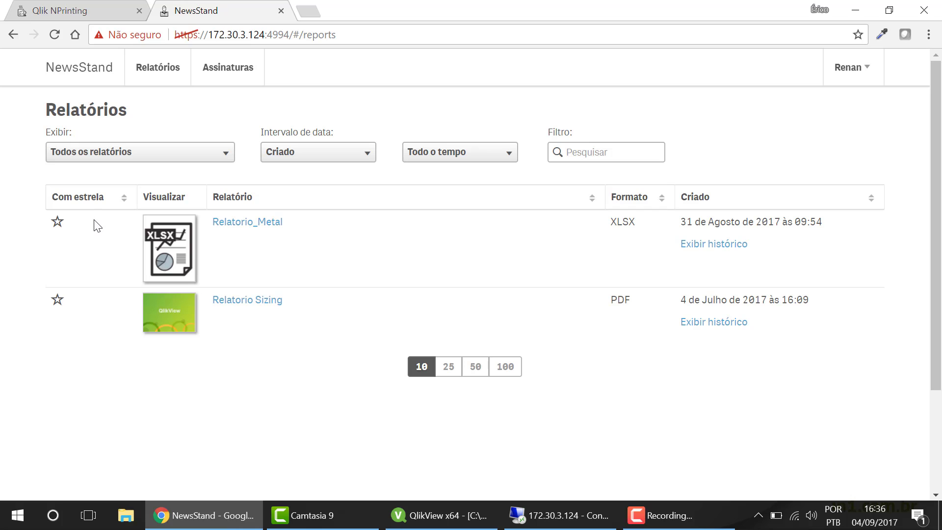
# Step: Preview Relatorio Sizing in NewsStand, page forward through its slides and close the preview
pyautogui.click(189, 321)
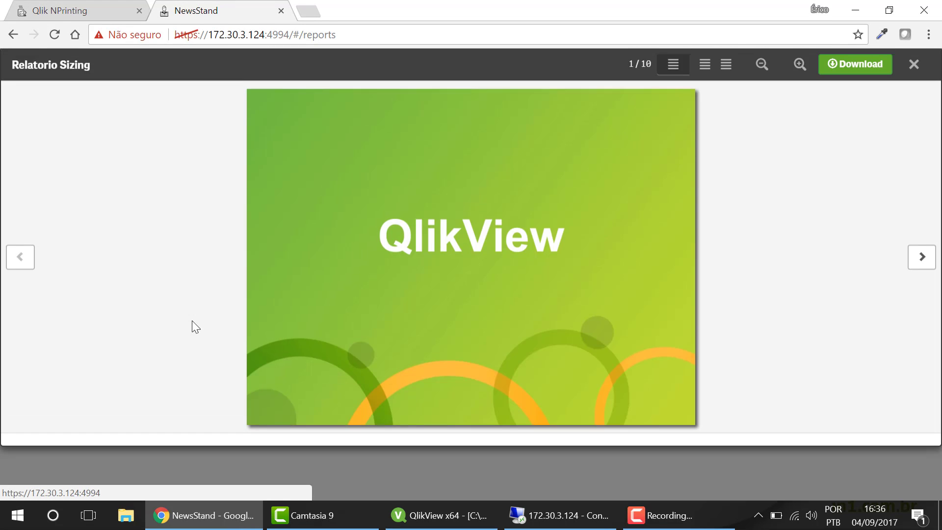
pyautogui.click(925, 262)
pyautogui.click(926, 265)
pyautogui.click(926, 265)
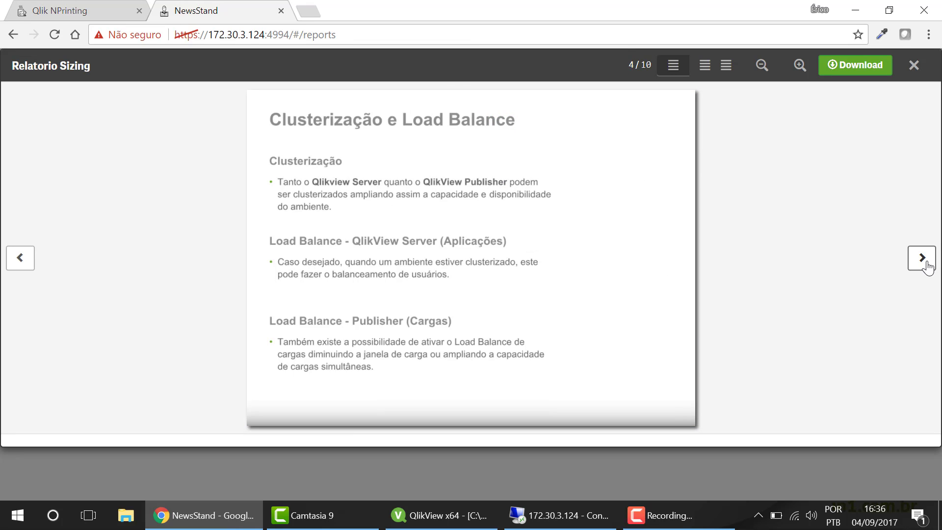
pyautogui.click(926, 264)
pyautogui.click(925, 265)
pyautogui.click(922, 266)
pyautogui.press('Escape')
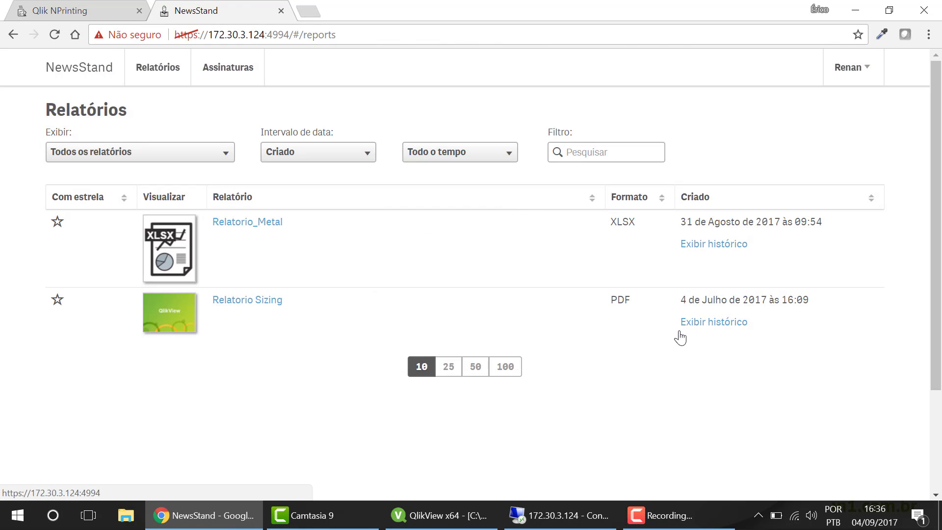